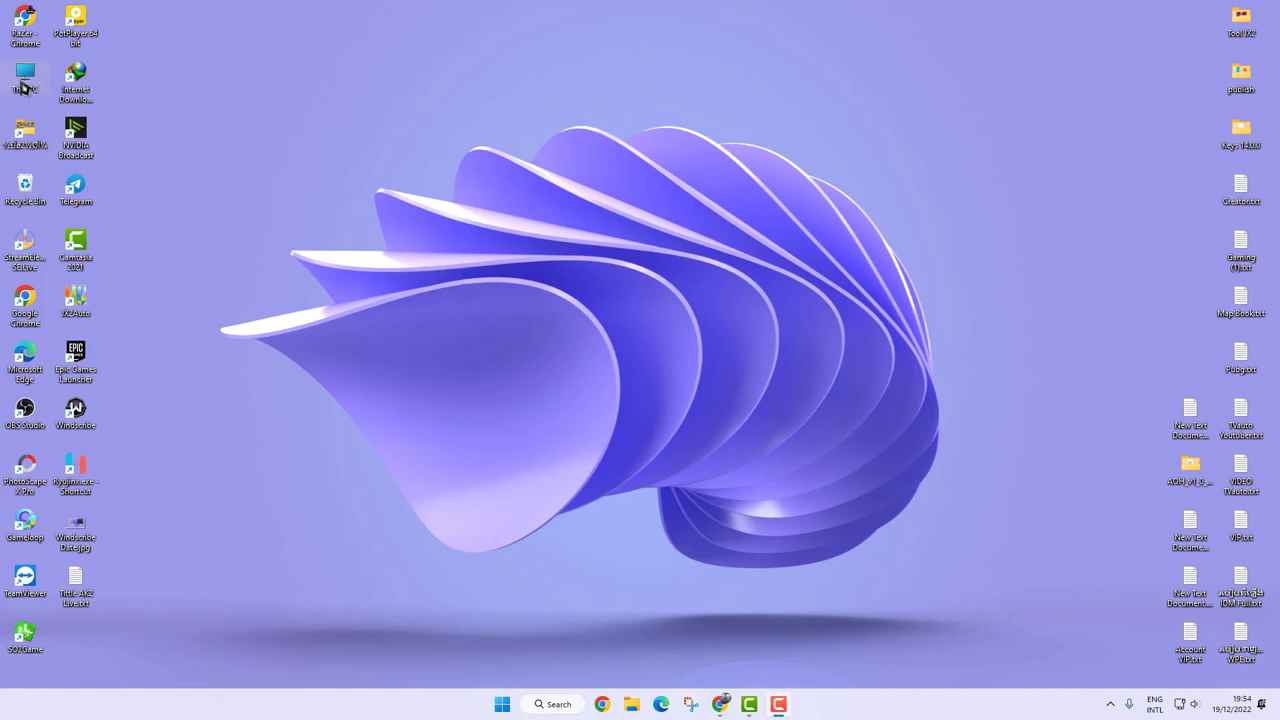
Step: View this computer's device and Windows specifications through the properties of This PC, then close the Settings window
{"action": "right_click", "coordinate": [29, 84]}
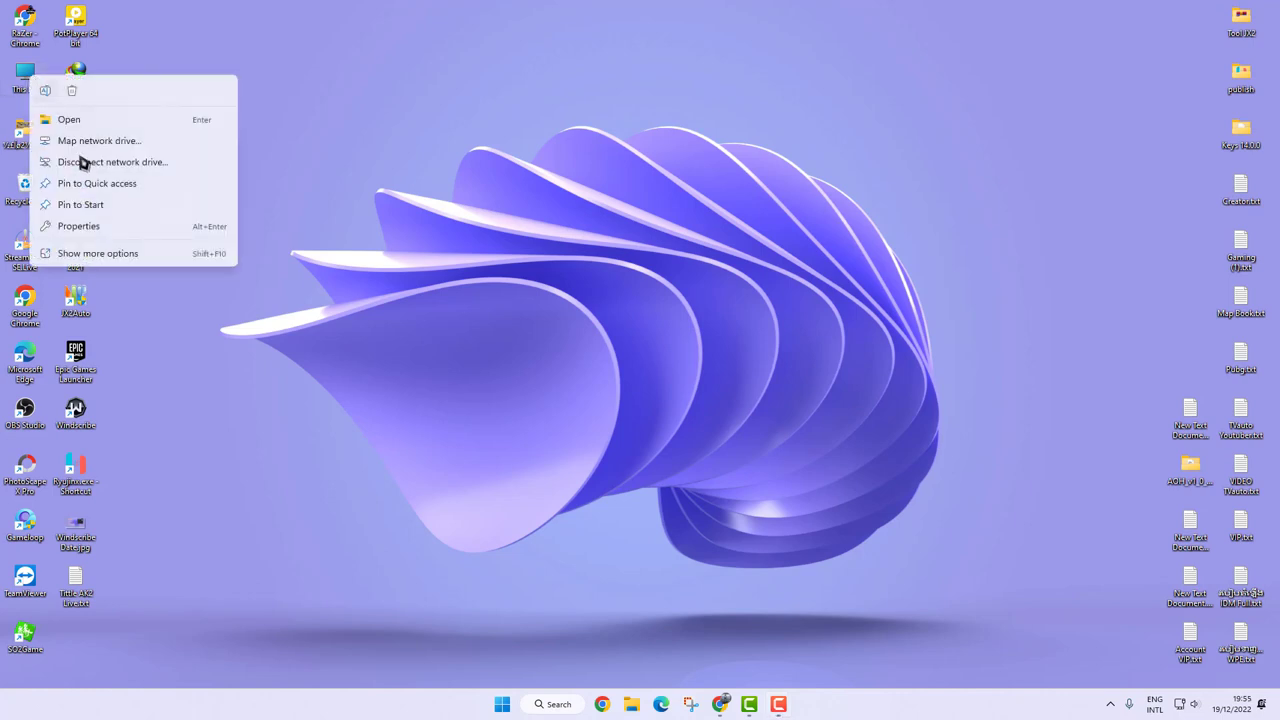
{"action": "left_click", "coordinate": [98, 254]}
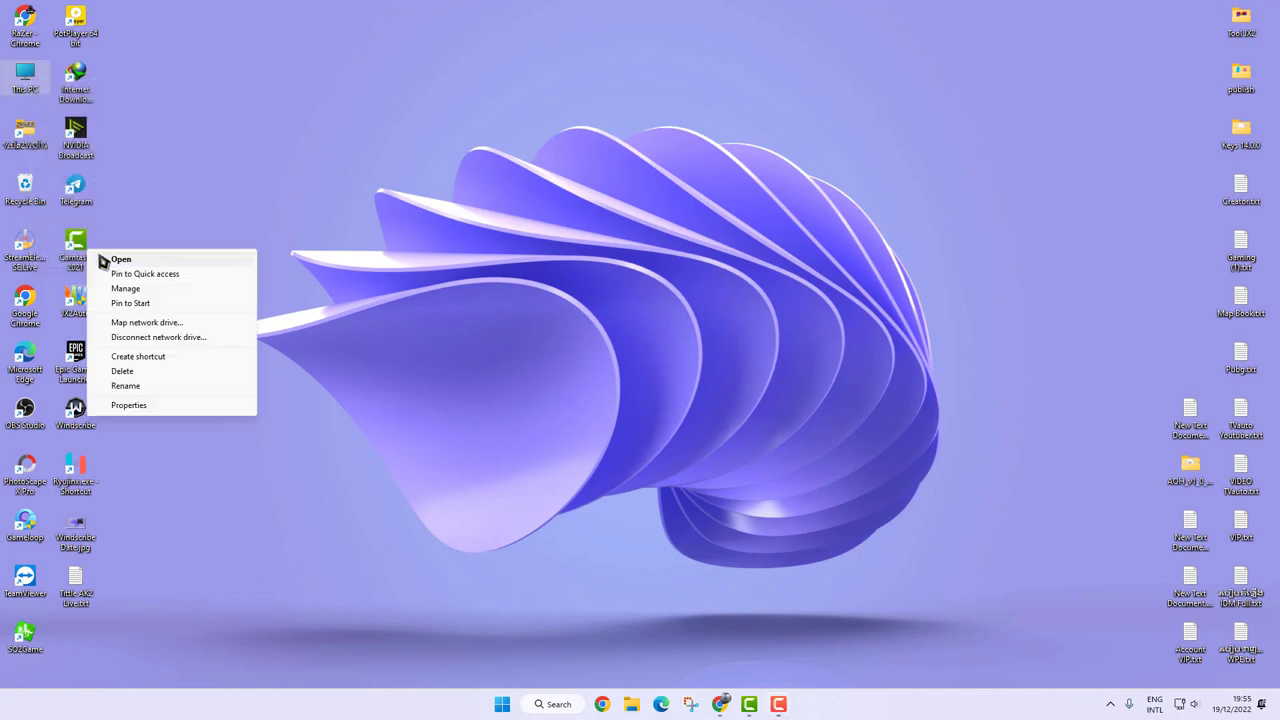
{"action": "left_click", "coordinate": [137, 407]}
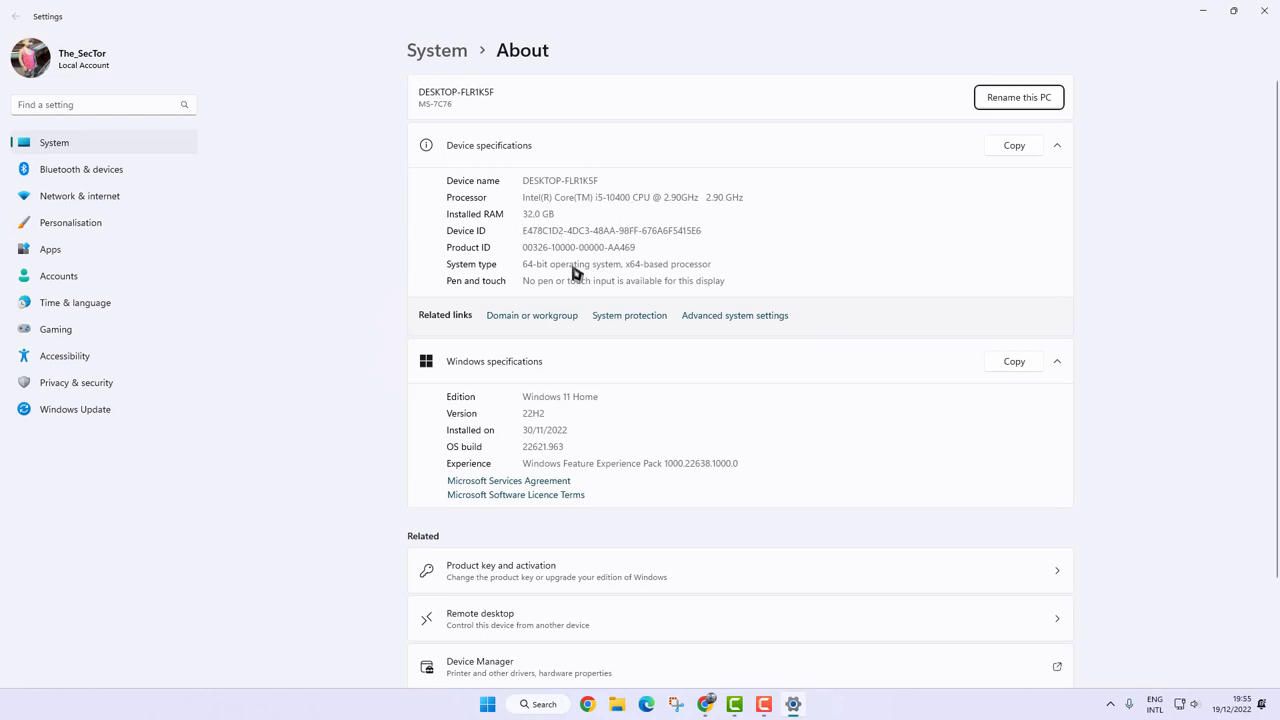
{"action": "left_click", "coordinate": [1266, 12]}
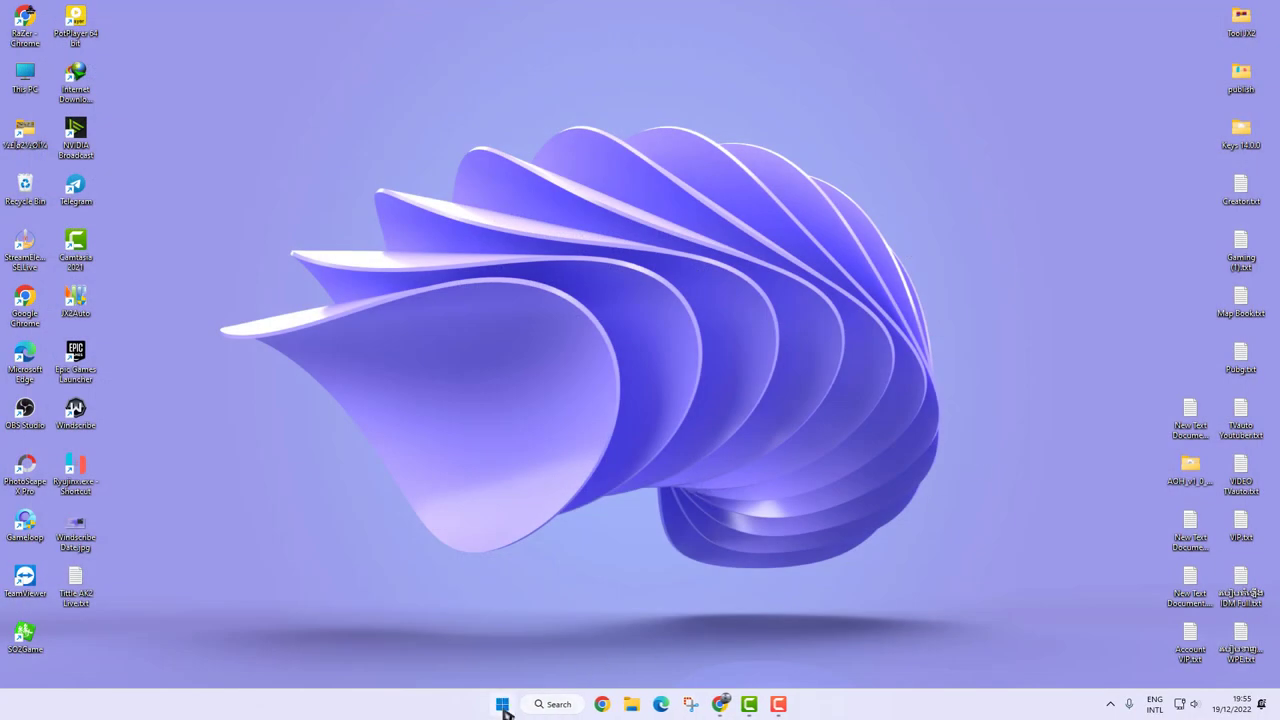
Step: Launch the DirectX Diagnostic Tool with the Run command dxdiag and accept the check for digitally signed drivers
{"action": "right_click", "coordinate": [503, 706]}
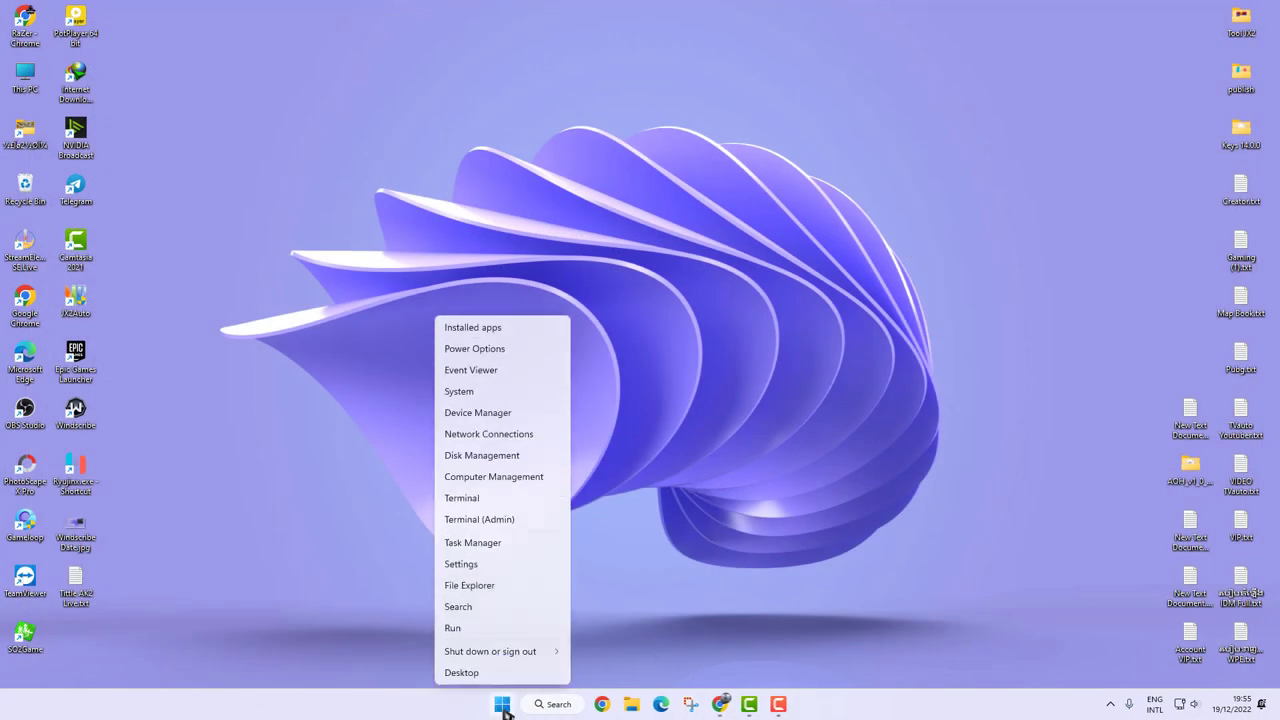
{"action": "left_click", "coordinate": [455, 628]}
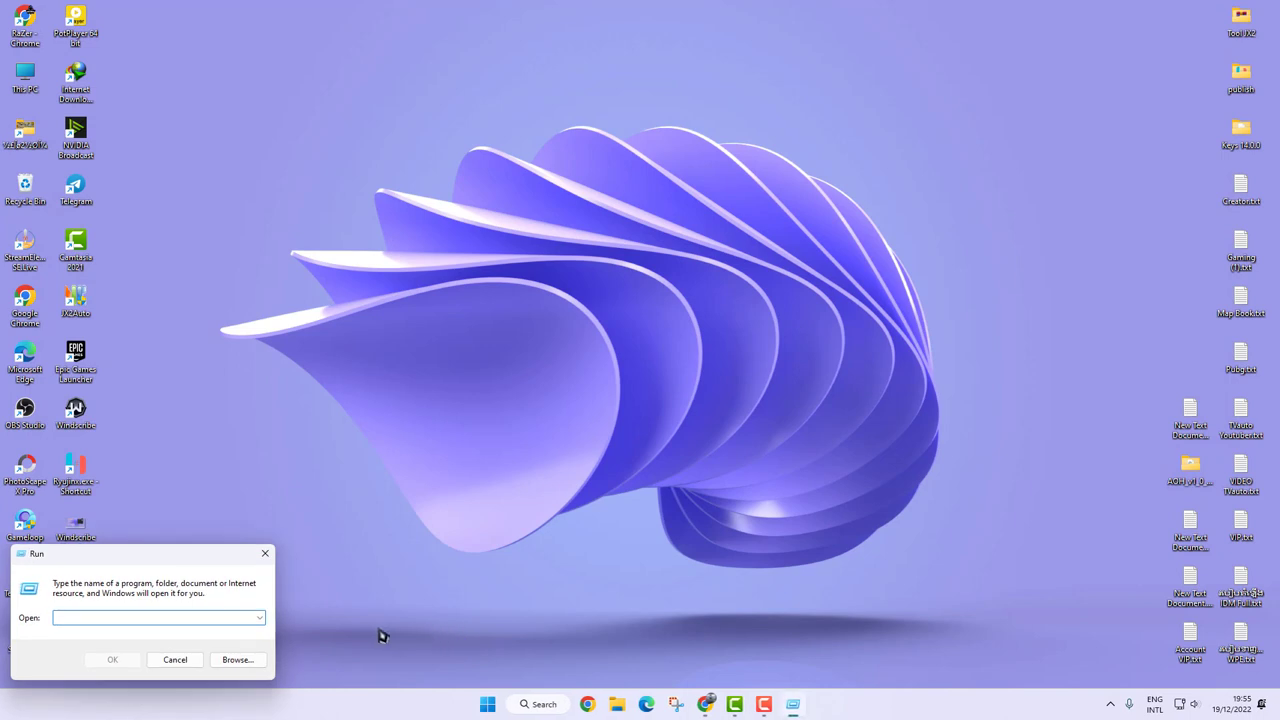
{"action": "type", "text": "dxdiag"}
{"action": "key", "text": "Return"}
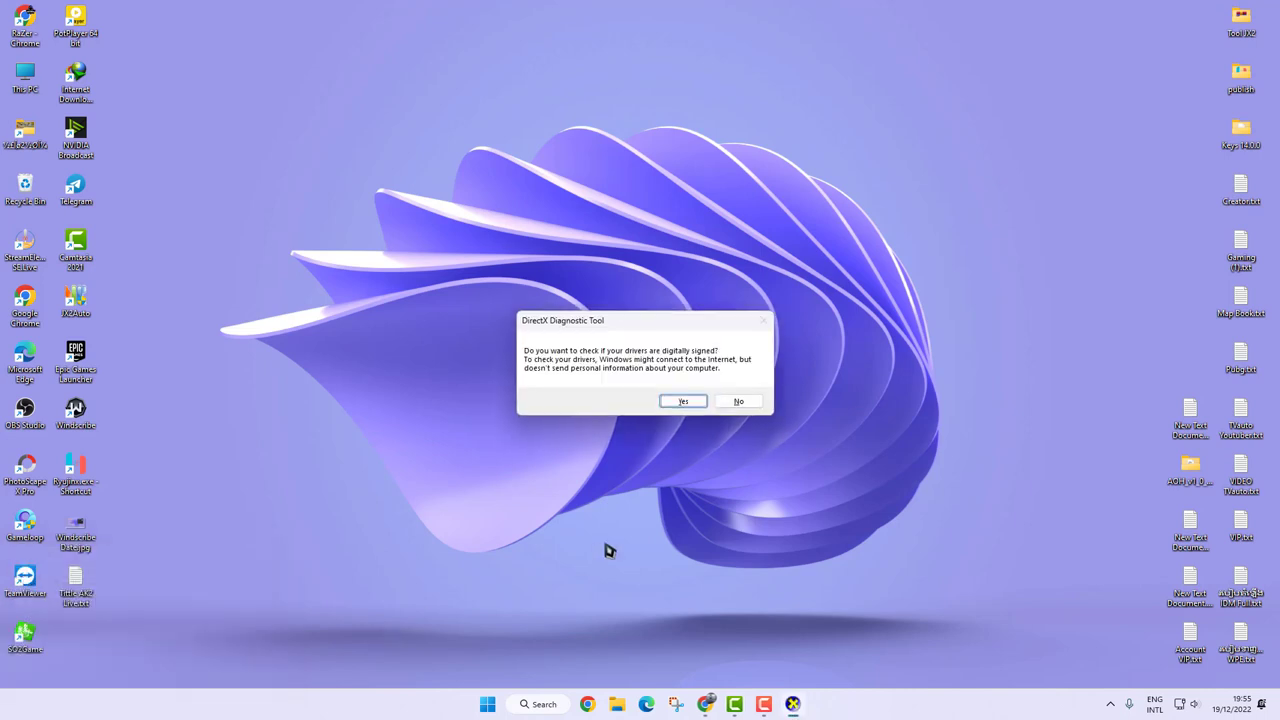
{"action": "left_click", "coordinate": [690, 403]}
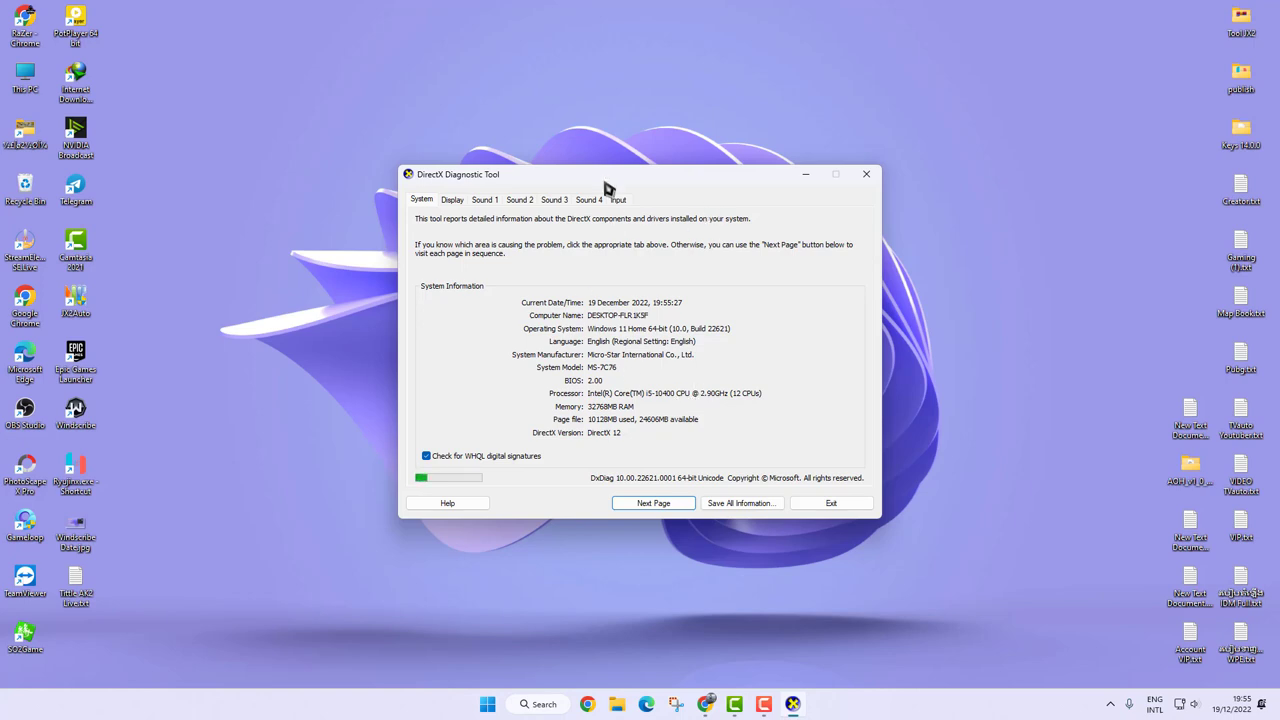
Step: Examine the graphics card details on the Display page, return to the System page and move the diagnostic window aside
{"action": "left_click_drag", "start_coordinate": [608, 188], "coordinate": [929, 161]}
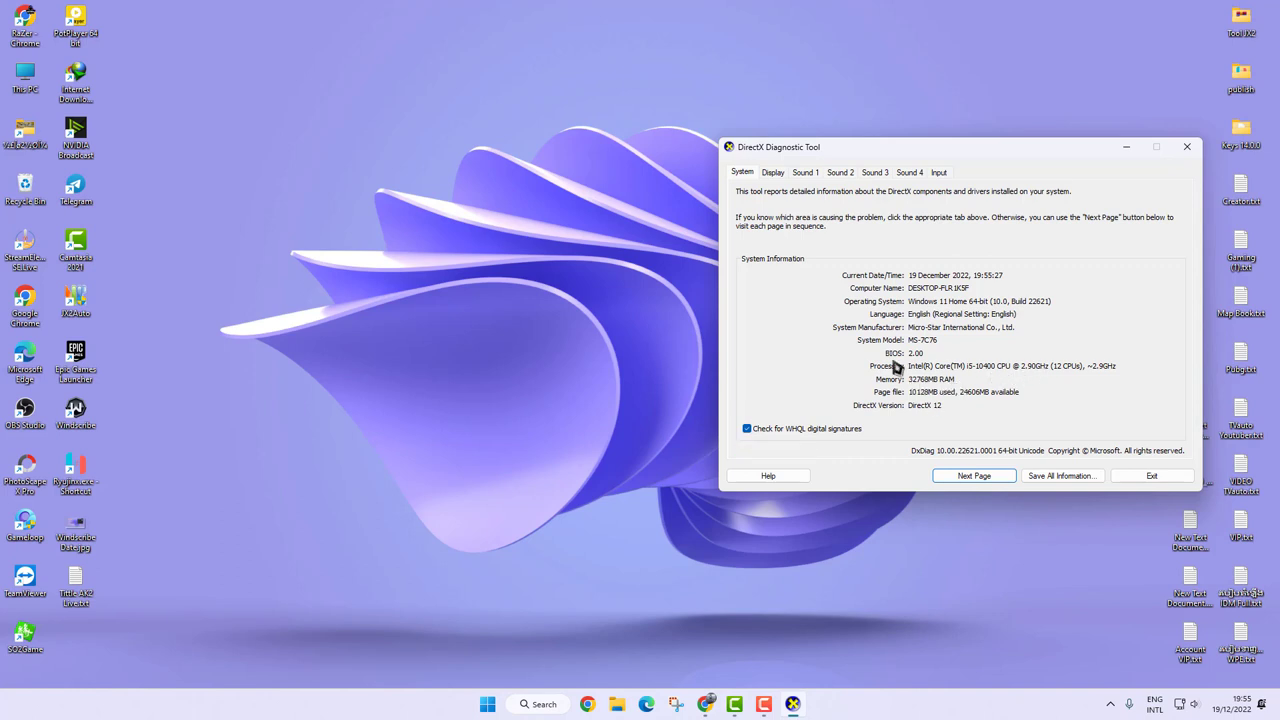
{"action": "left_click", "coordinate": [776, 173]}
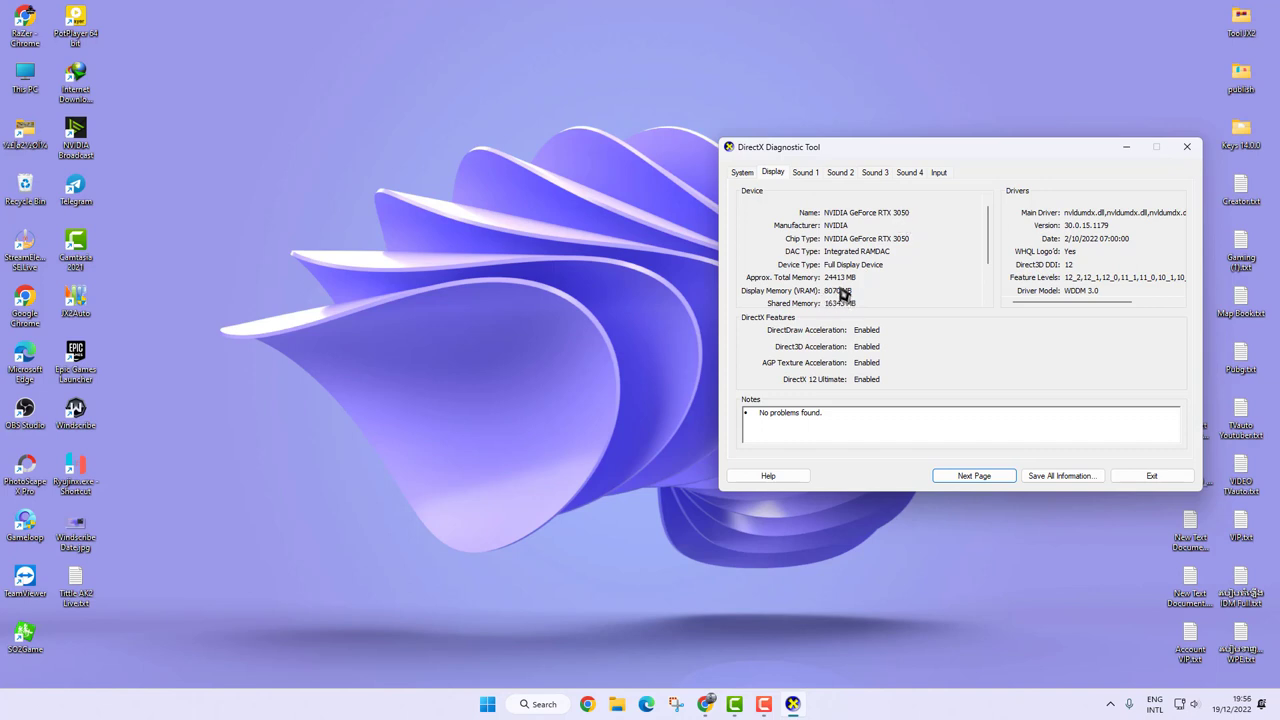
{"action": "left_click", "coordinate": [742, 173]}
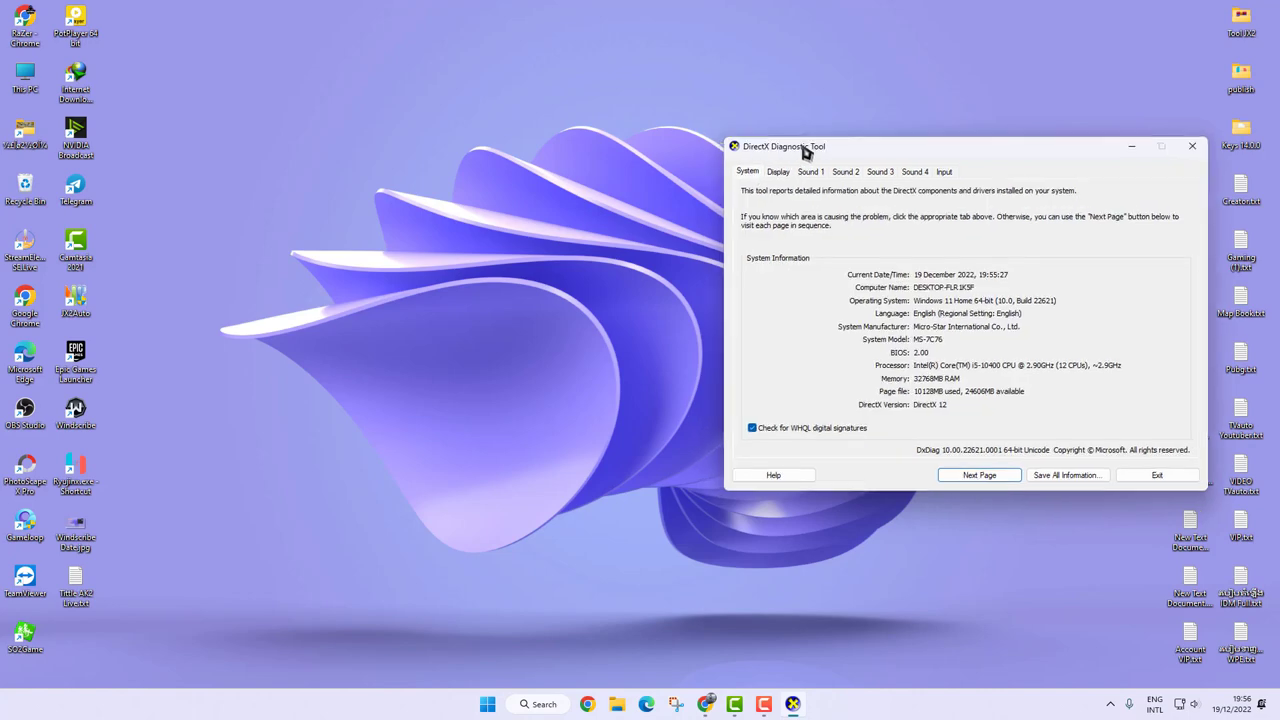
{"action": "left_click_drag", "start_coordinate": [808, 149], "coordinate": [870, 17]}
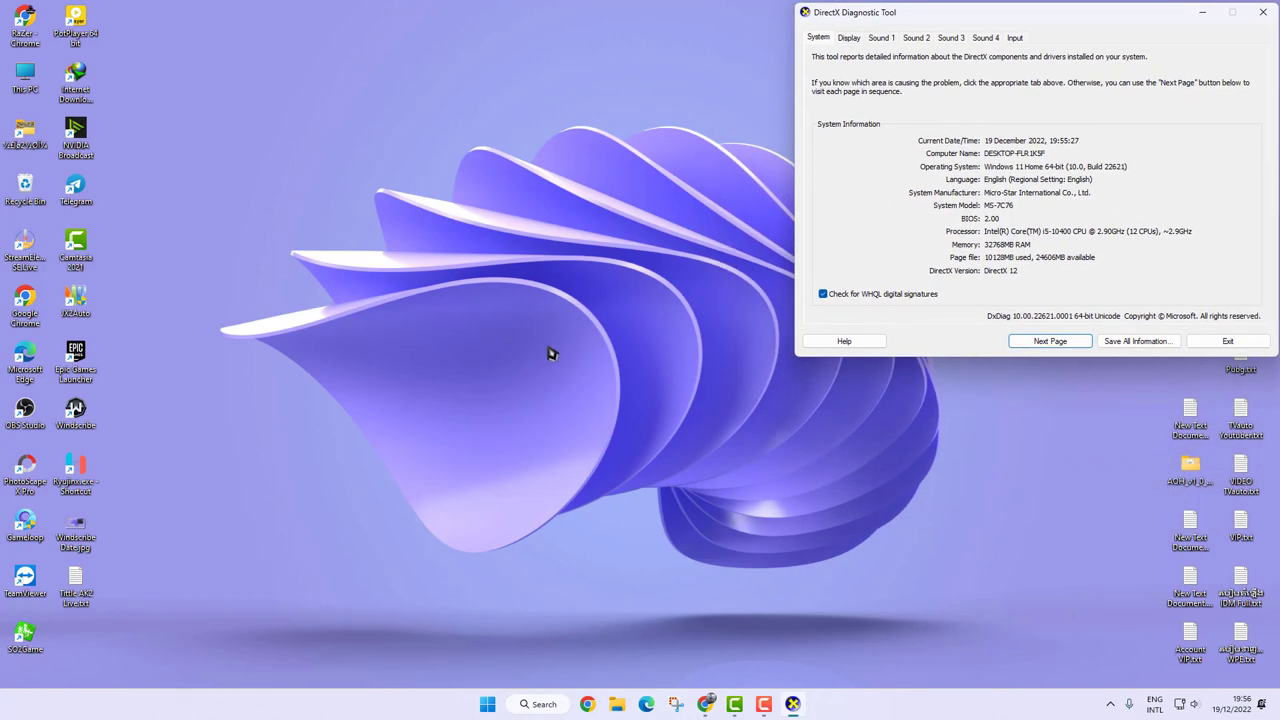
Step: Switch to Chrome, search Google for "ak2 online download" and open the Attack Online download page on ak.sabay.com.kh
{"action": "left_click", "coordinate": [706, 704]}
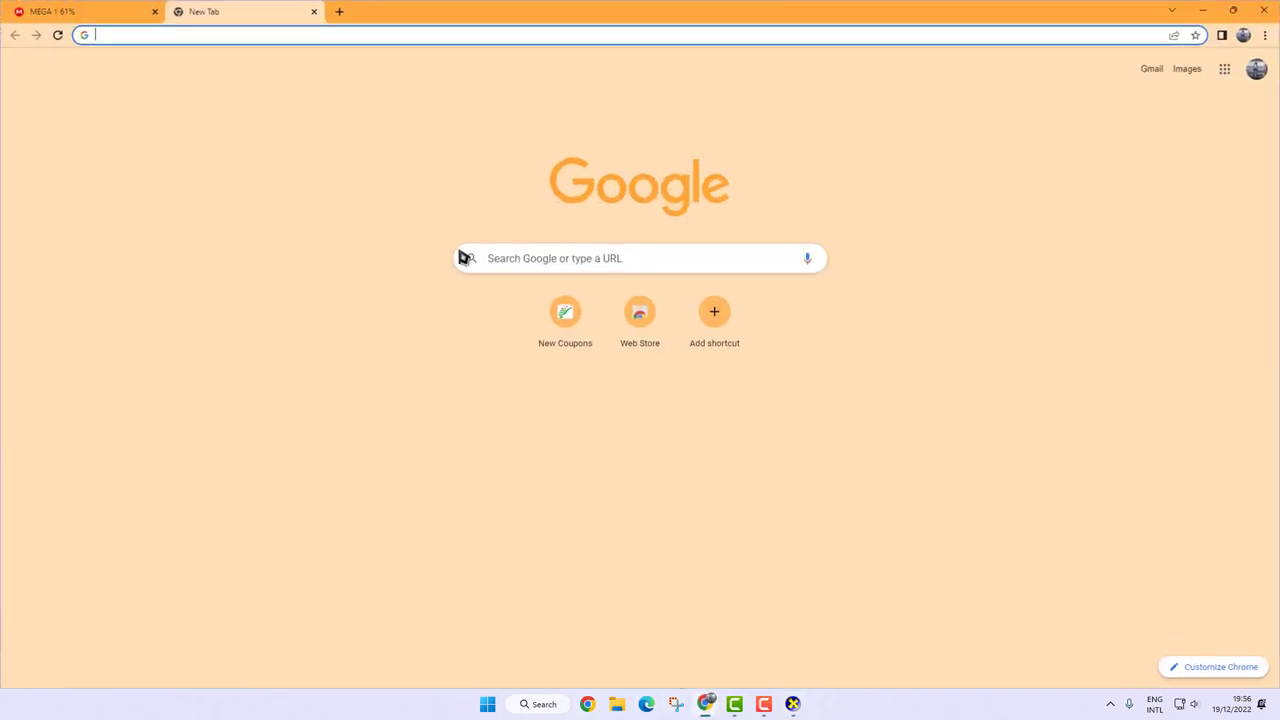
{"action": "left_click", "coordinate": [547, 260]}
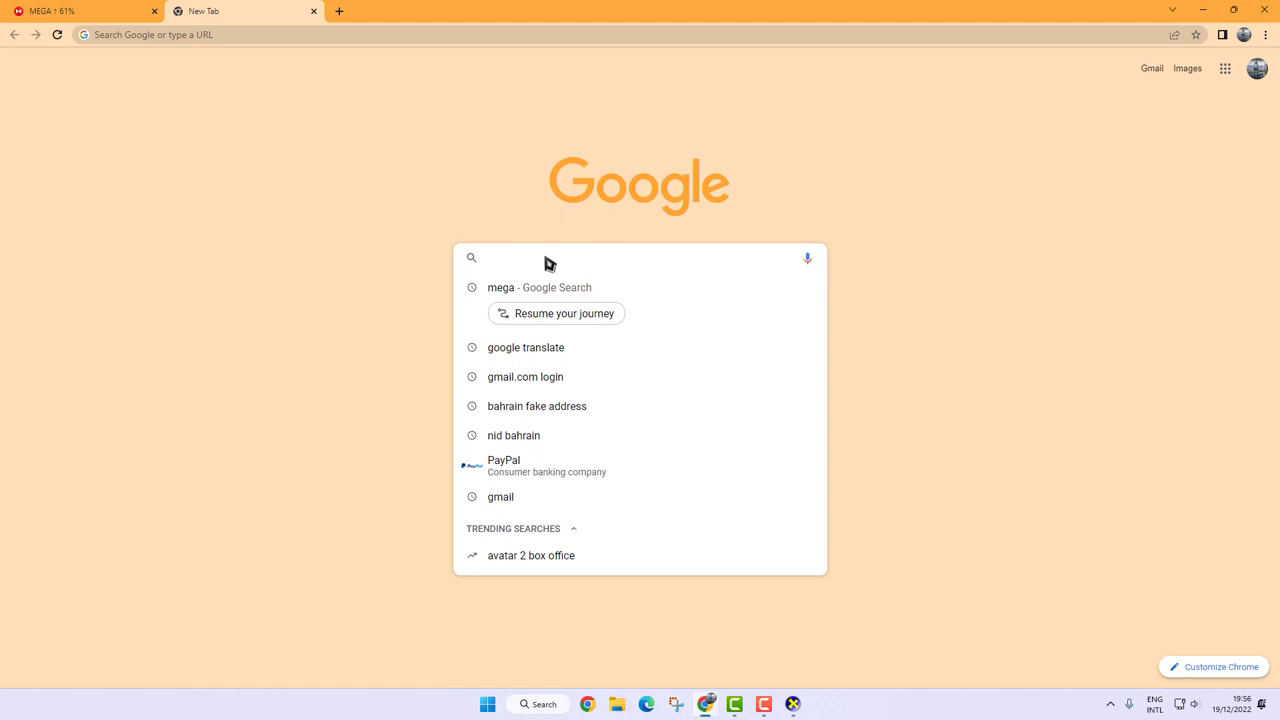
{"action": "type", "text": "AK"}
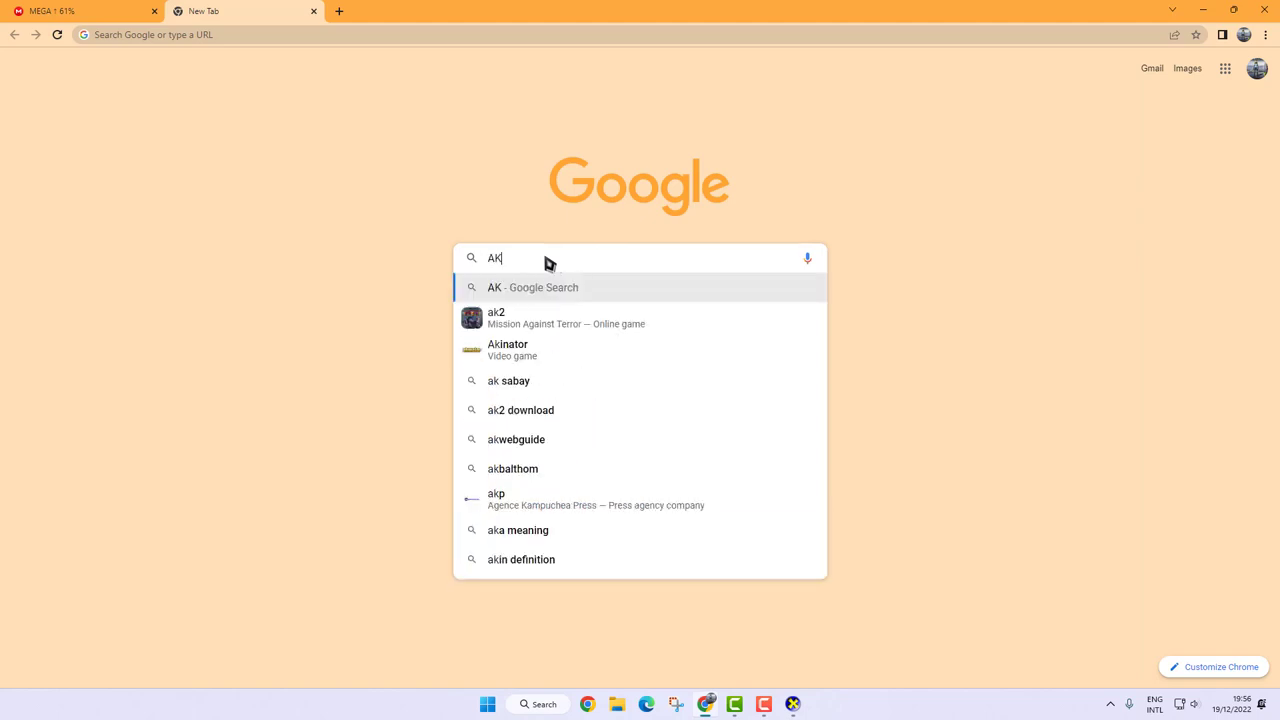
{"action": "type", "text": "2 online"}
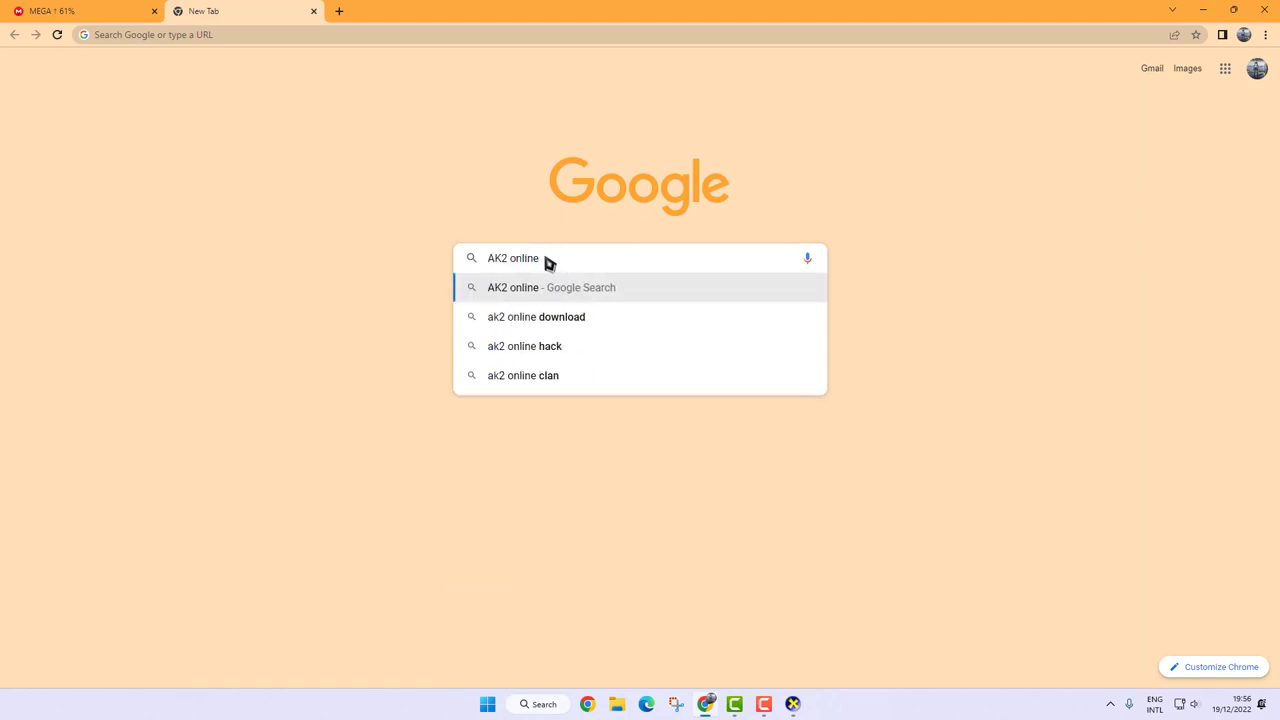
{"action": "left_click", "coordinate": [538, 317]}
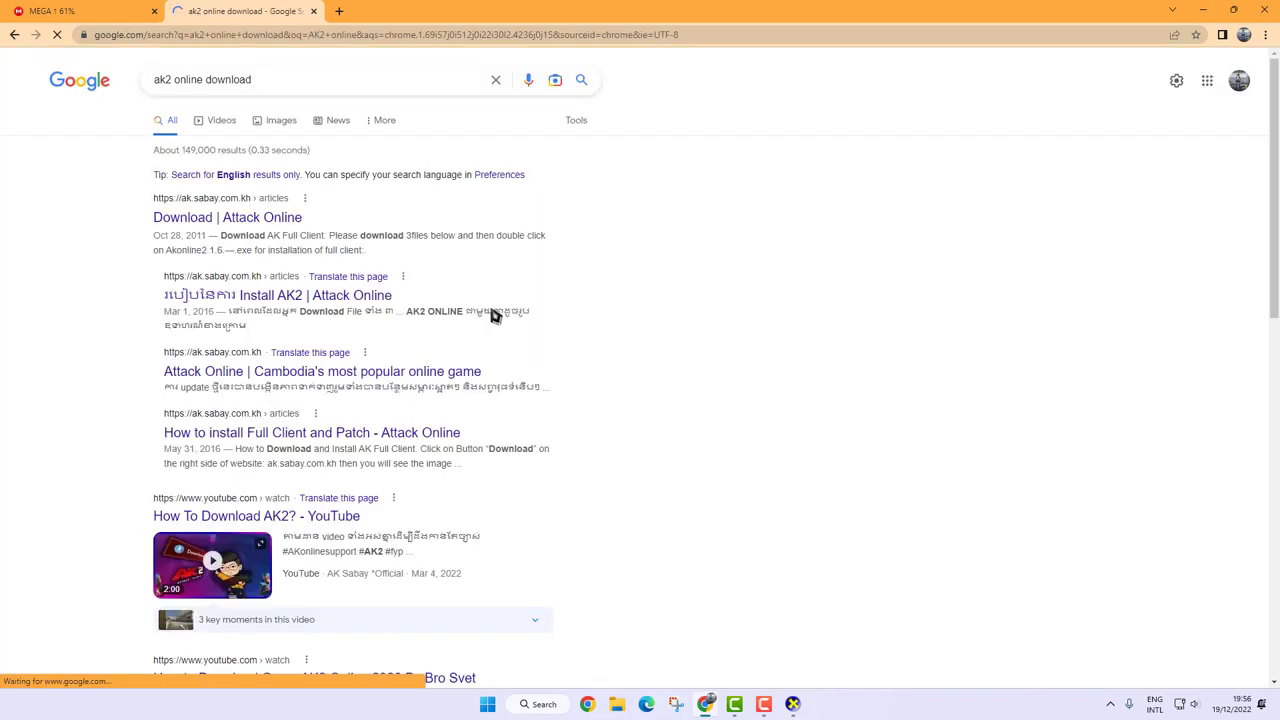
{"action": "left_click", "coordinate": [209, 219]}
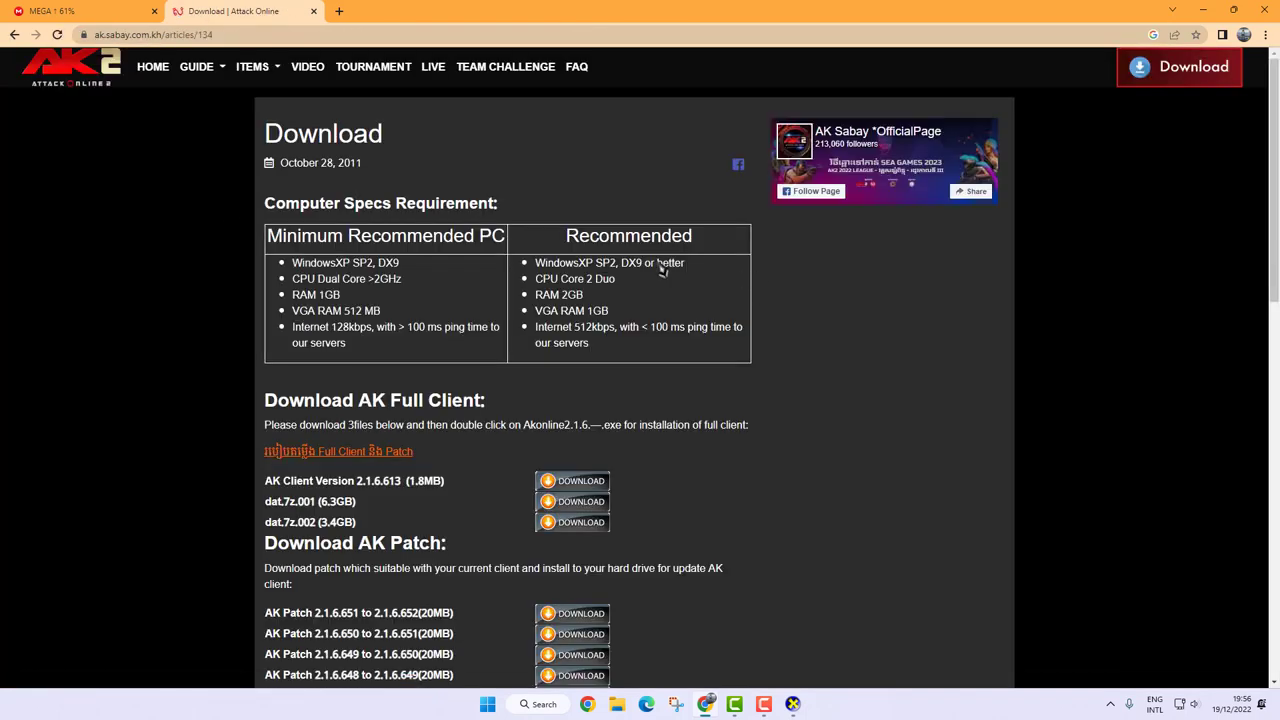
Step: Compare the game's minimum and recommended computer specs with the system information in the DirectX Diagnostic Tool
{"action": "left_click_drag", "start_coordinate": [714, 228], "coordinate": [381, 288]}
{"action": "left_click", "coordinate": [345, 286]}
{"action": "left_click", "coordinate": [795, 705]}
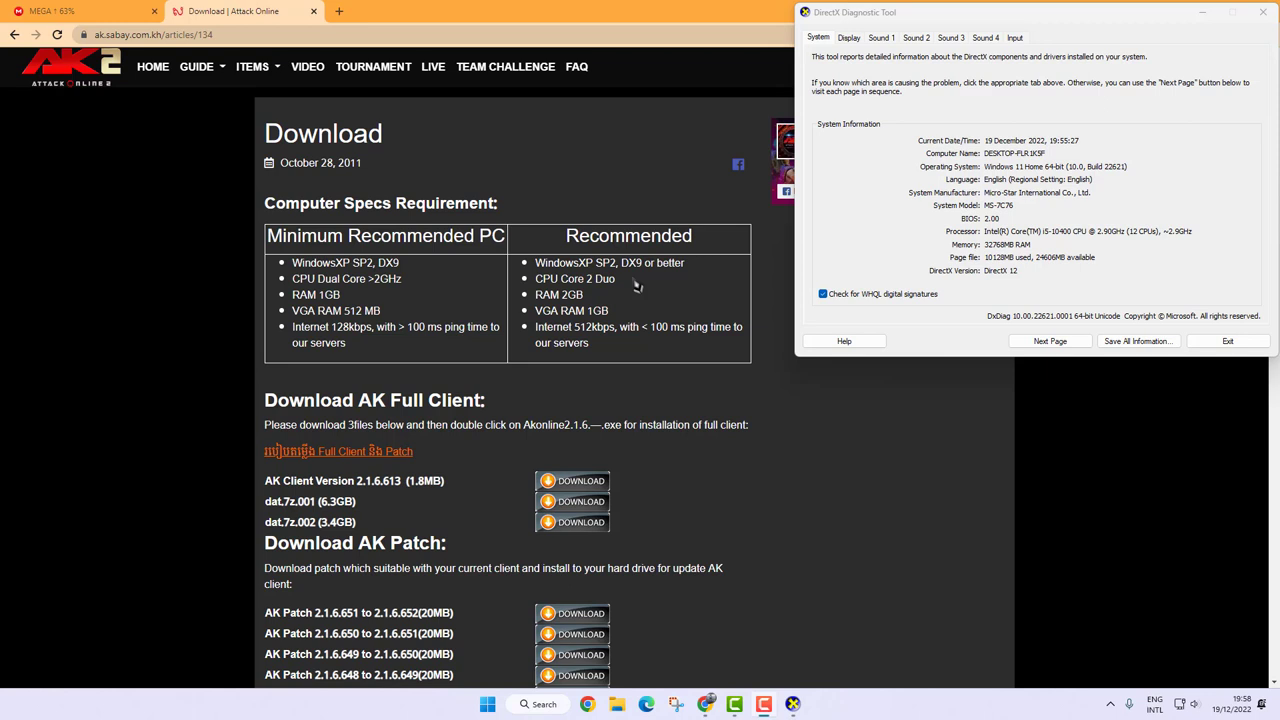
Step: Download AK Client Version 2.1.6.613 through Internet Download Manager and close the Chrome integration help page
{"action": "scroll", "coordinate": [650, 285], "scroll_direction": "down", "scroll_amount": 1}
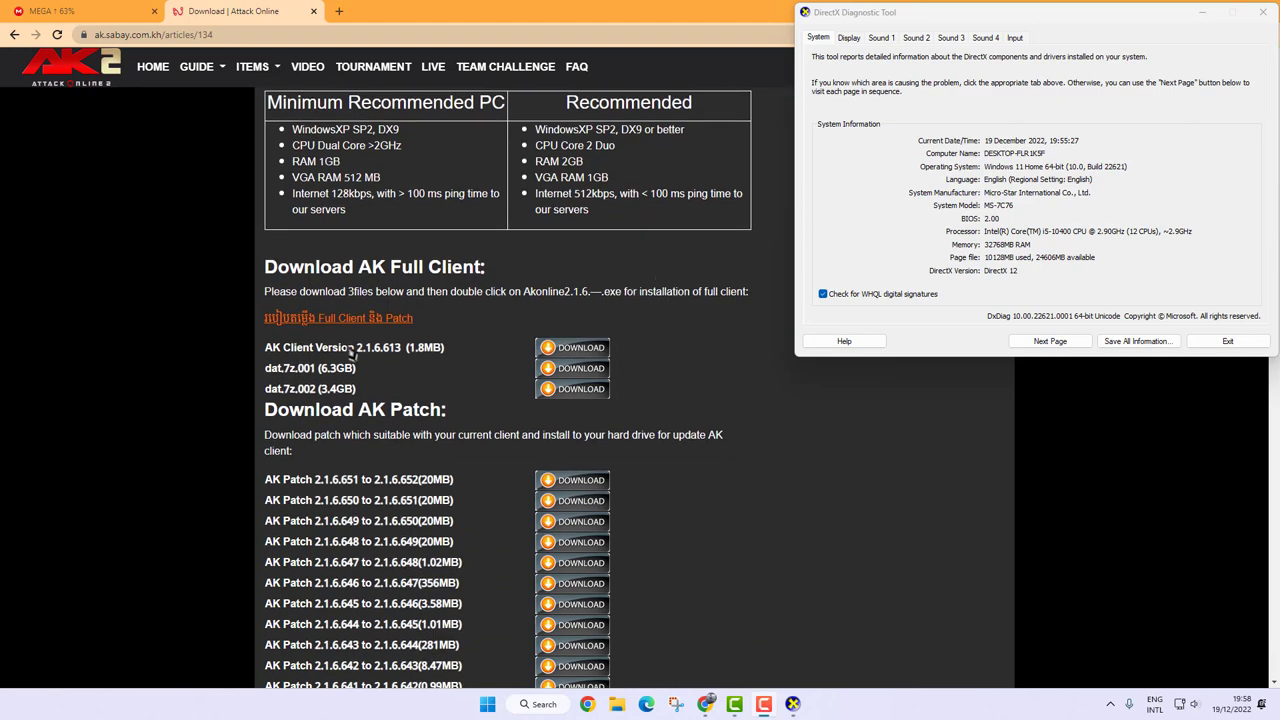
{"action": "left_click", "coordinate": [638, 347]}
{"action": "left_click_drag", "start_coordinate": [612, 357], "coordinate": [587, 403]}
{"action": "left_click", "coordinate": [455, 373]}
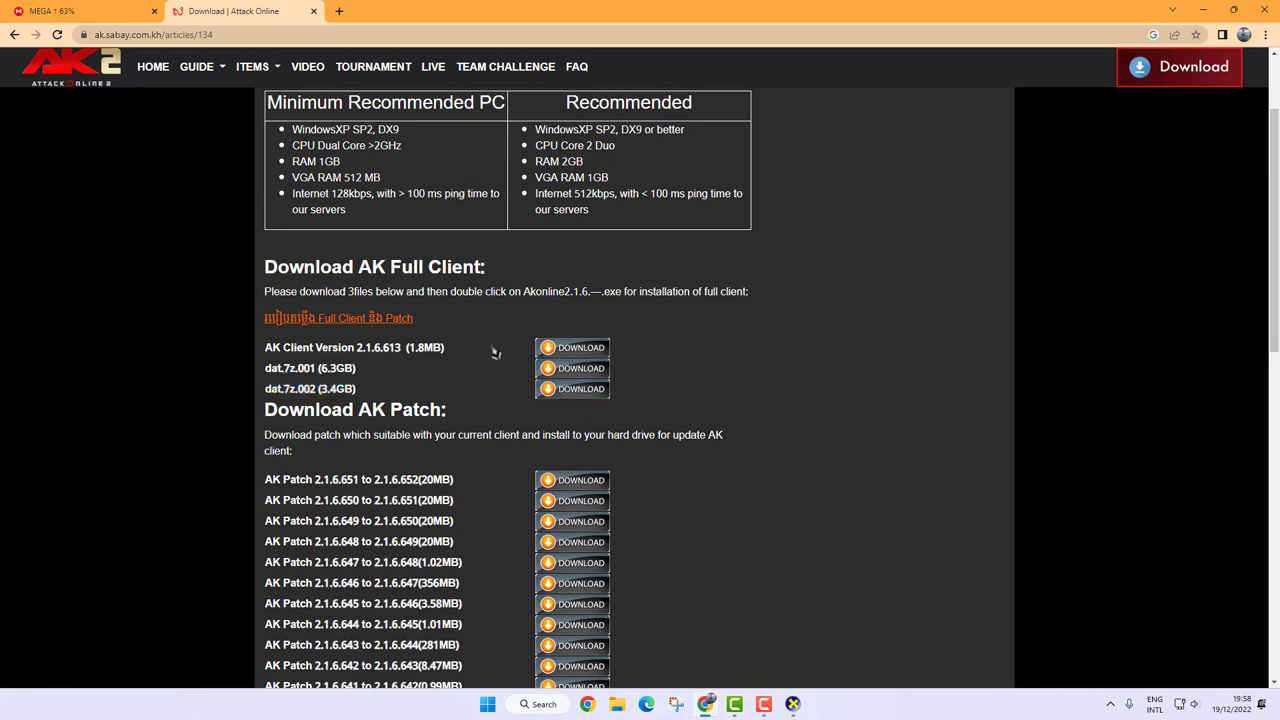
{"action": "left_click", "coordinate": [565, 350]}
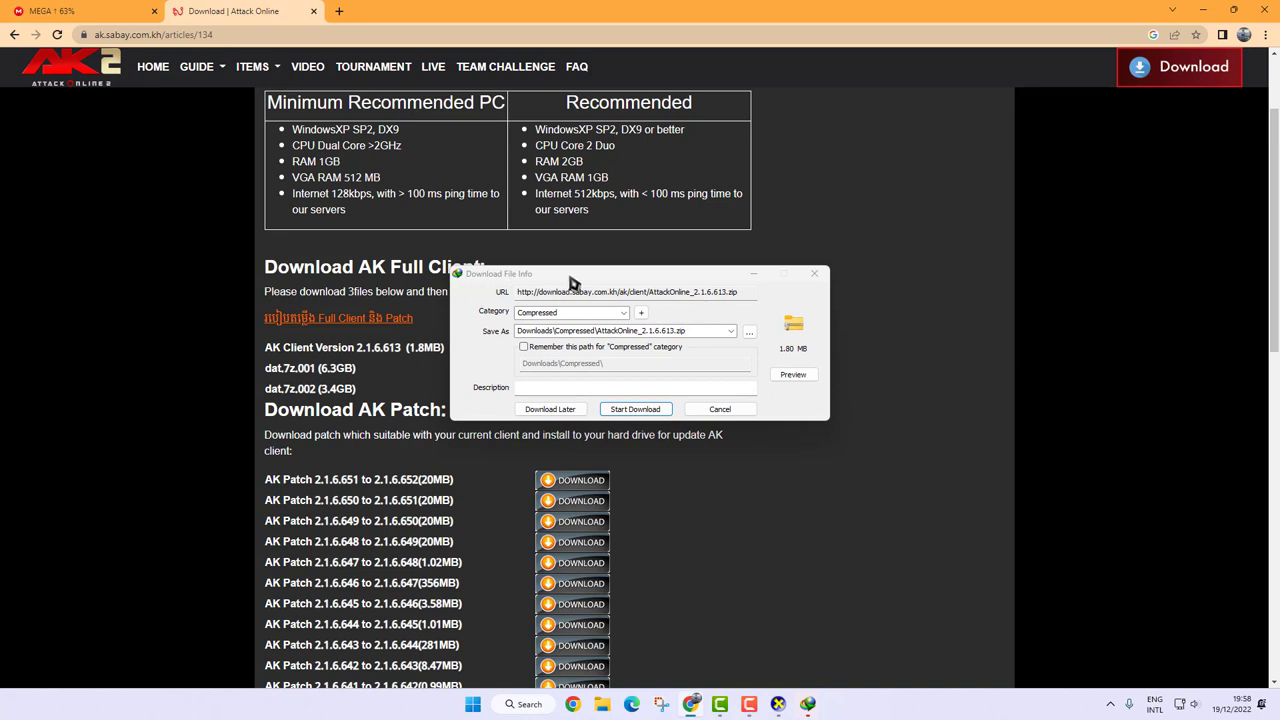
{"action": "left_click", "coordinate": [638, 410]}
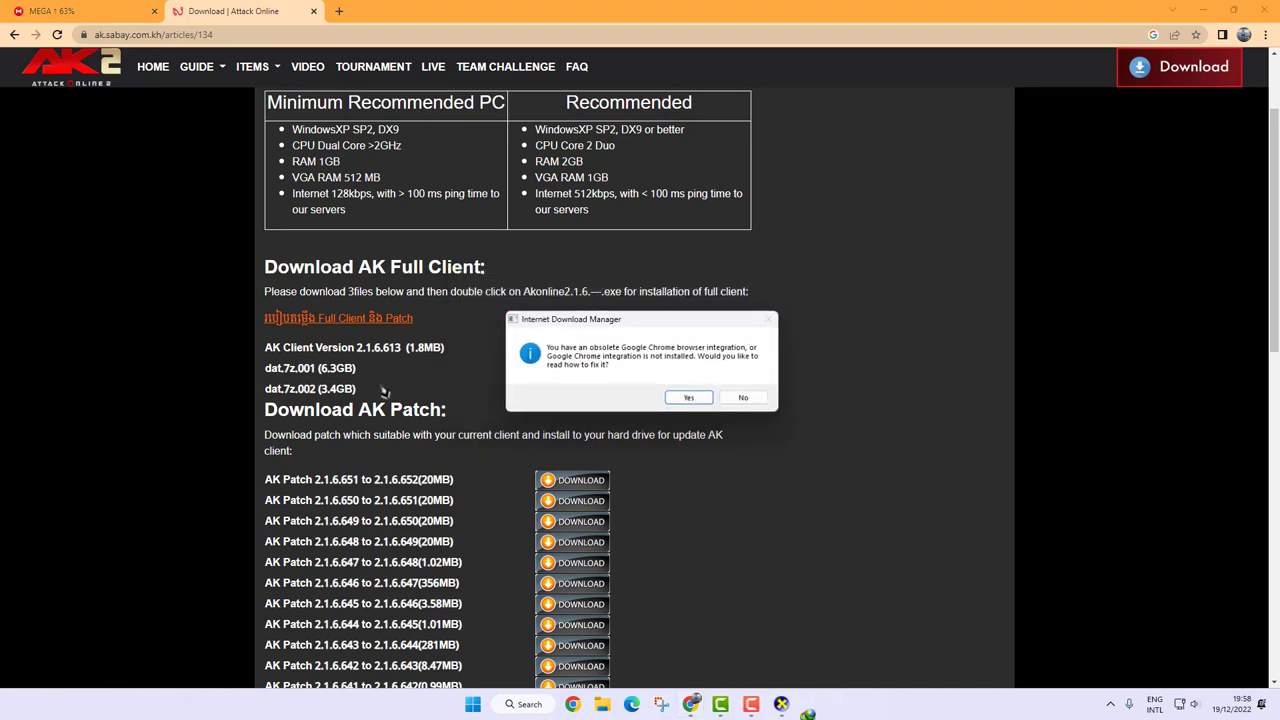
{"action": "left_click", "coordinate": [694, 398]}
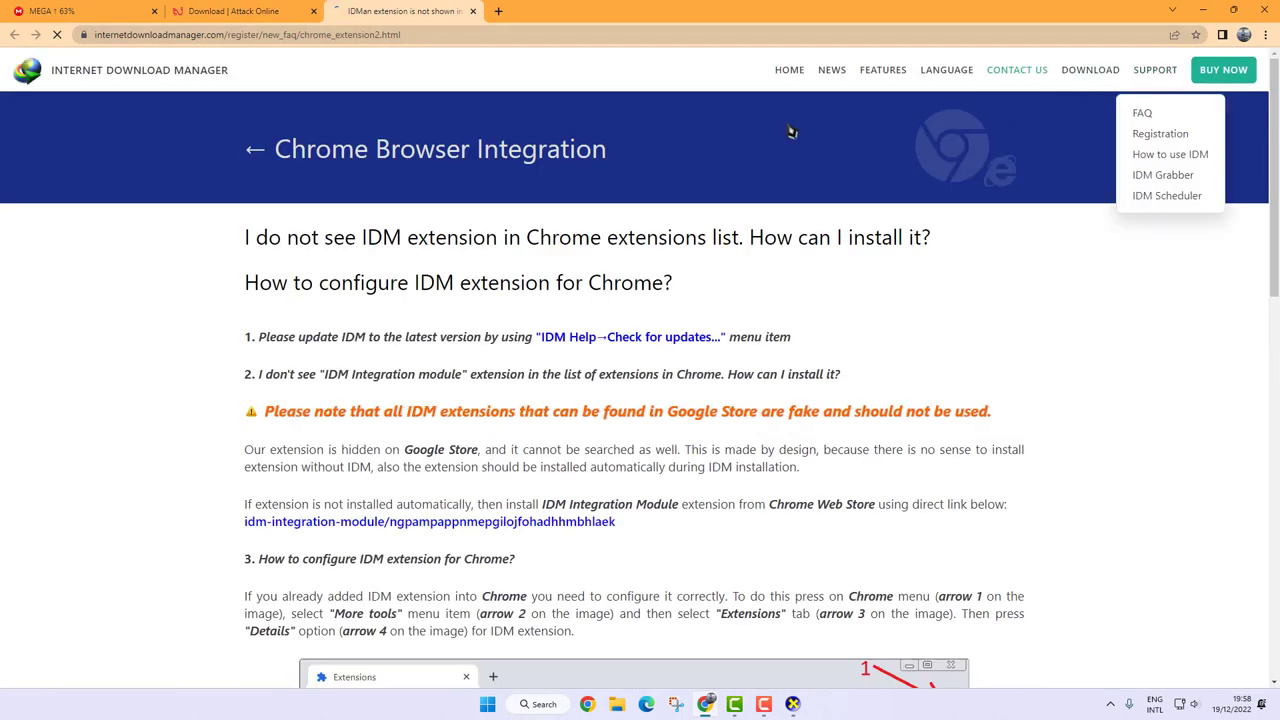
{"action": "left_click", "coordinate": [474, 11]}
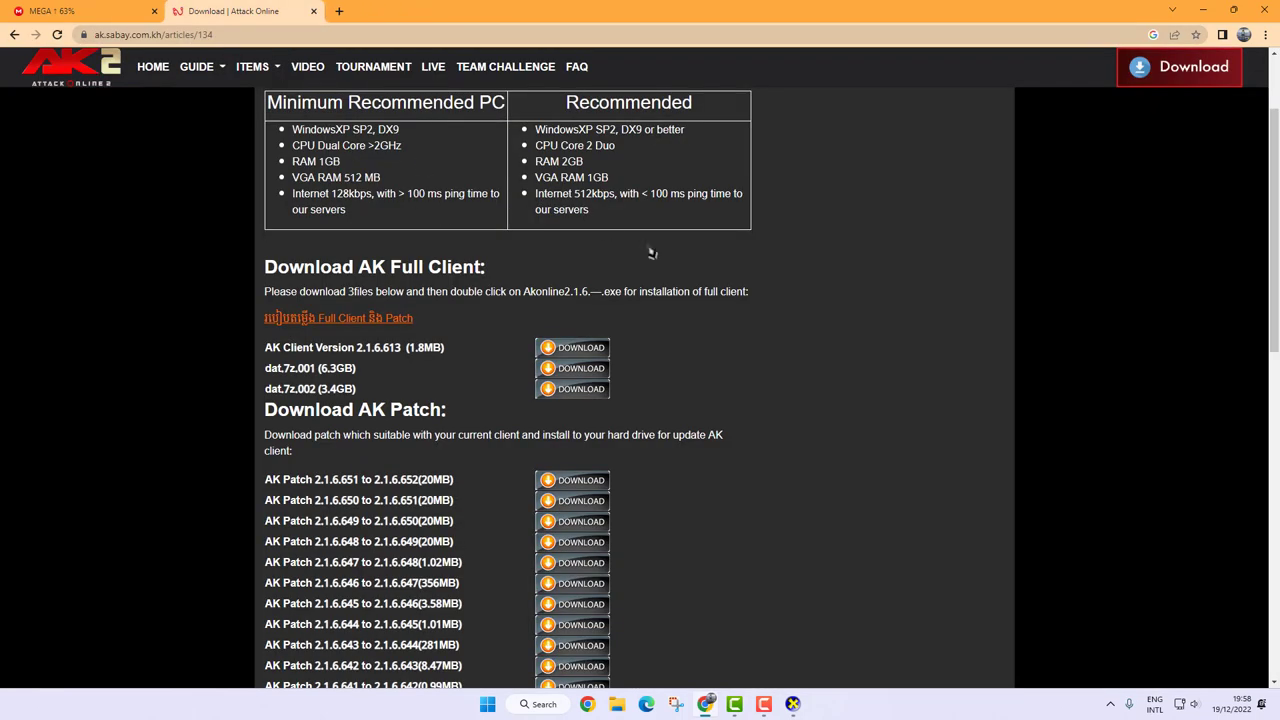
Step: Request the AK client again, keeping the existing-file option, view AttackOnline_2.1.6.613.zip in its folder and close that folder
{"action": "left_click", "coordinate": [578, 350]}
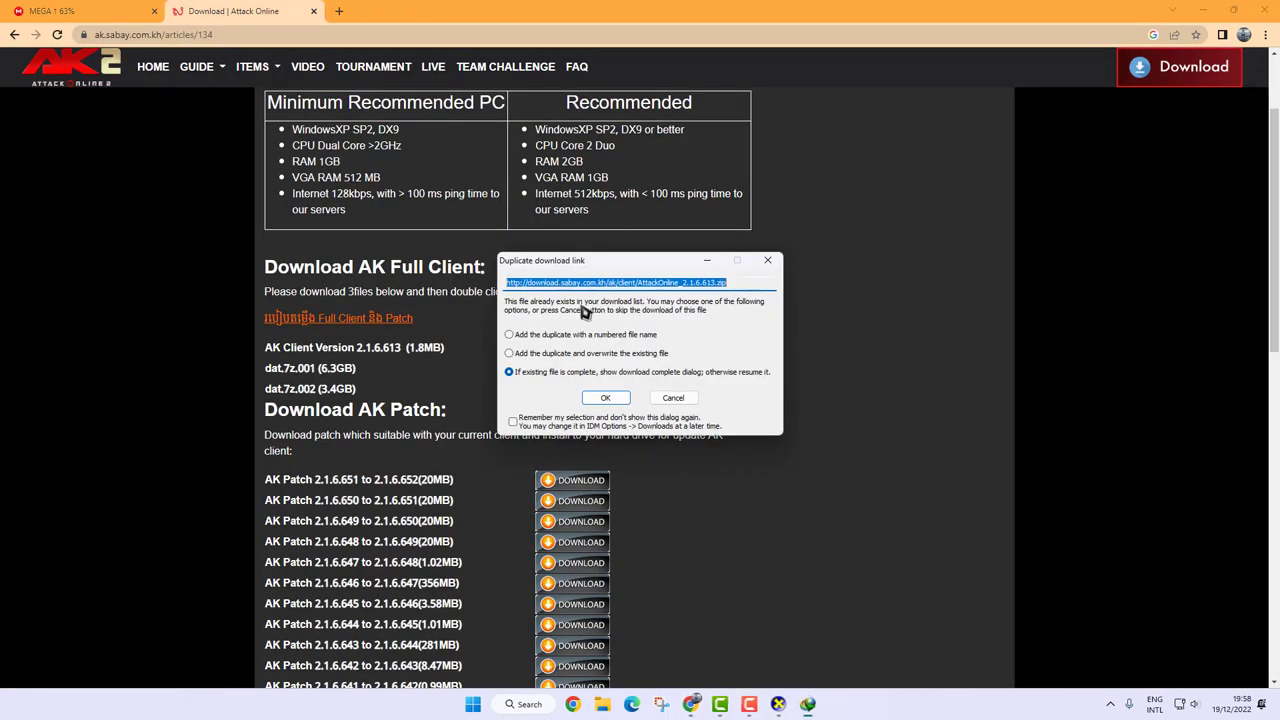
{"action": "left_click", "coordinate": [605, 397]}
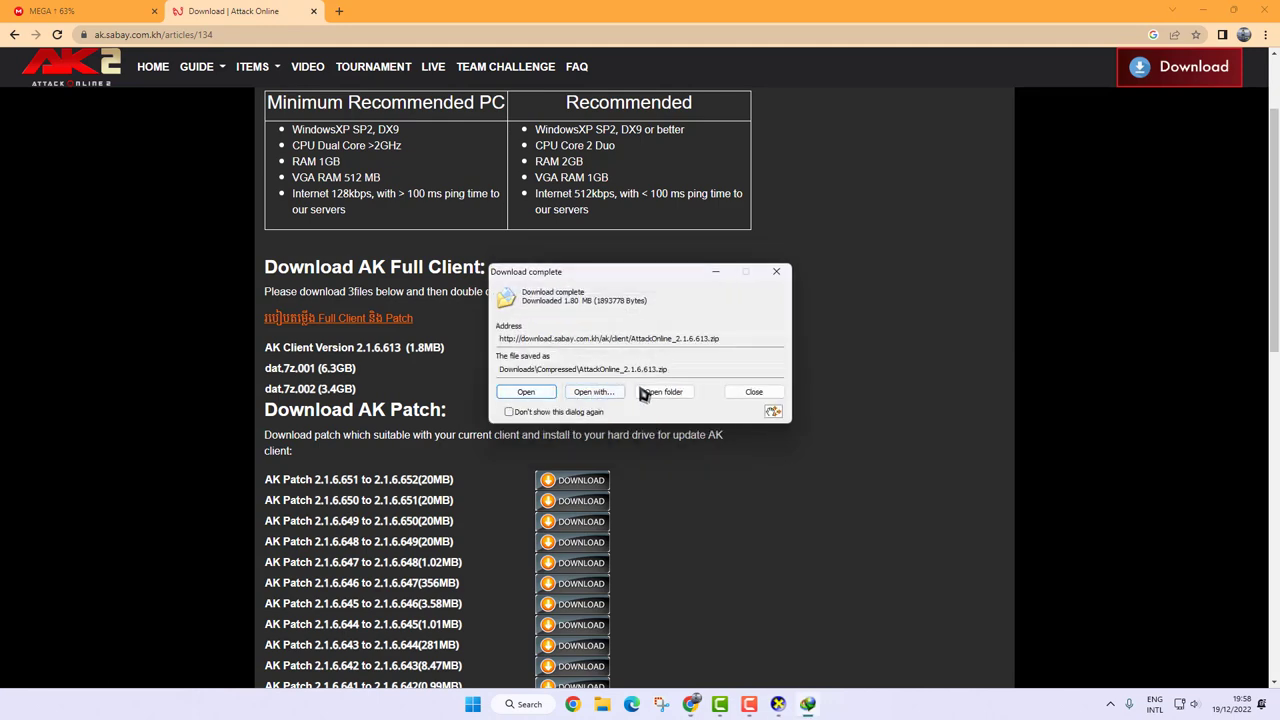
{"action": "left_click", "coordinate": [645, 392]}
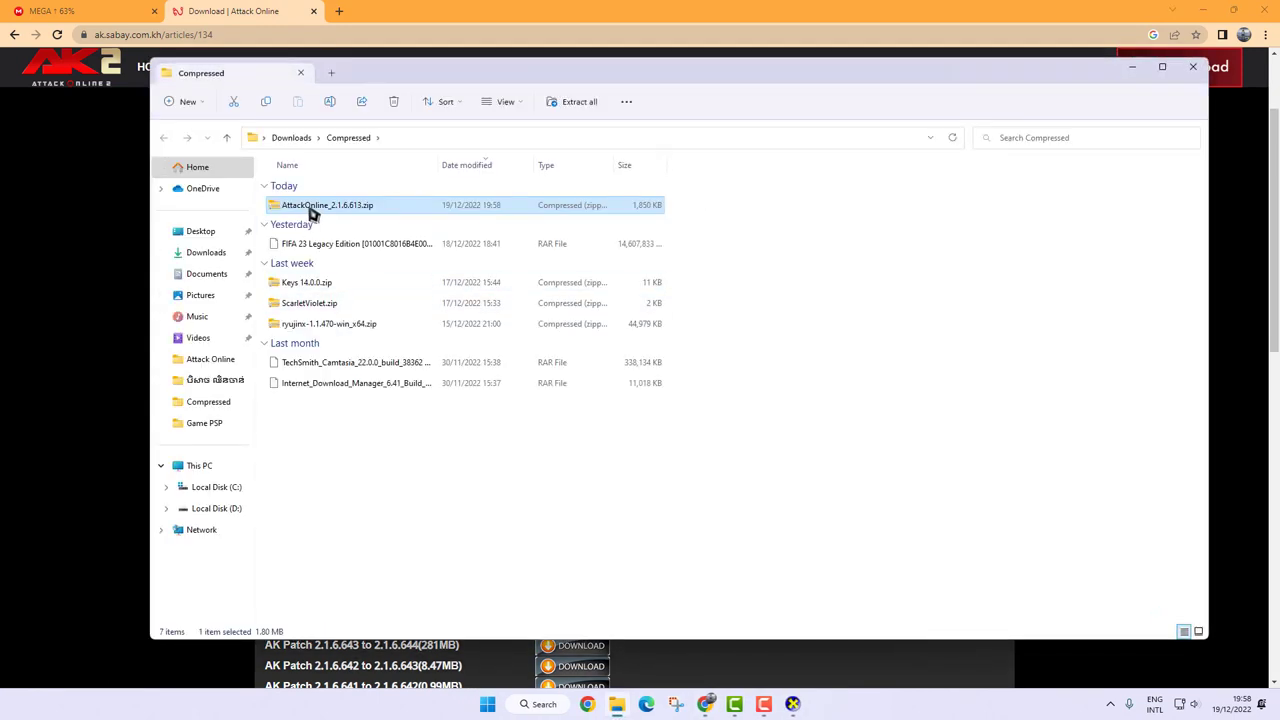
{"action": "left_click", "coordinate": [1193, 66]}
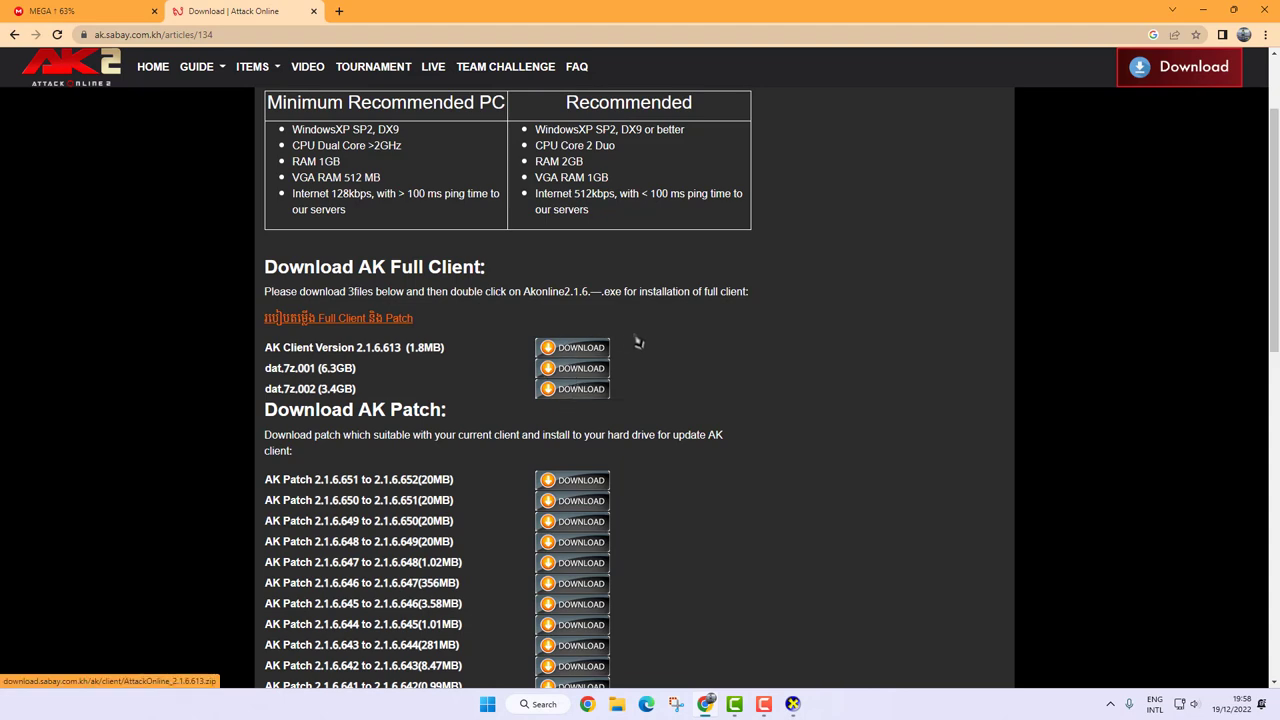
Step: Highlight the three full client files on the page, minimize Chrome and open the Compressed folder inside Downloads in File Explorer
{"action": "left_click_drag", "start_coordinate": [634, 343], "coordinate": [268, 354]}
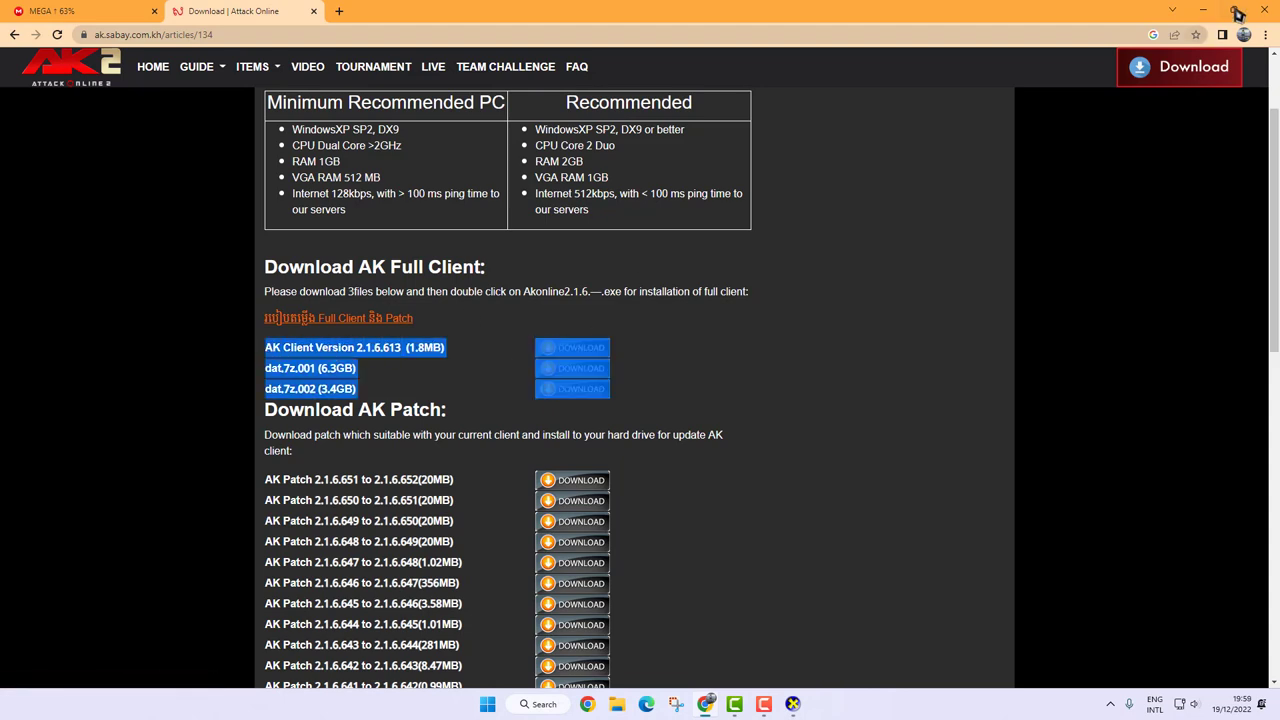
{"action": "left_click", "coordinate": [1203, 11]}
{"action": "key", "text": "super+e"}
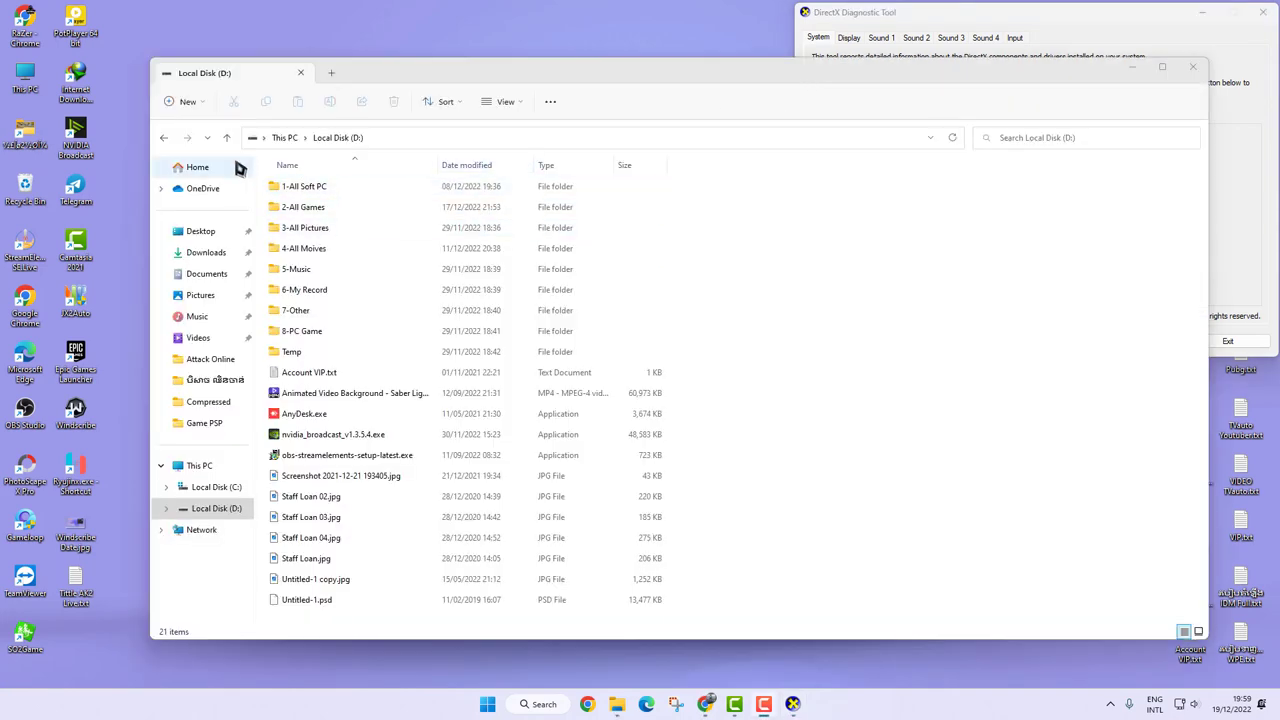
{"action": "left_click", "coordinate": [206, 253]}
{"action": "double_click", "coordinate": [310, 211]}
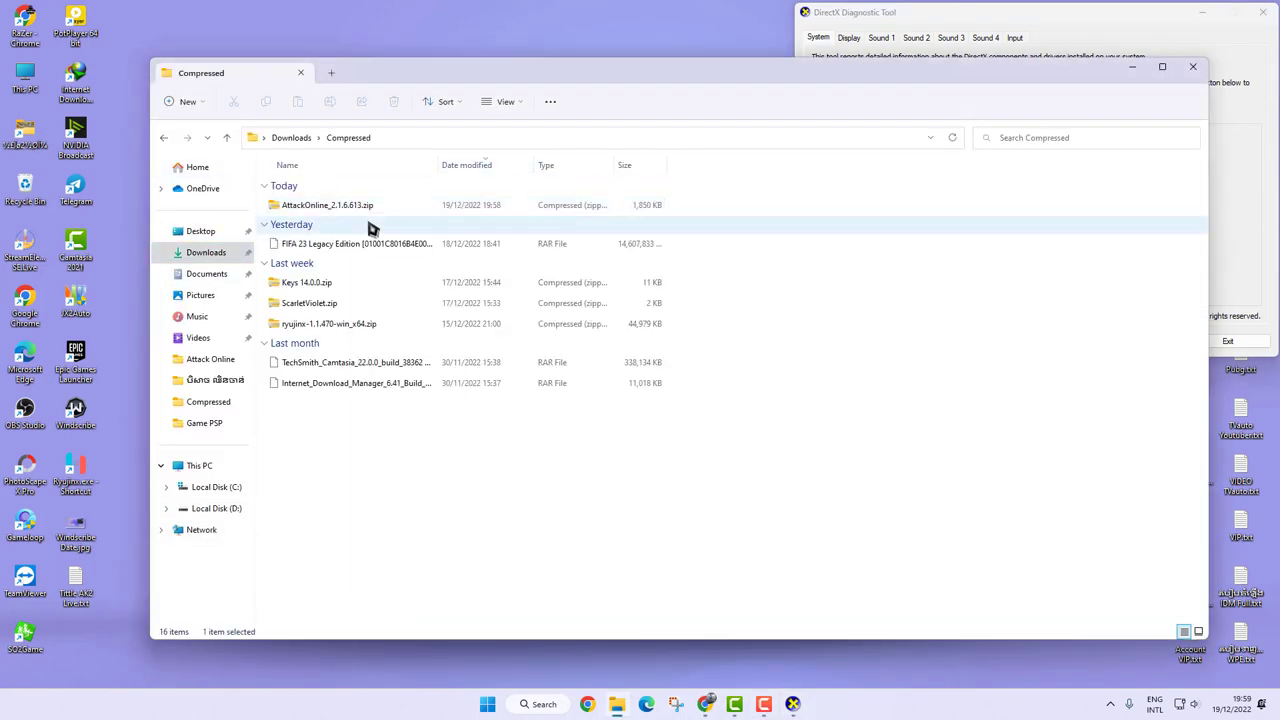
Step: Open the AK2 folder inside 2-All Games on Local Disk (D:)
{"action": "left_click", "coordinate": [215, 508]}
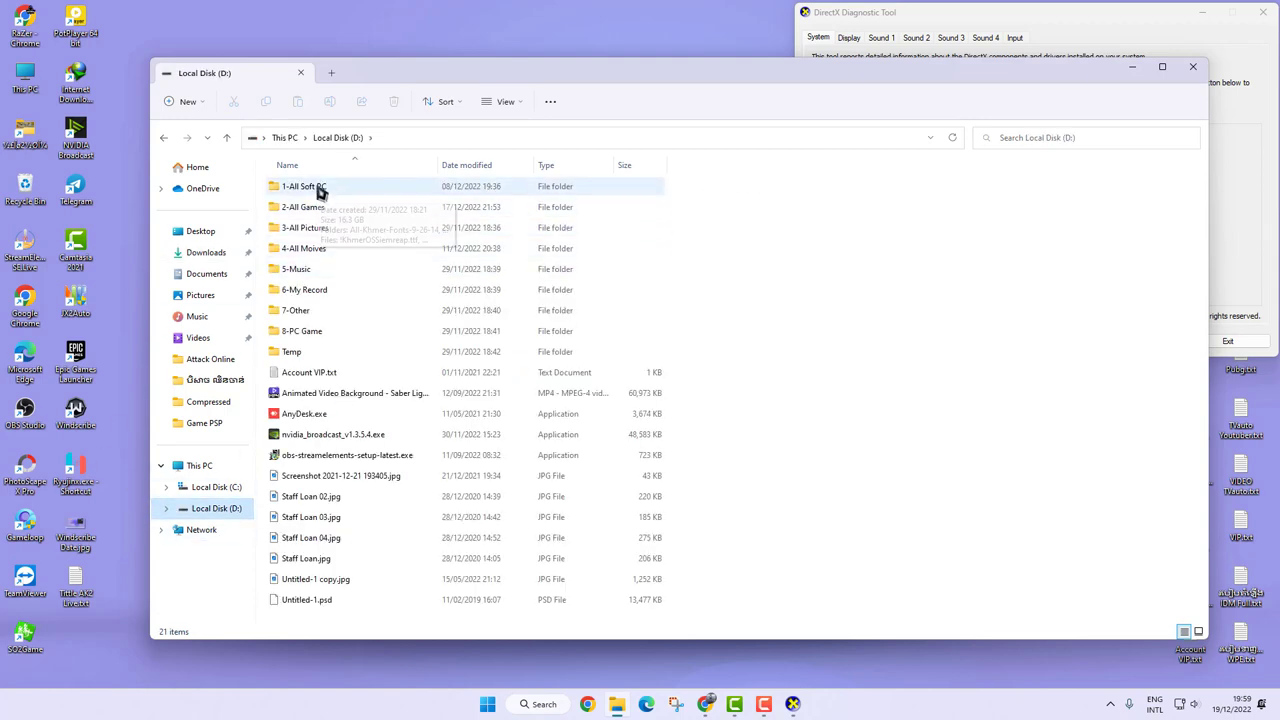
{"action": "double_click", "coordinate": [316, 333]}
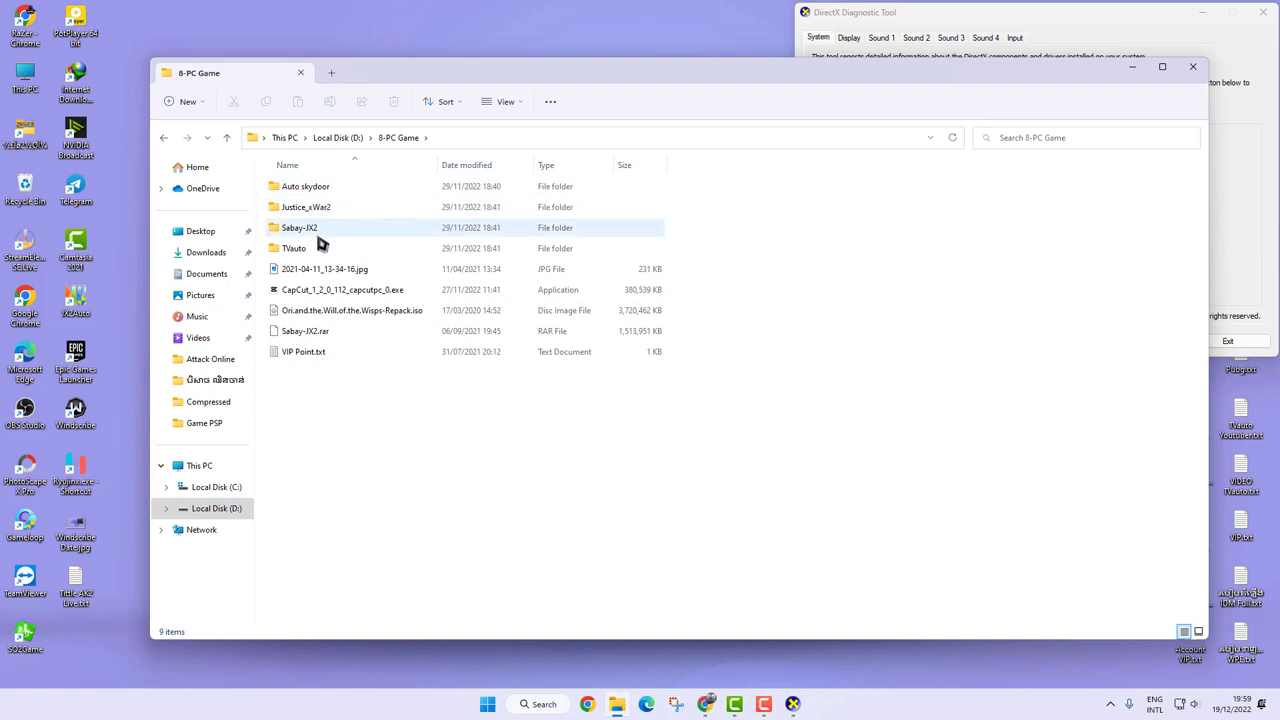
{"action": "left_click", "coordinate": [166, 137]}
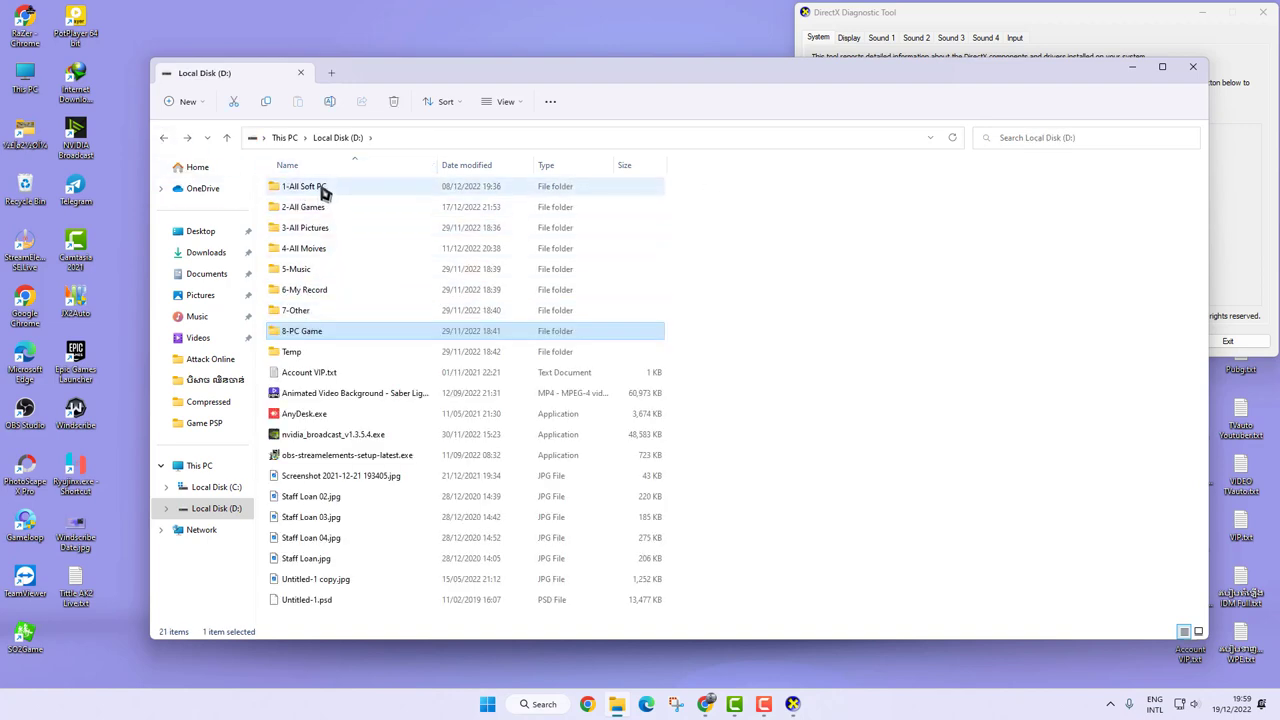
{"action": "double_click", "coordinate": [323, 208]}
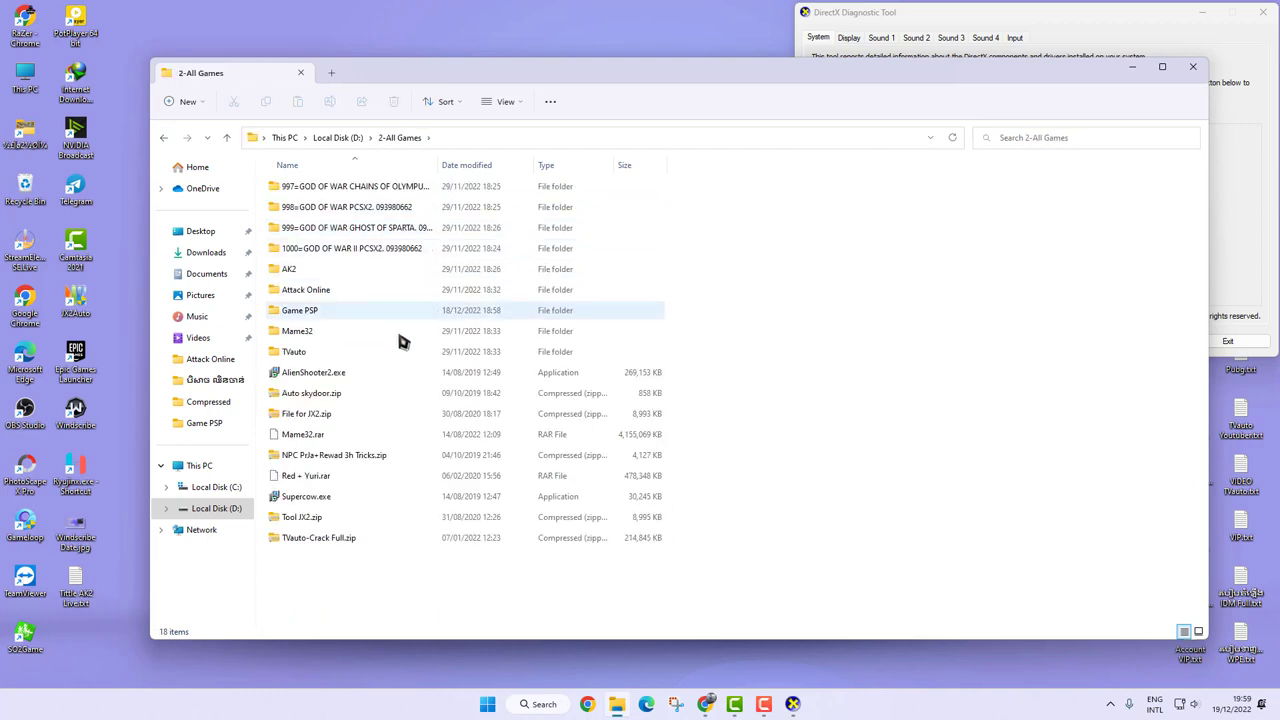
{"action": "double_click", "coordinate": [334, 270]}
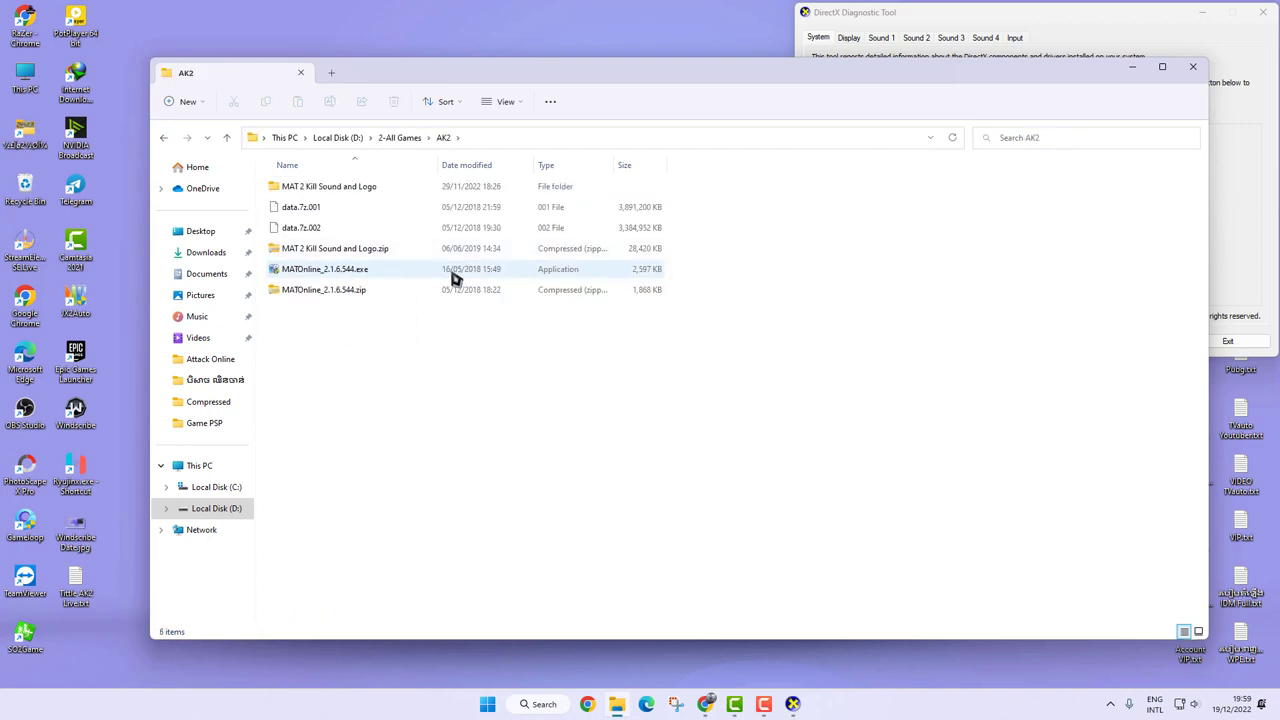
Step: Examine the data.7z.001 and data.7z.002 files and look inside MATOnline_2.1.6.544.zip, returning to the AK2 folder
{"action": "left_click", "coordinate": [320, 207]}
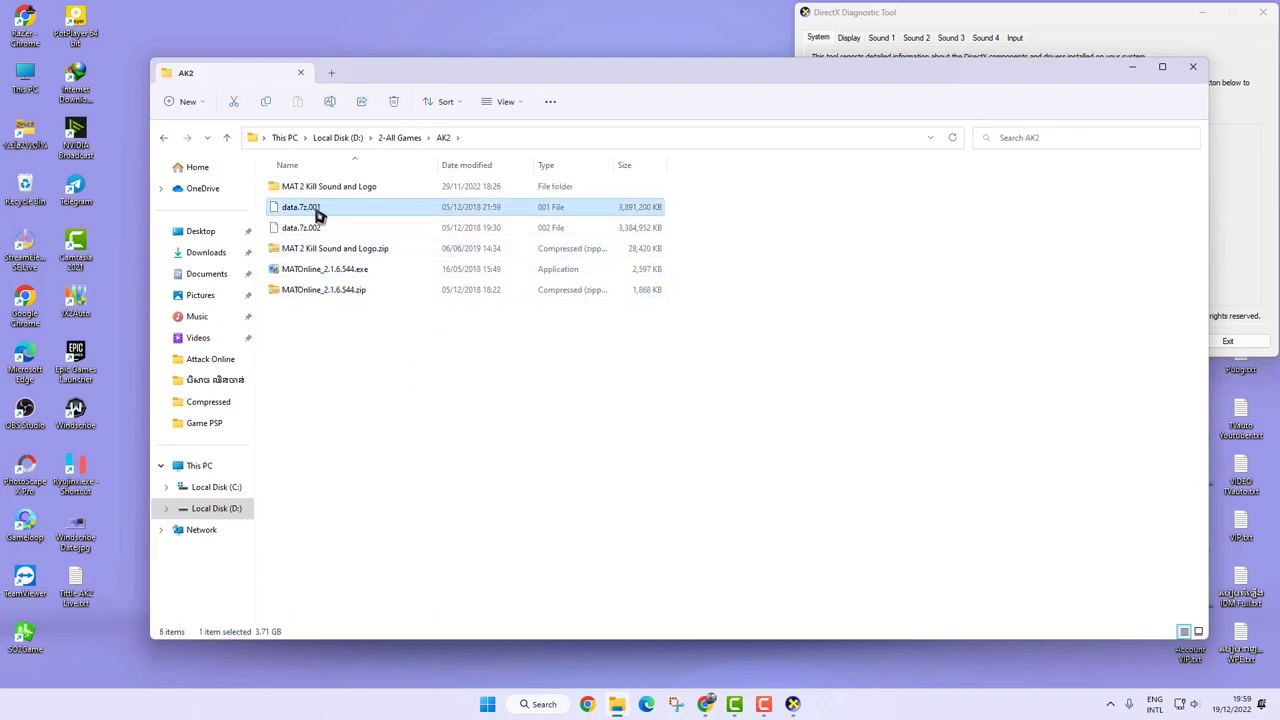
{"action": "left_click", "coordinate": [323, 230]}
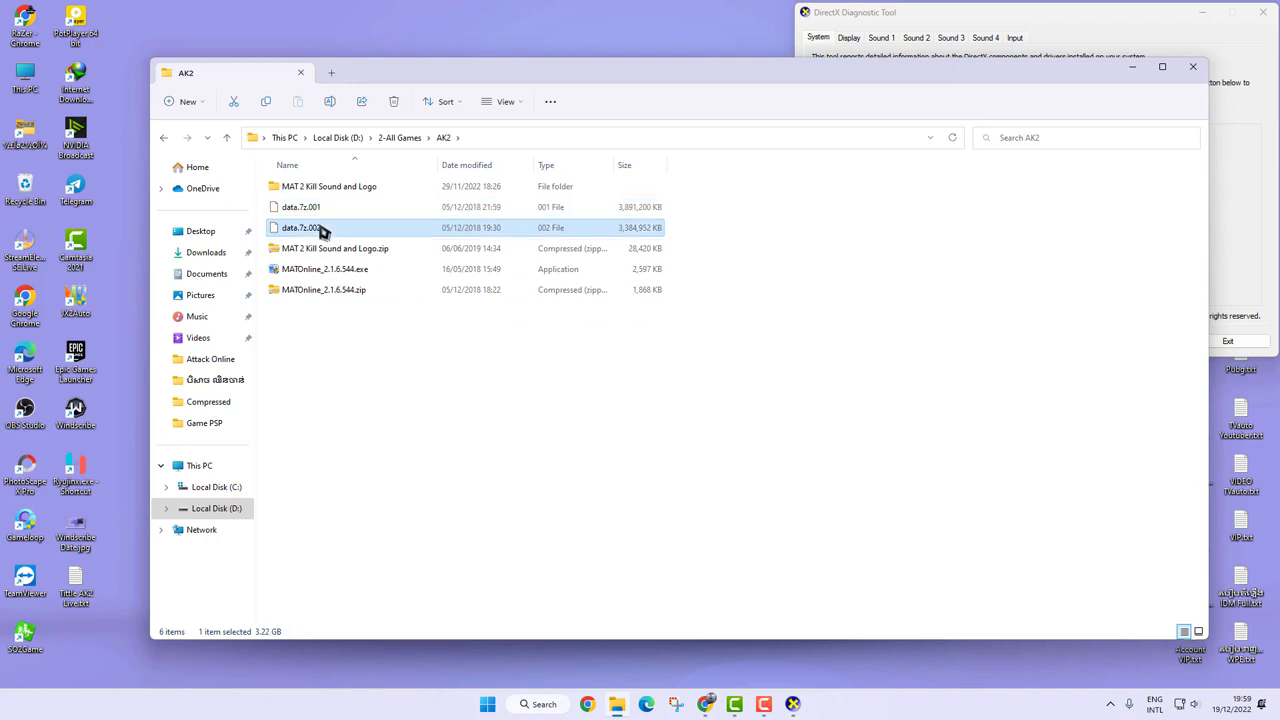
{"action": "left_click", "coordinate": [334, 296]}
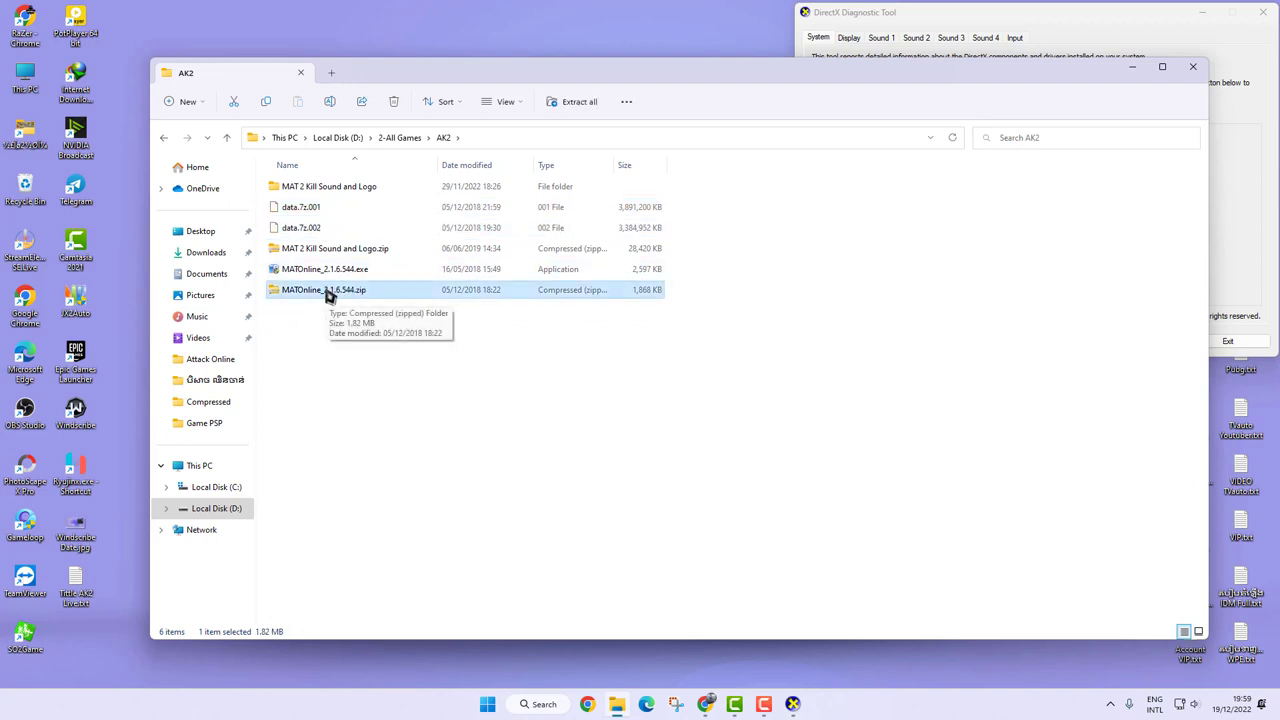
{"action": "double_click", "coordinate": [328, 294]}
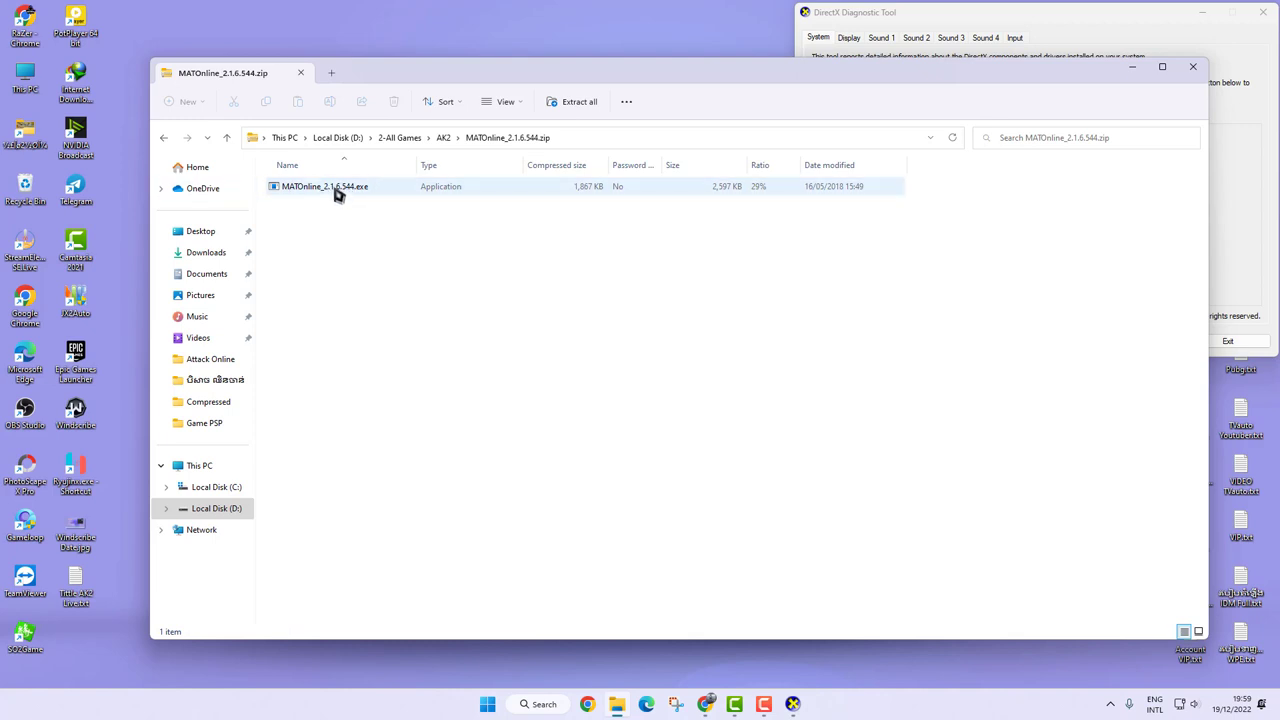
{"action": "left_click", "coordinate": [164, 137]}
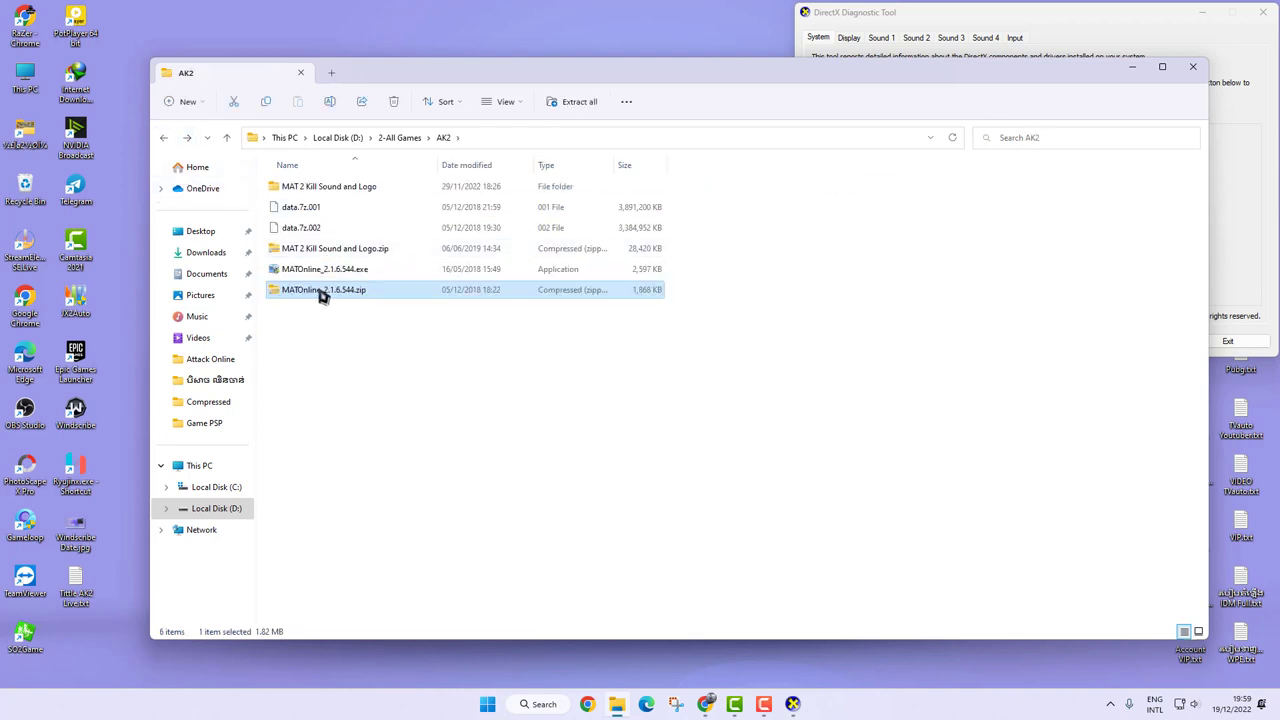
{"action": "double_click", "coordinate": [324, 292]}
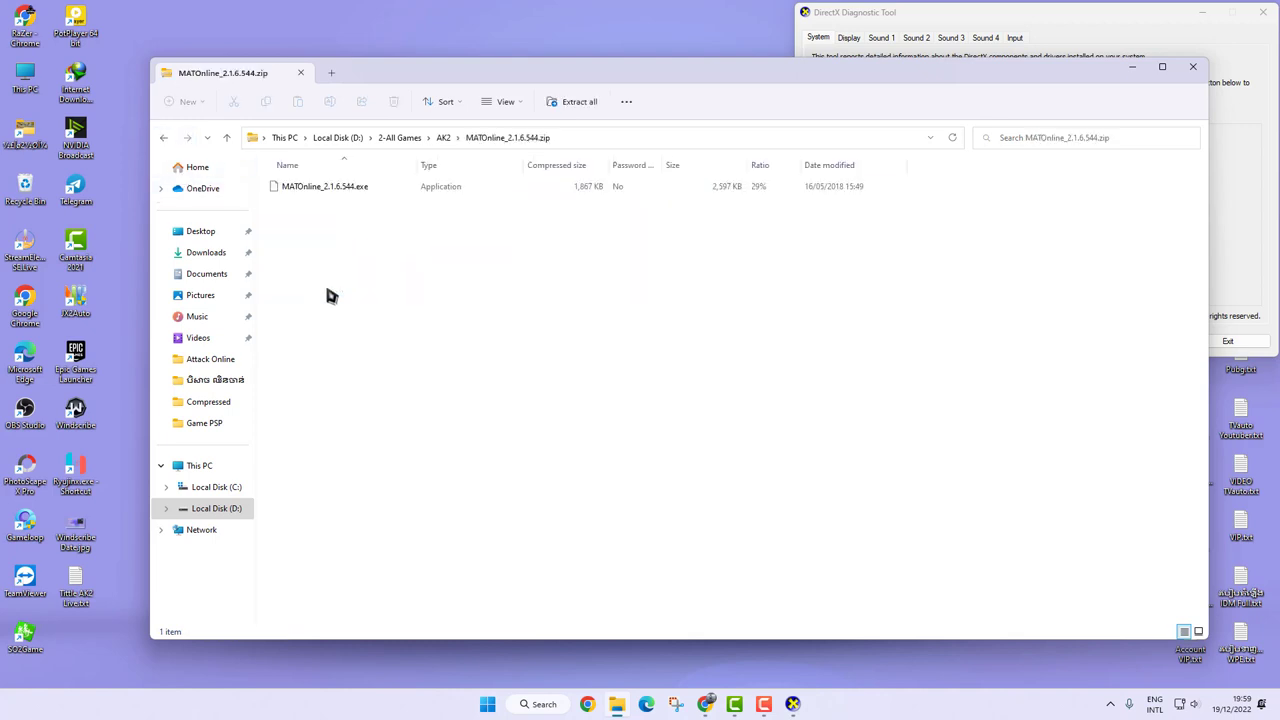
{"action": "left_click", "coordinate": [165, 138]}
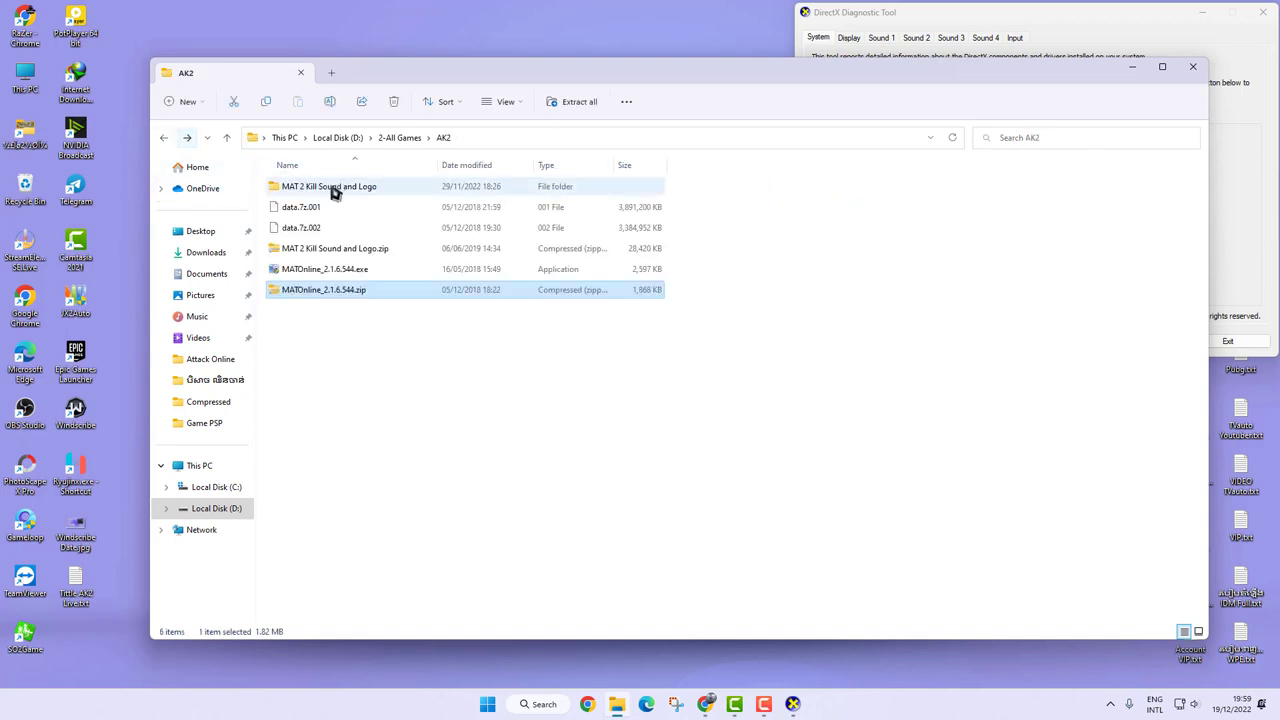
Step: Extract MATOnline_2.1.6.544.zip into its own subfolder of AK2 and close the extracted folder's window
{"action": "right_click", "coordinate": [330, 300]}
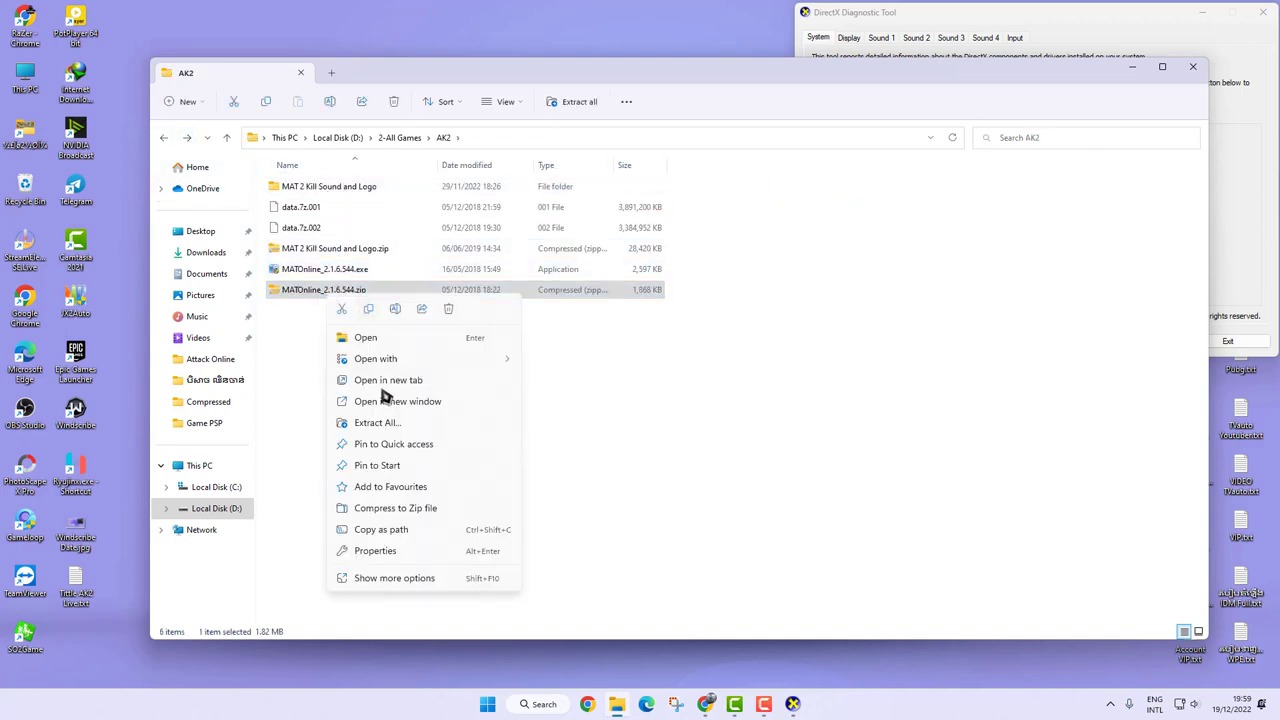
{"action": "left_click", "coordinate": [400, 585]}
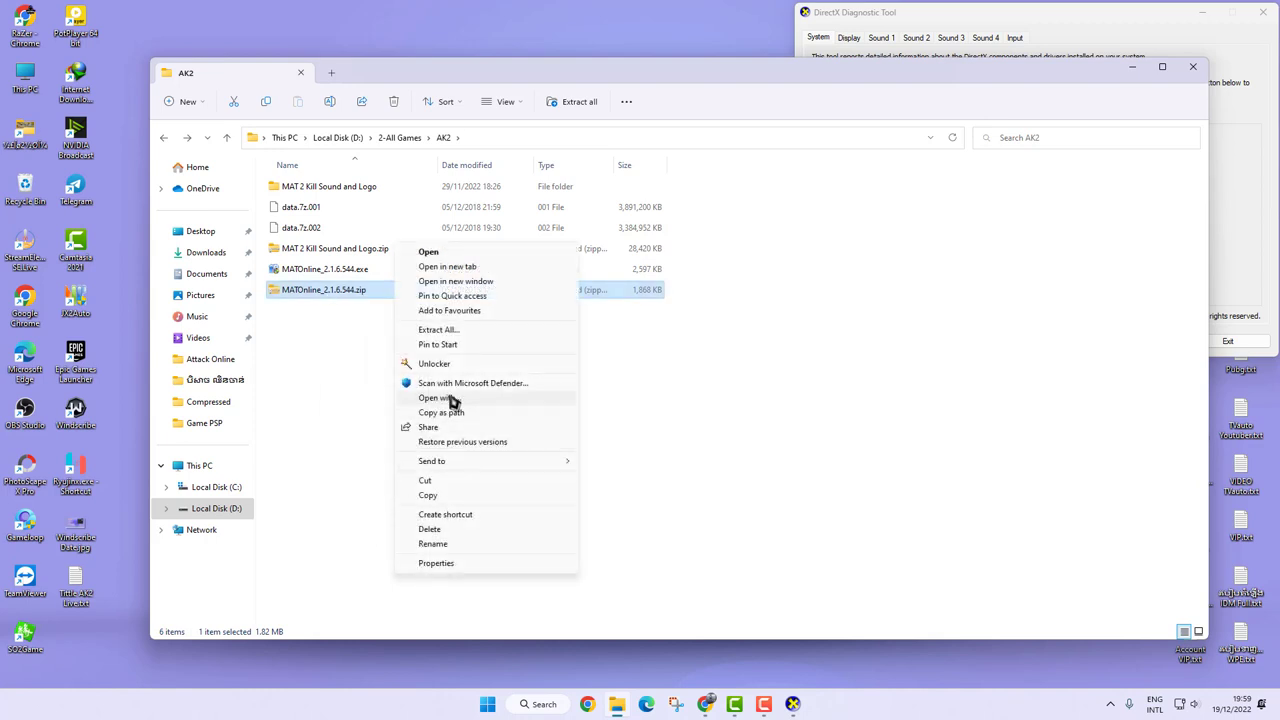
{"action": "left_click", "coordinate": [459, 333]}
{"action": "left_click", "coordinate": [759, 479]}
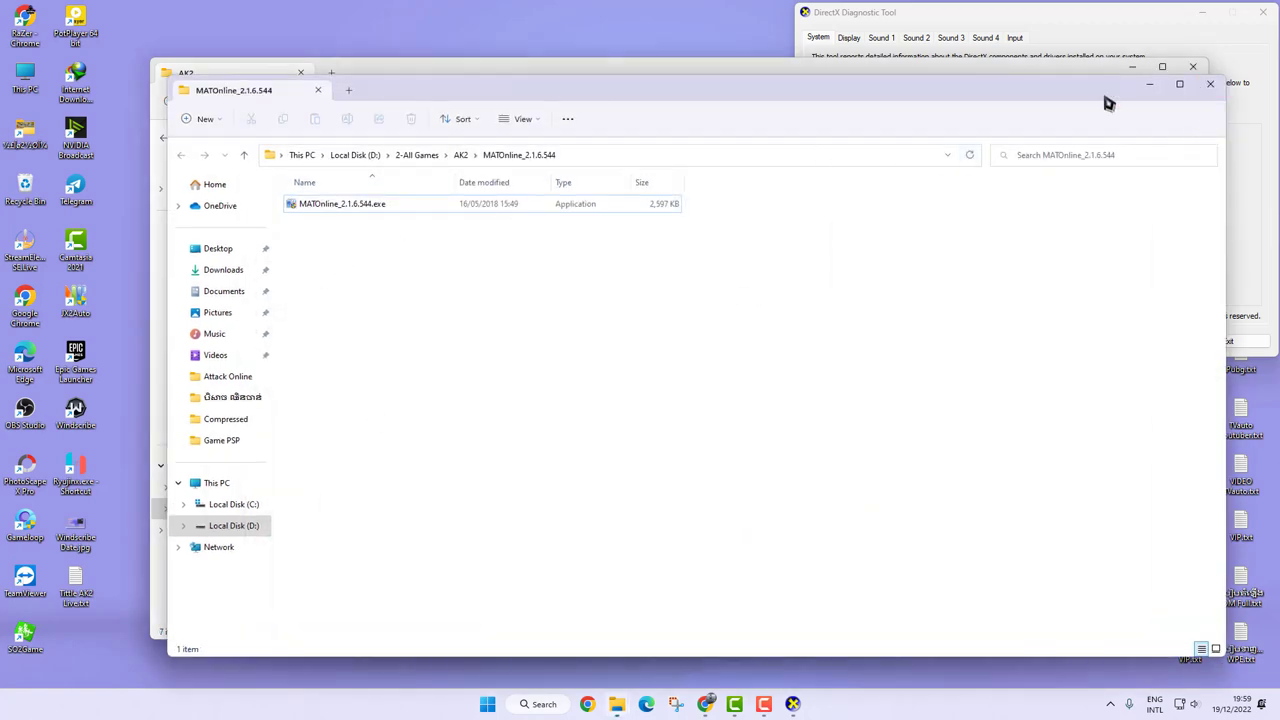
{"action": "key", "text": "alt+F4"}
Step: Review the extracted MATOnline_2.1.6.544 folder, the installer executable and both data.7z parts in the AK2 folder
{"action": "left_click", "coordinate": [320, 290]}
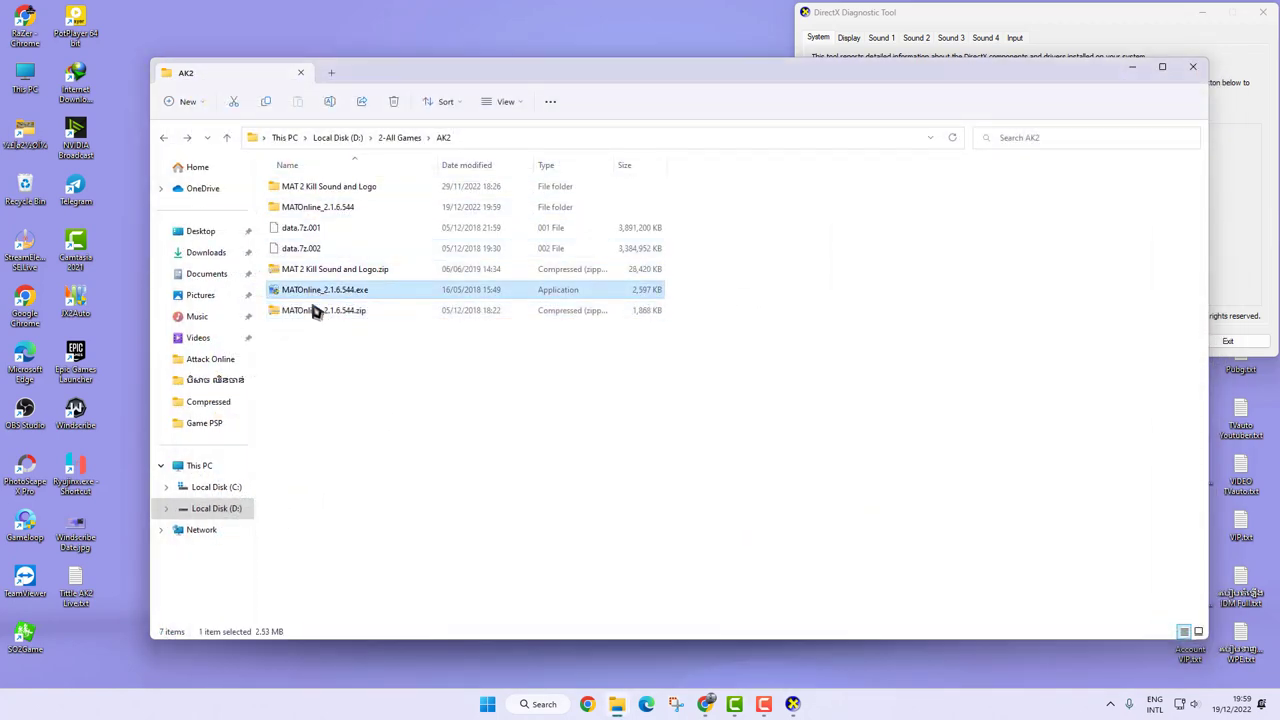
{"action": "left_click", "coordinate": [310, 188]}
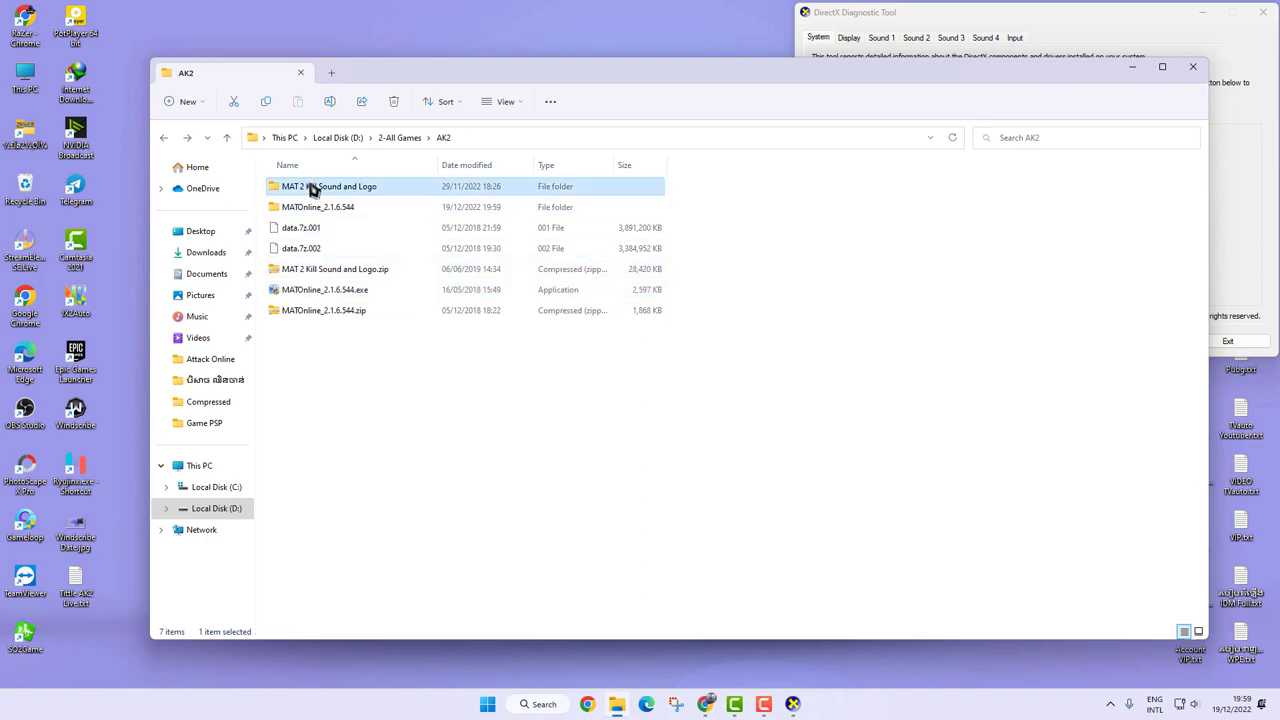
{"action": "left_click", "coordinate": [320, 208]}
{"action": "double_click", "coordinate": [320, 208]}
{"action": "left_click", "coordinate": [165, 138]}
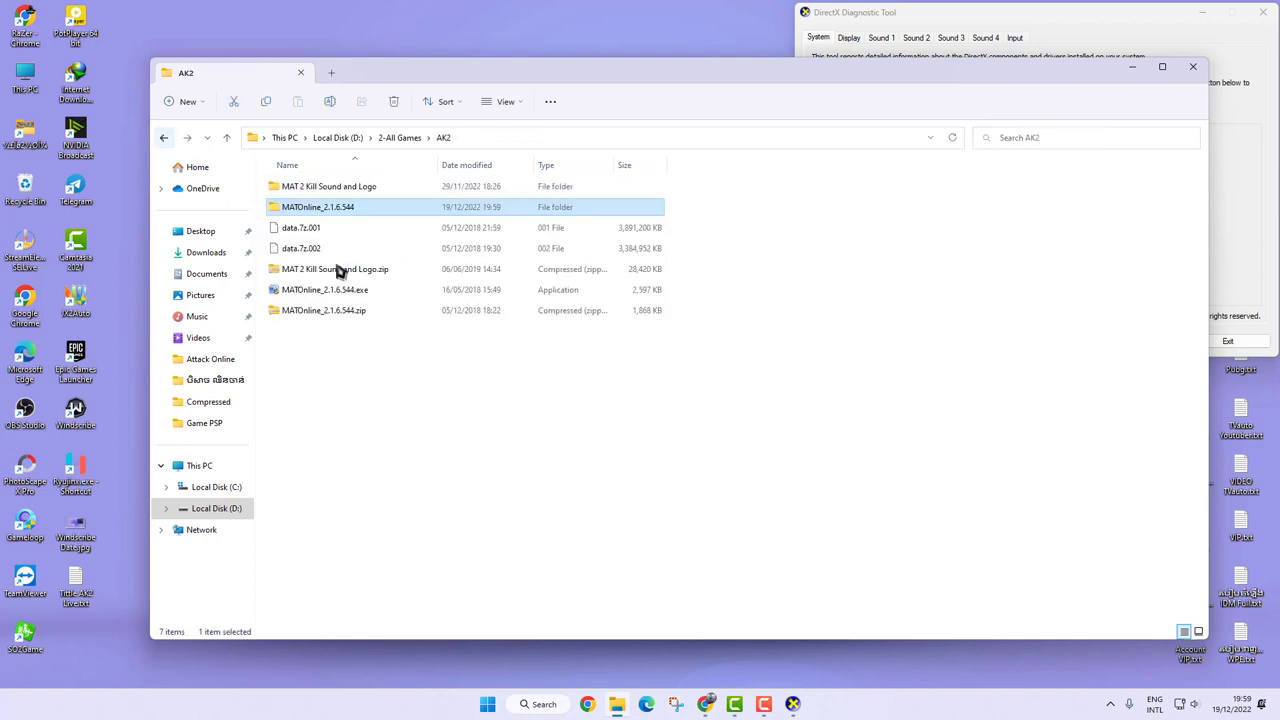
{"action": "left_click", "coordinate": [312, 290]}
{"action": "left_click", "coordinate": [303, 249]}
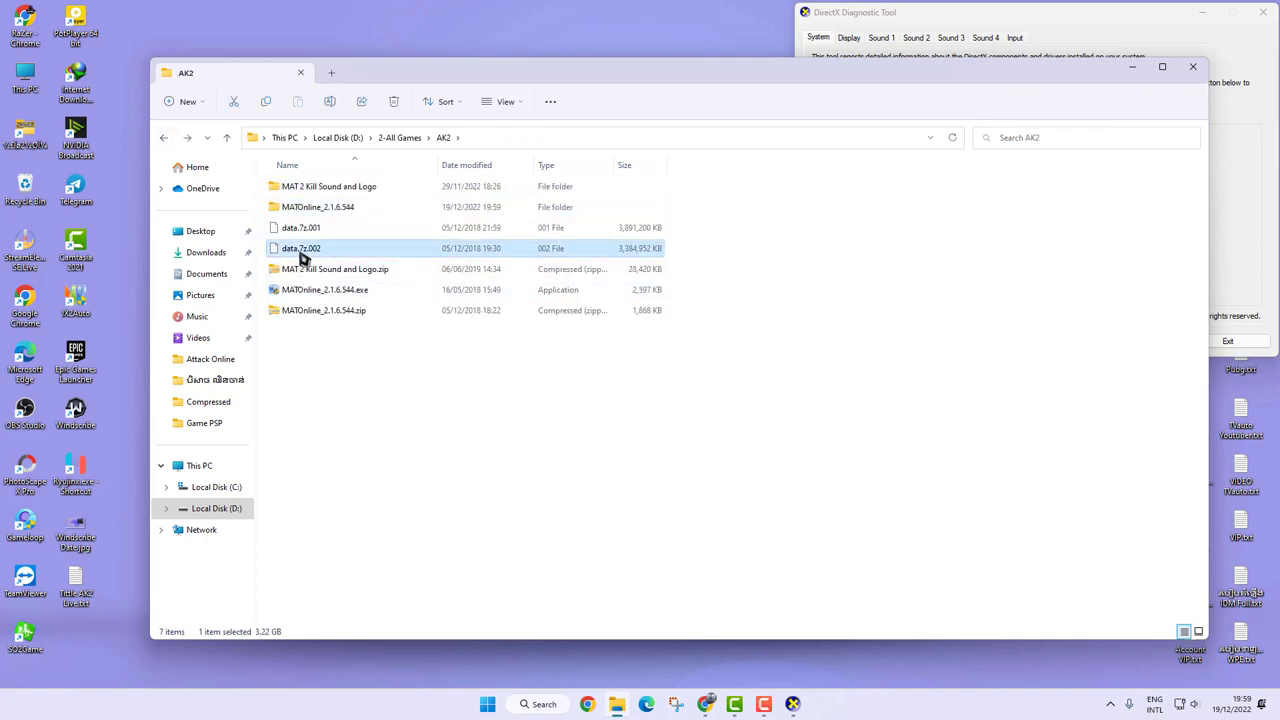
{"action": "left_click", "coordinate": [303, 228]}
Step: Run MATOnline_2.1.6.544.exe and accept the license agreement in the Attack Online setup
{"action": "left_click", "coordinate": [318, 290]}
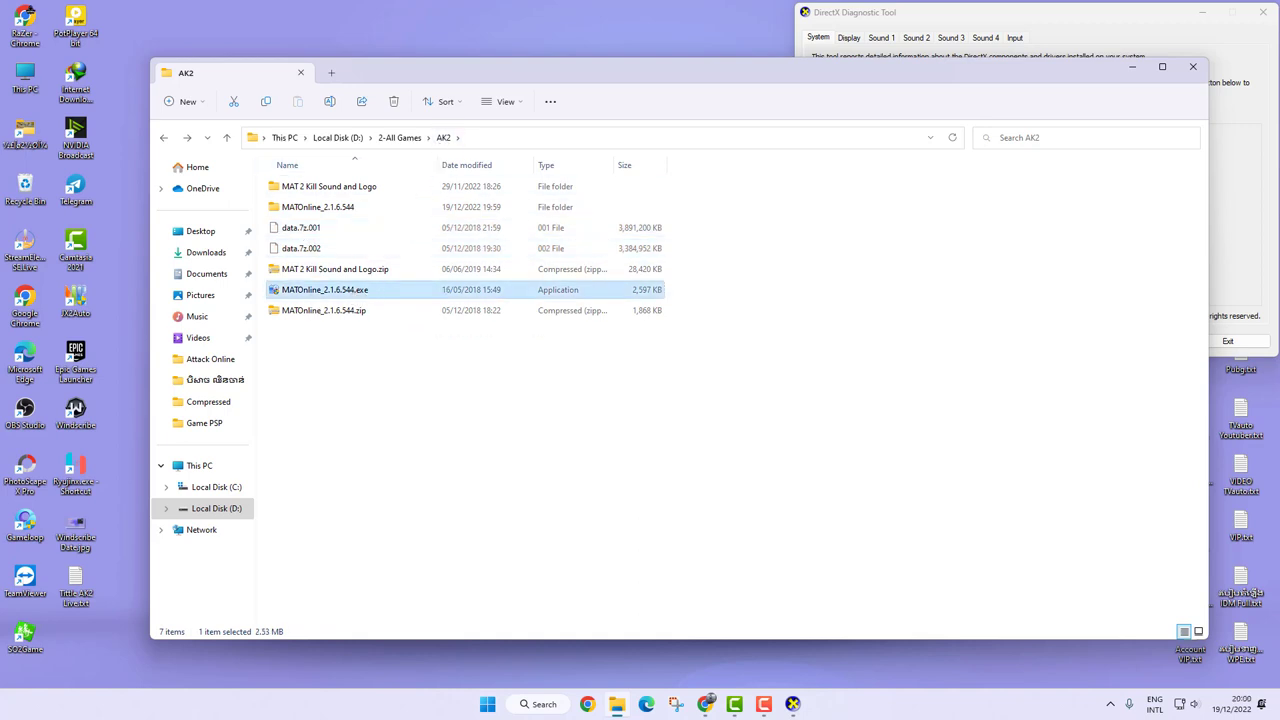
{"action": "key", "text": "Return"}
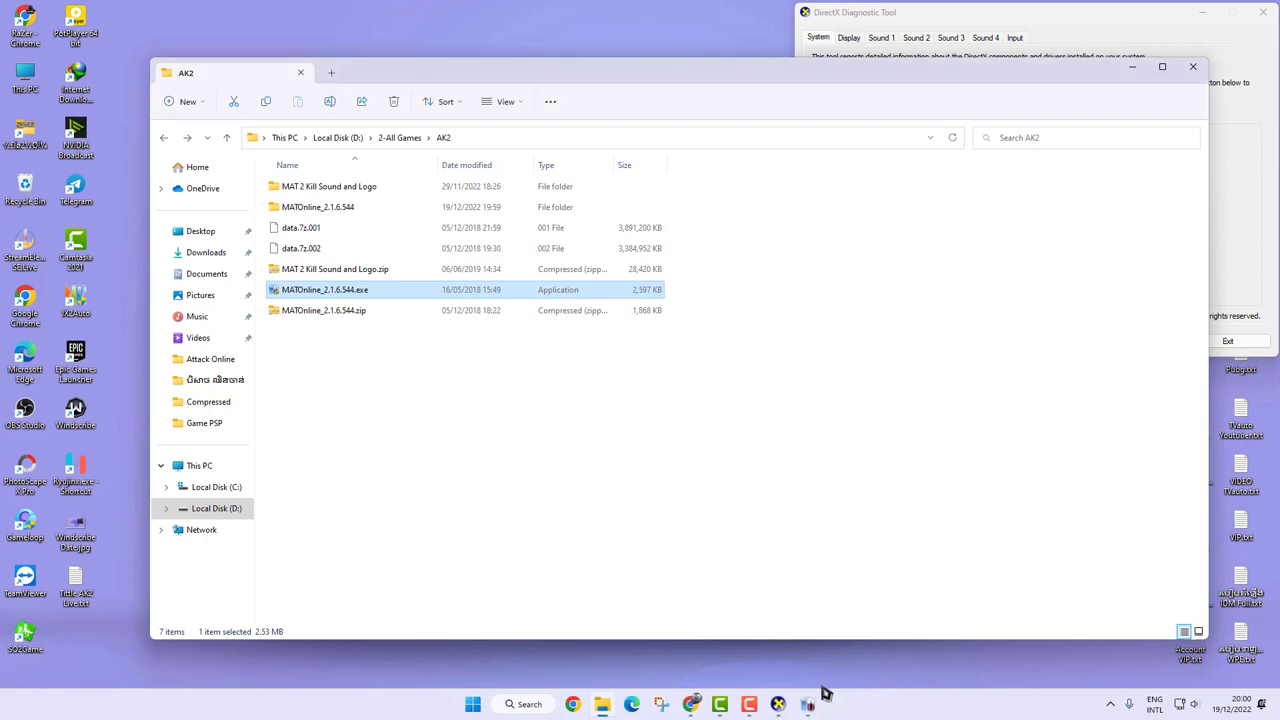
{"action": "left_click", "coordinate": [716, 456]}
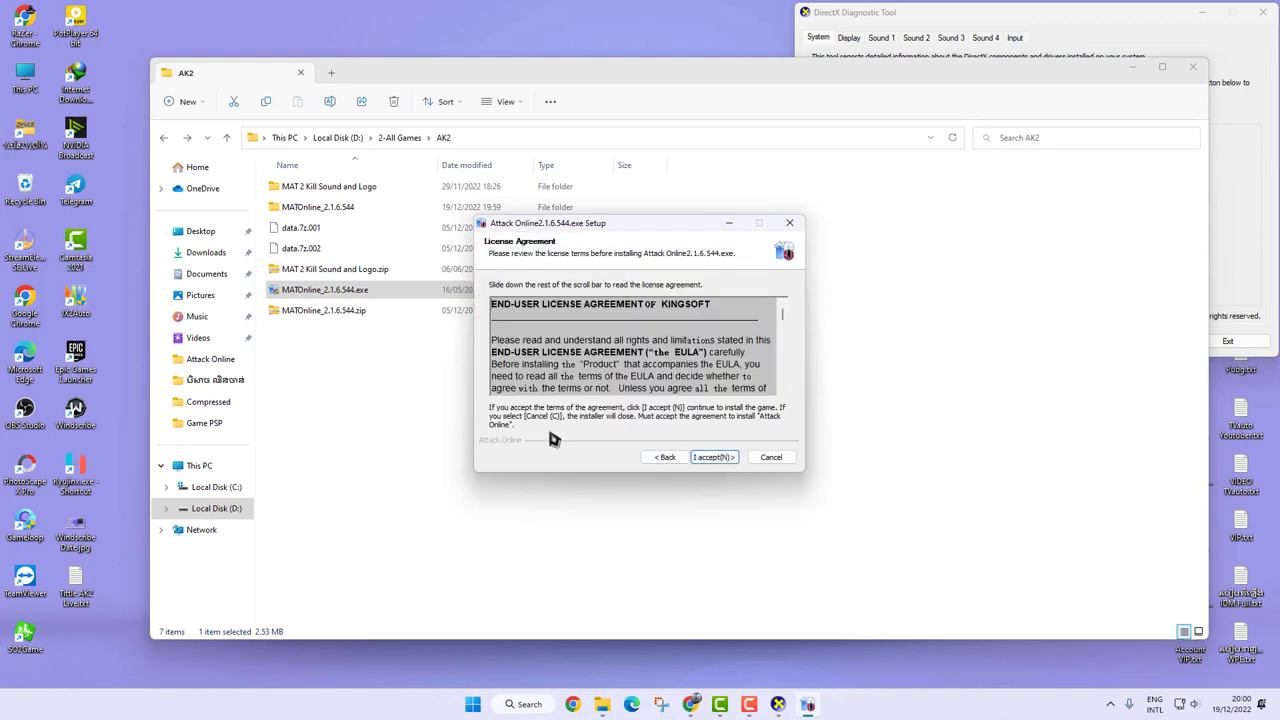
{"action": "left_click", "coordinate": [714, 457]}
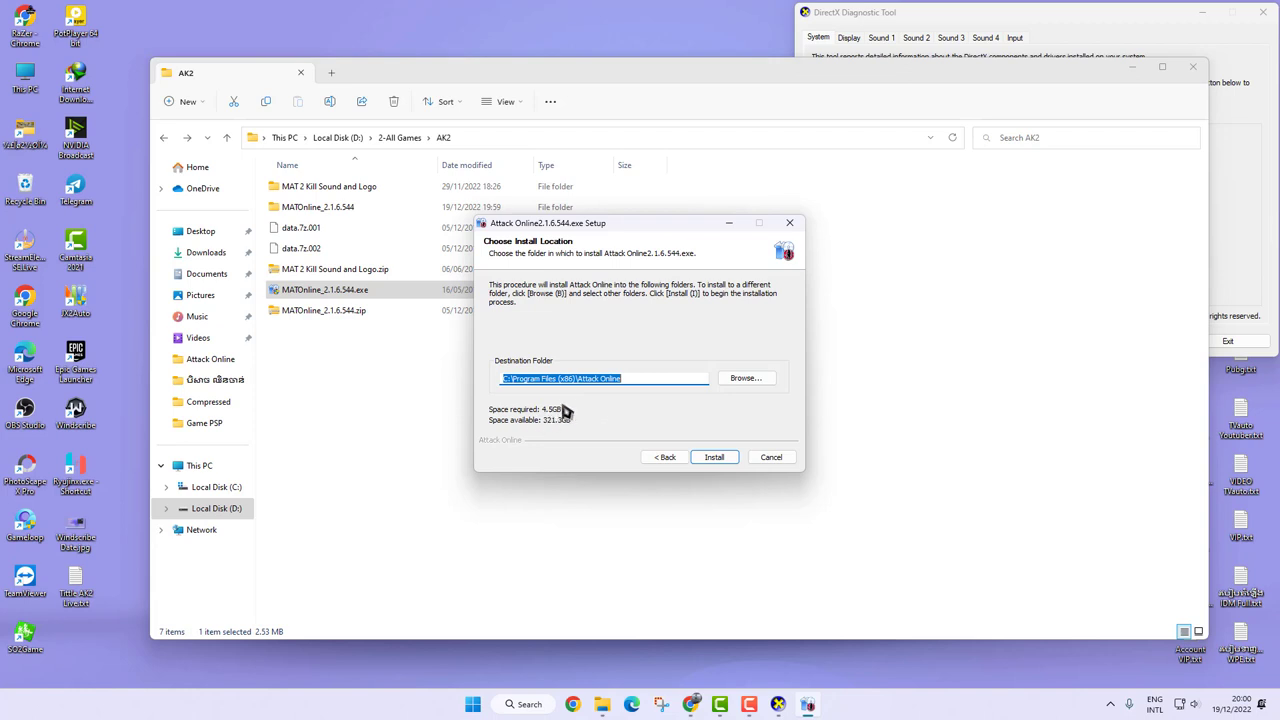
Step: Keep C:\Program Files (x86)\Attack Online as the destination folder and start the installation
{"action": "left_click", "coordinate": [745, 381]}
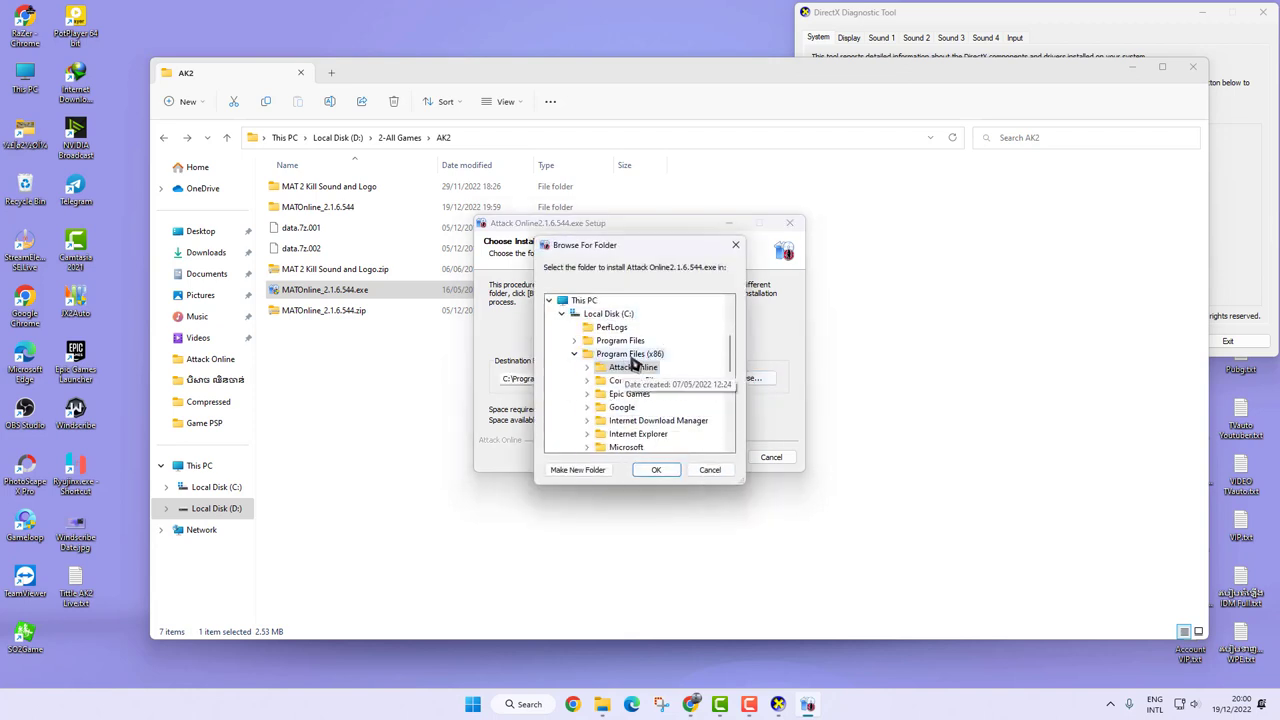
{"action": "left_click", "coordinate": [716, 469]}
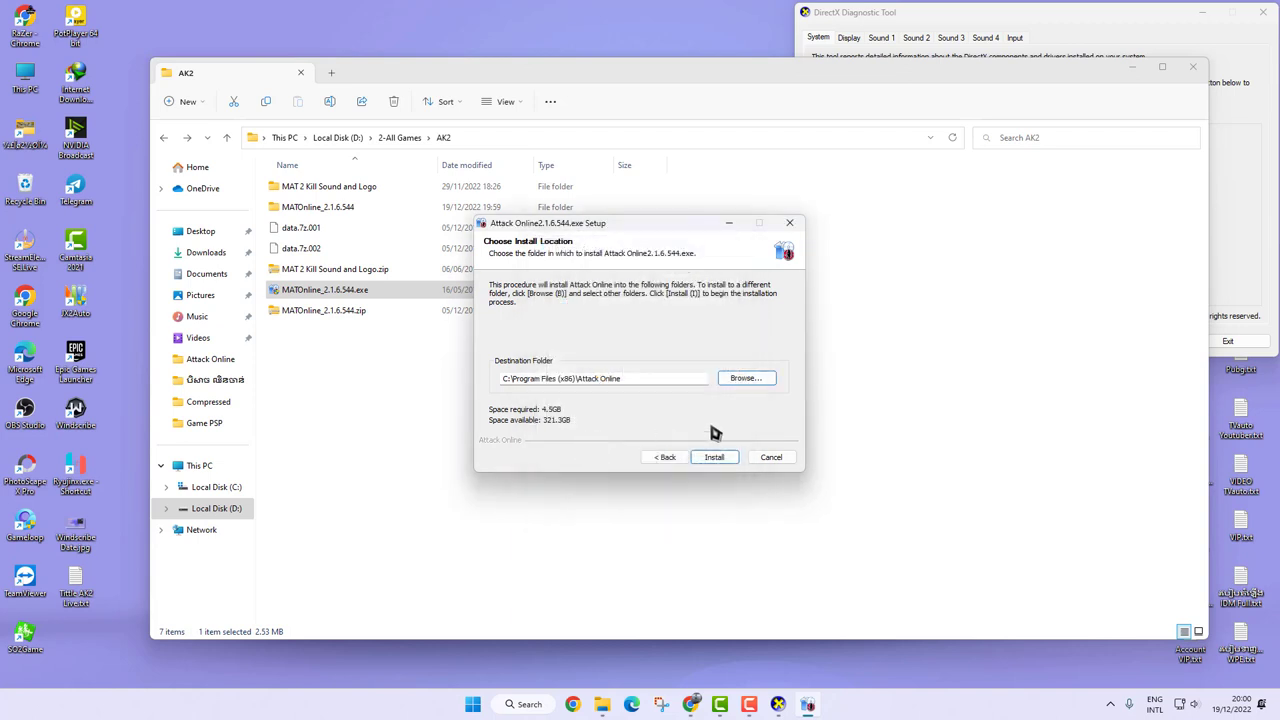
{"action": "left_click", "coordinate": [716, 457]}
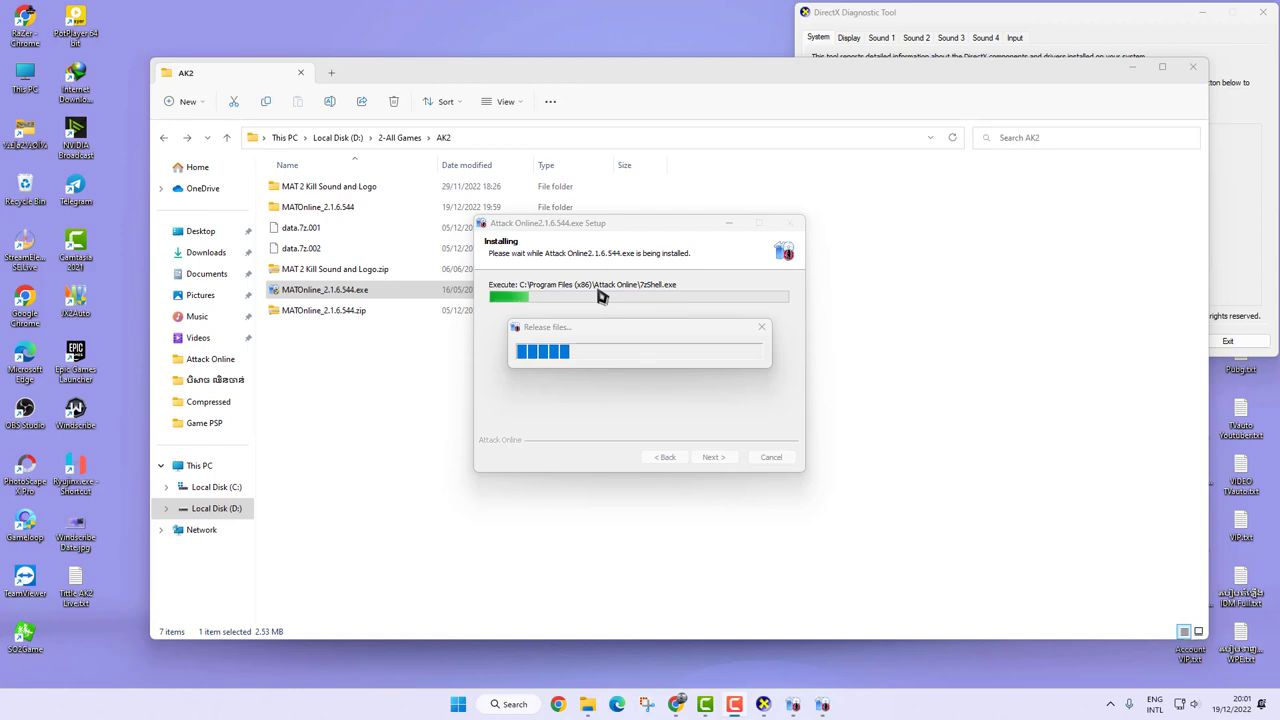
Step: View the contents of the Recycle Bin and close its window
{"action": "double_click", "coordinate": [25, 185]}
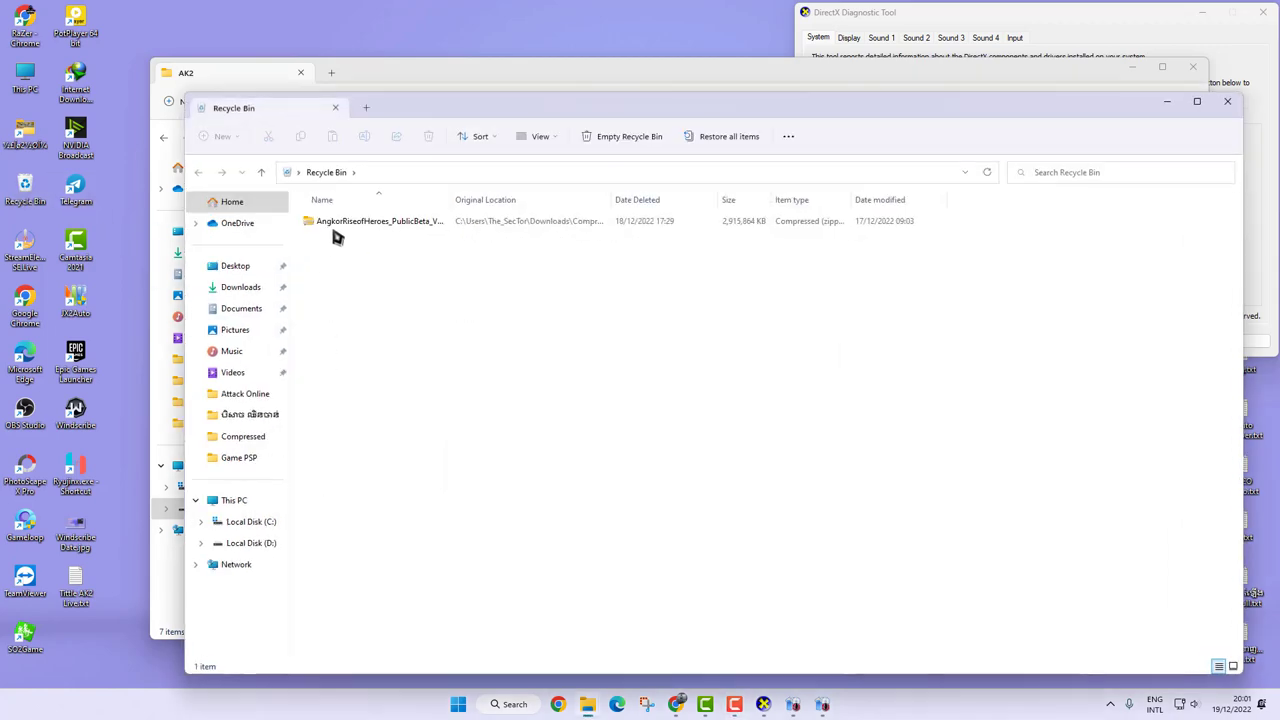
{"action": "left_click", "coordinate": [1232, 97]}
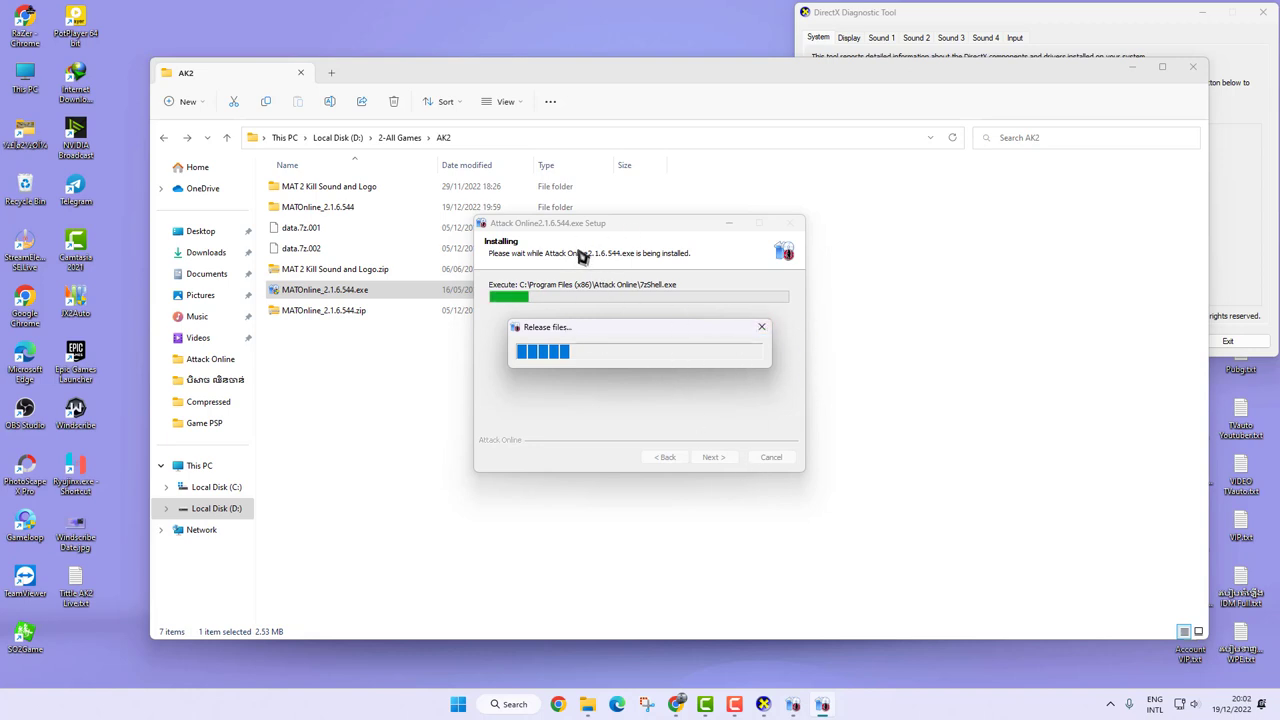
Step: Switch to MEGA in Chrome, inspect the Attack Online.rar upload in the full transfers list and minimize Chrome
{"action": "left_click", "coordinate": [678, 708]}
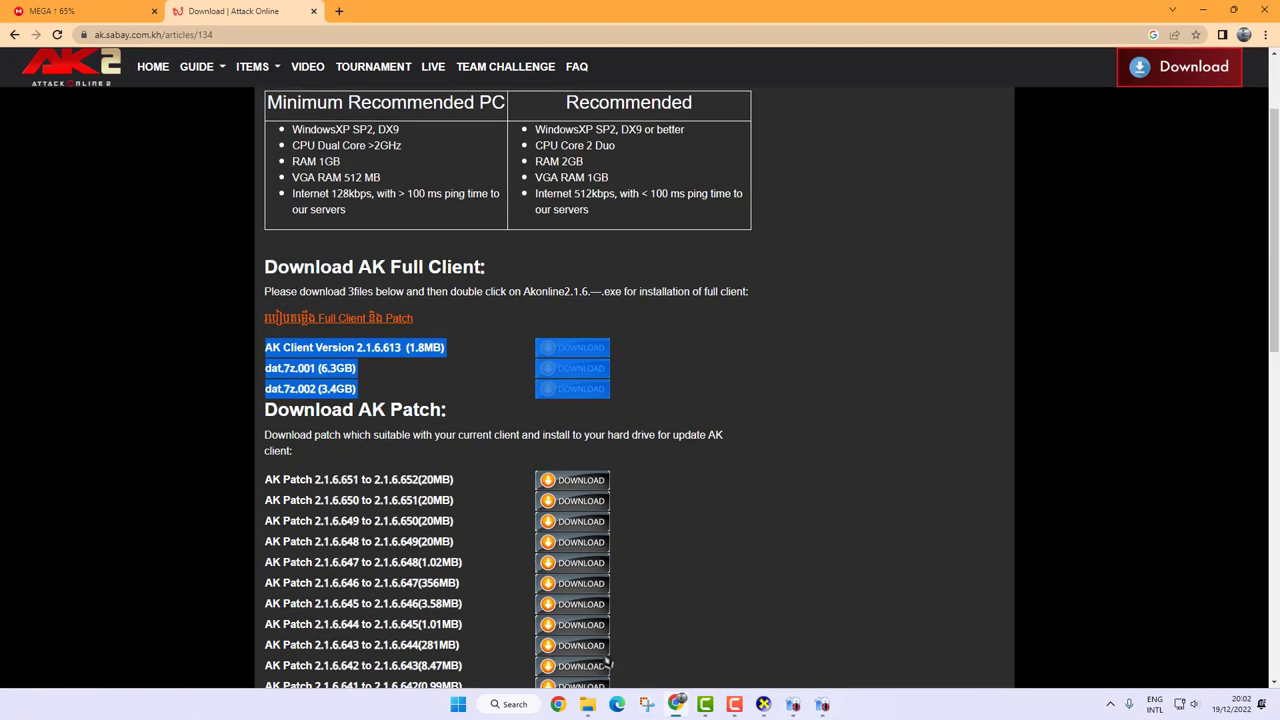
{"action": "left_click", "coordinate": [86, 11]}
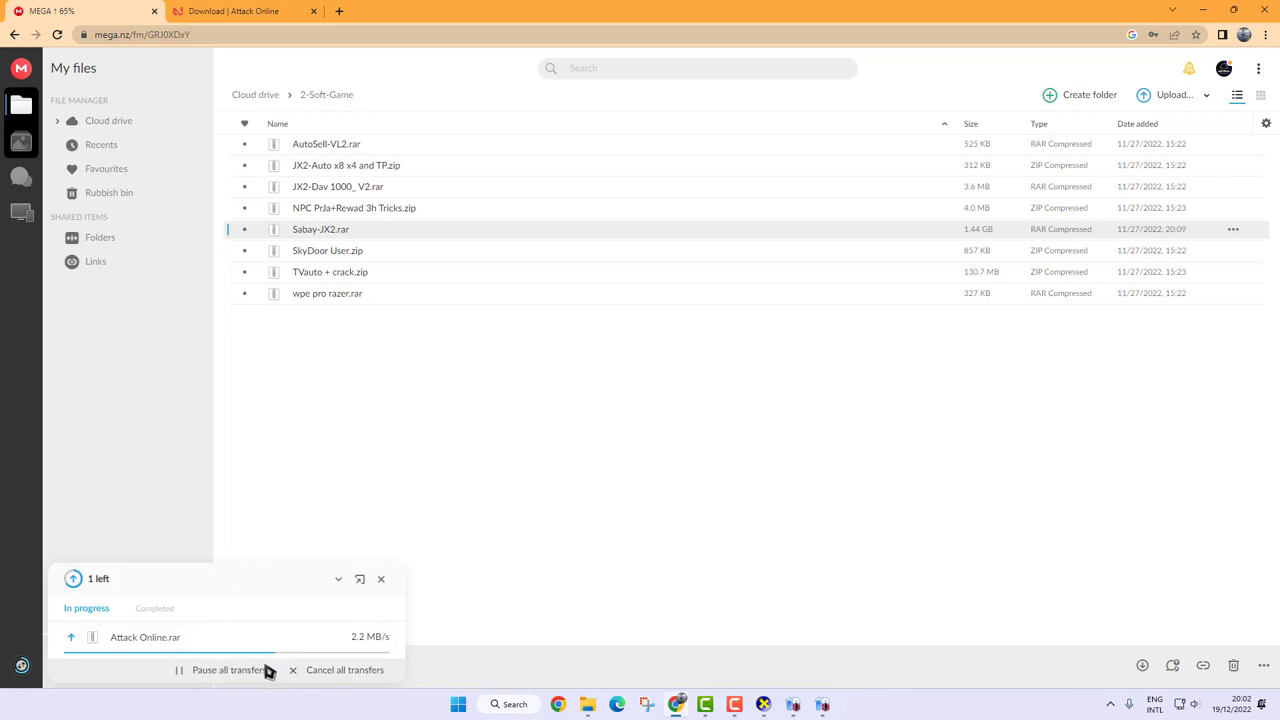
{"action": "left_click", "coordinate": [360, 579]}
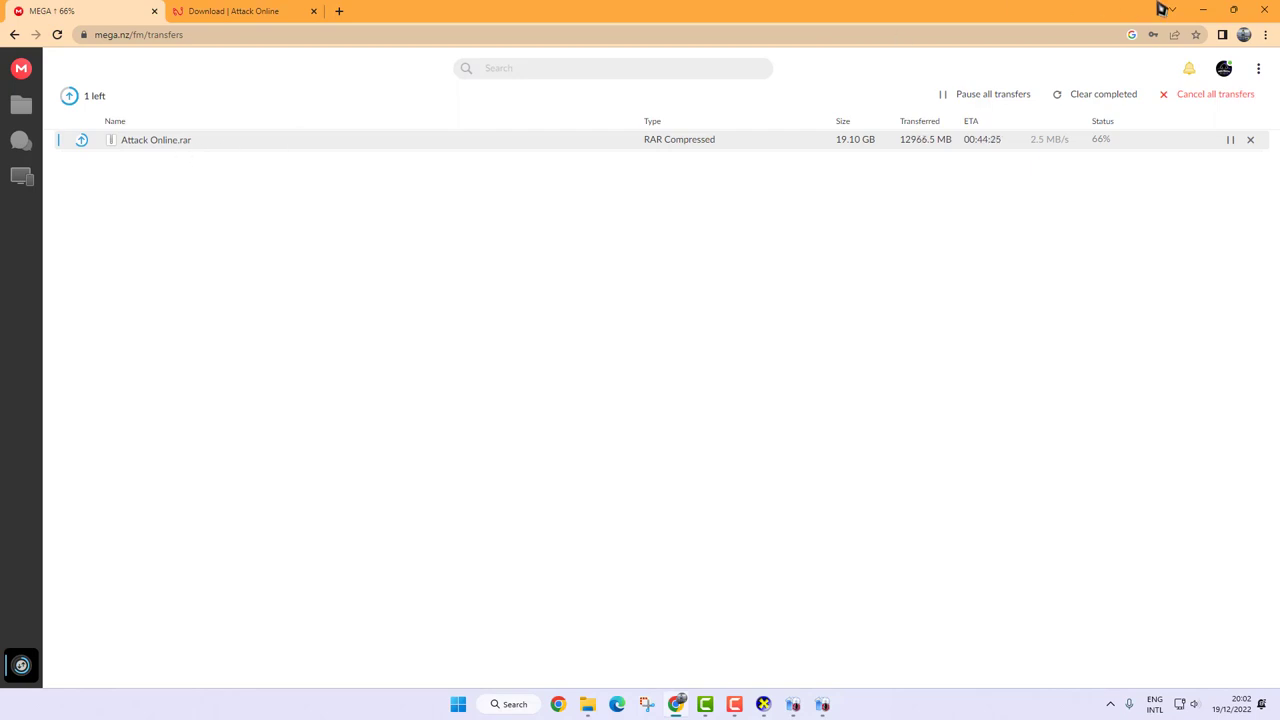
{"action": "left_click", "coordinate": [1203, 10]}
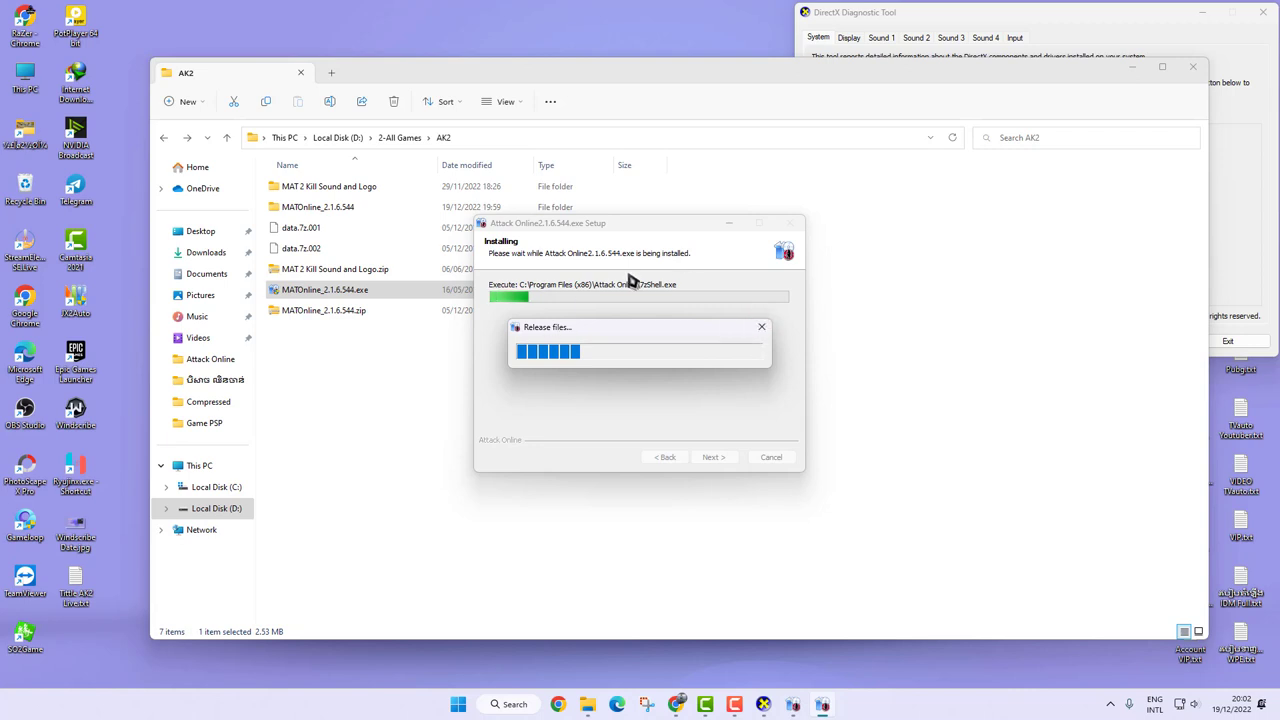
Step: In a new Chrome tab, search Google for "jx2 download" and open the Download JX2 page on jx.sabay.com.kh
{"action": "left_click", "coordinate": [677, 704]}
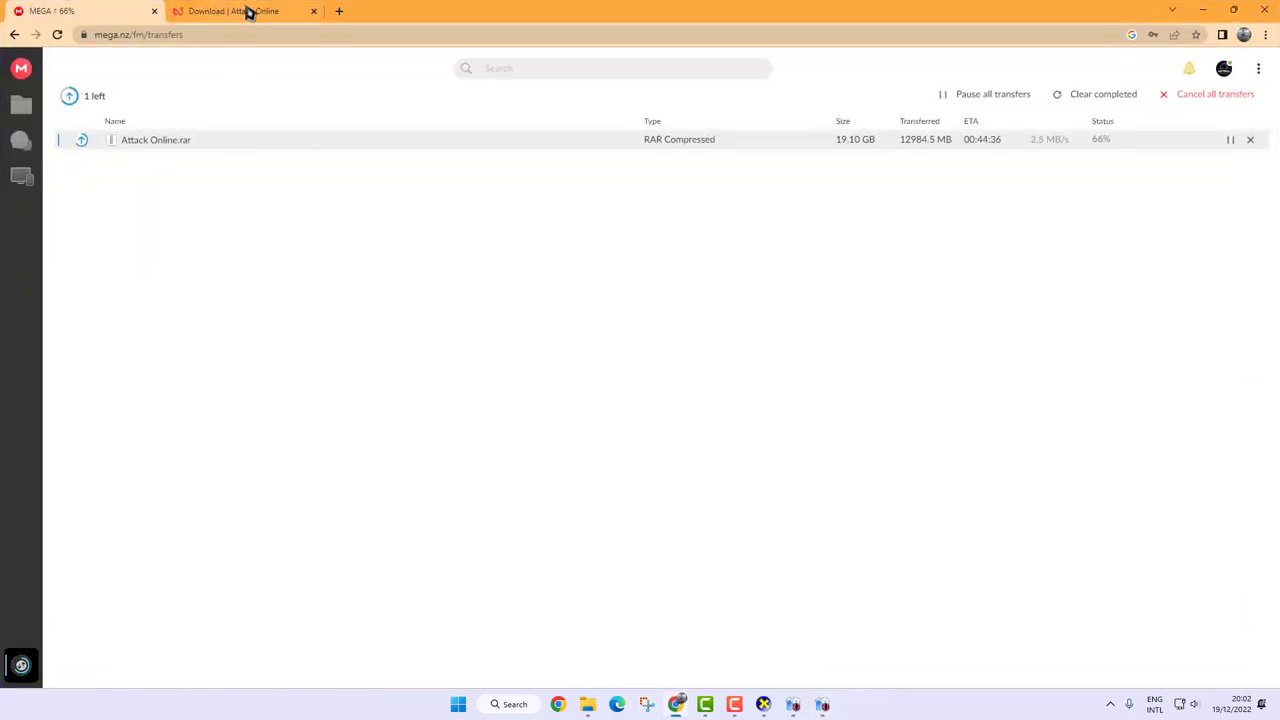
{"action": "left_click", "coordinate": [341, 11]}
{"action": "left_click", "coordinate": [690, 262]}
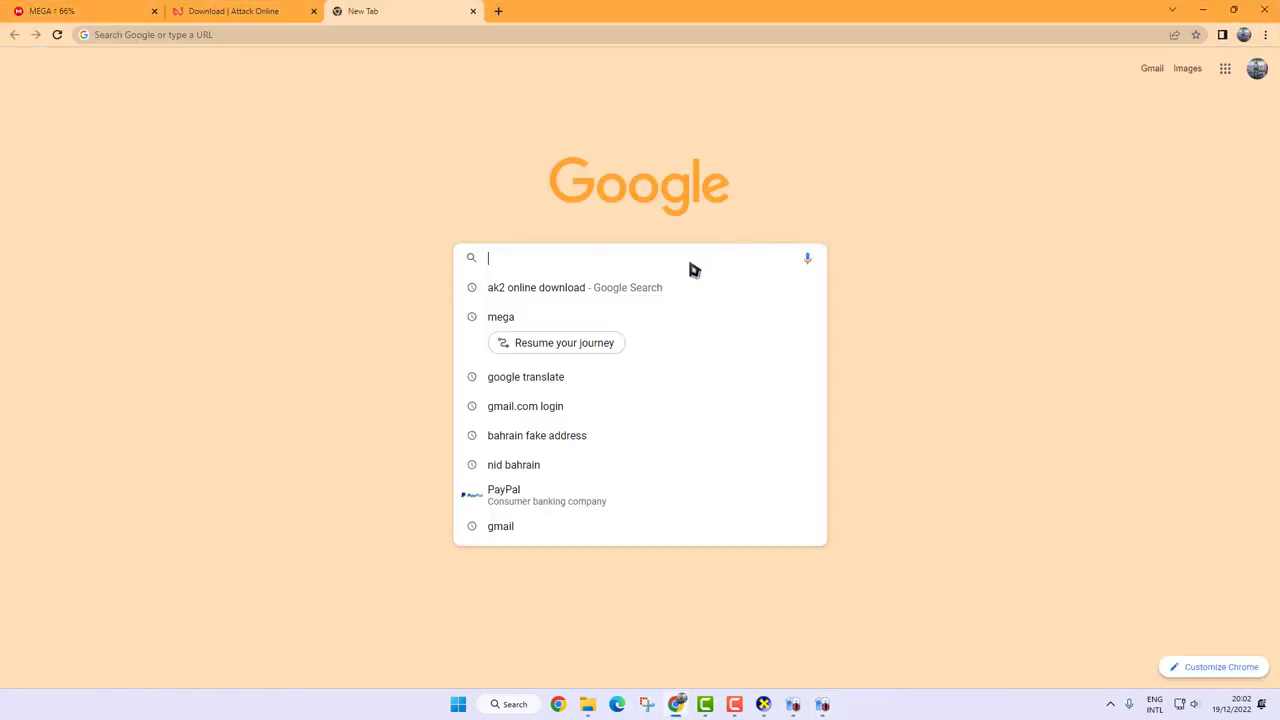
{"action": "type", "text": "j"}
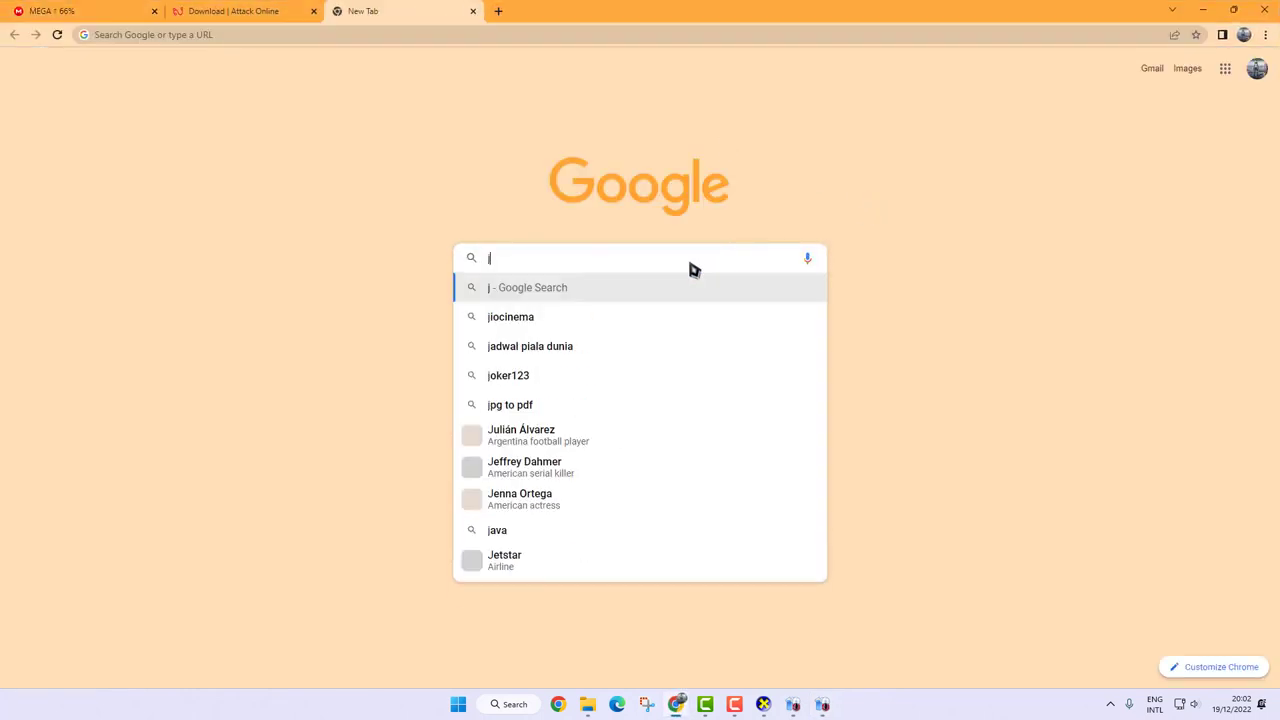
{"action": "type", "text": "x2 do"}
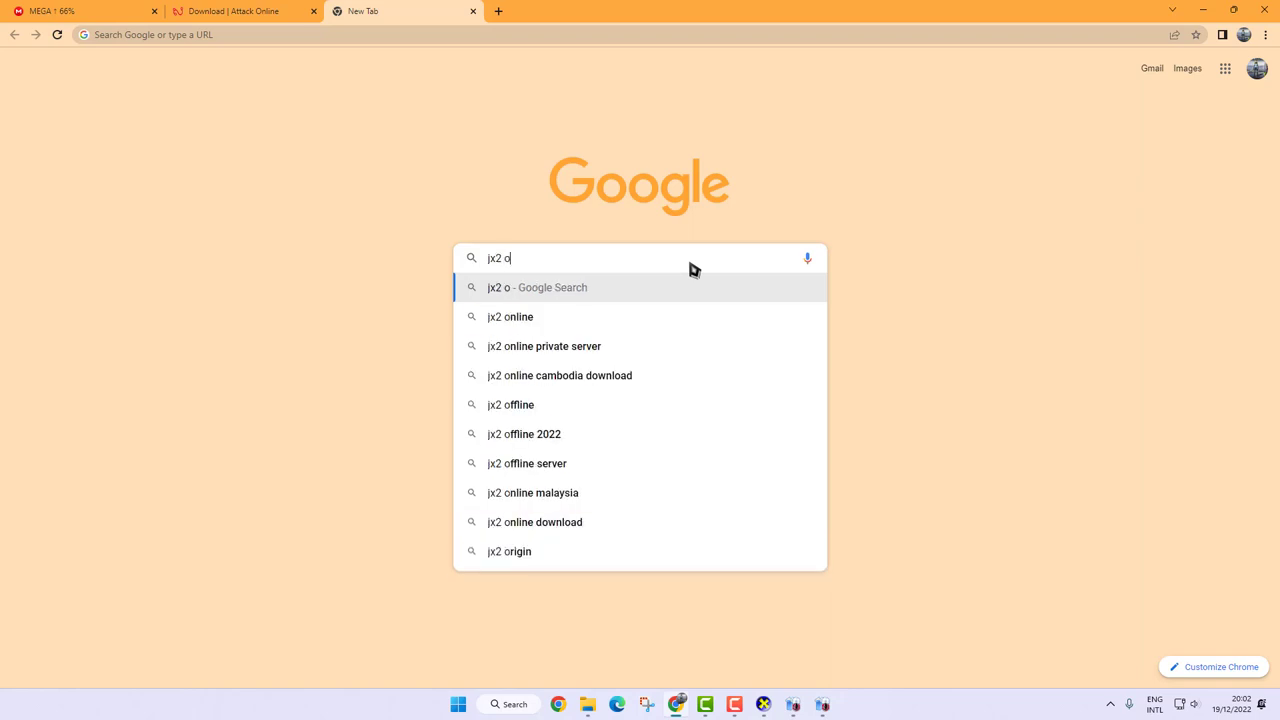
{"action": "key", "text": "BackSpace"}
{"action": "key", "text": "BackSpace"}
{"action": "left_click", "coordinate": [597, 318]}
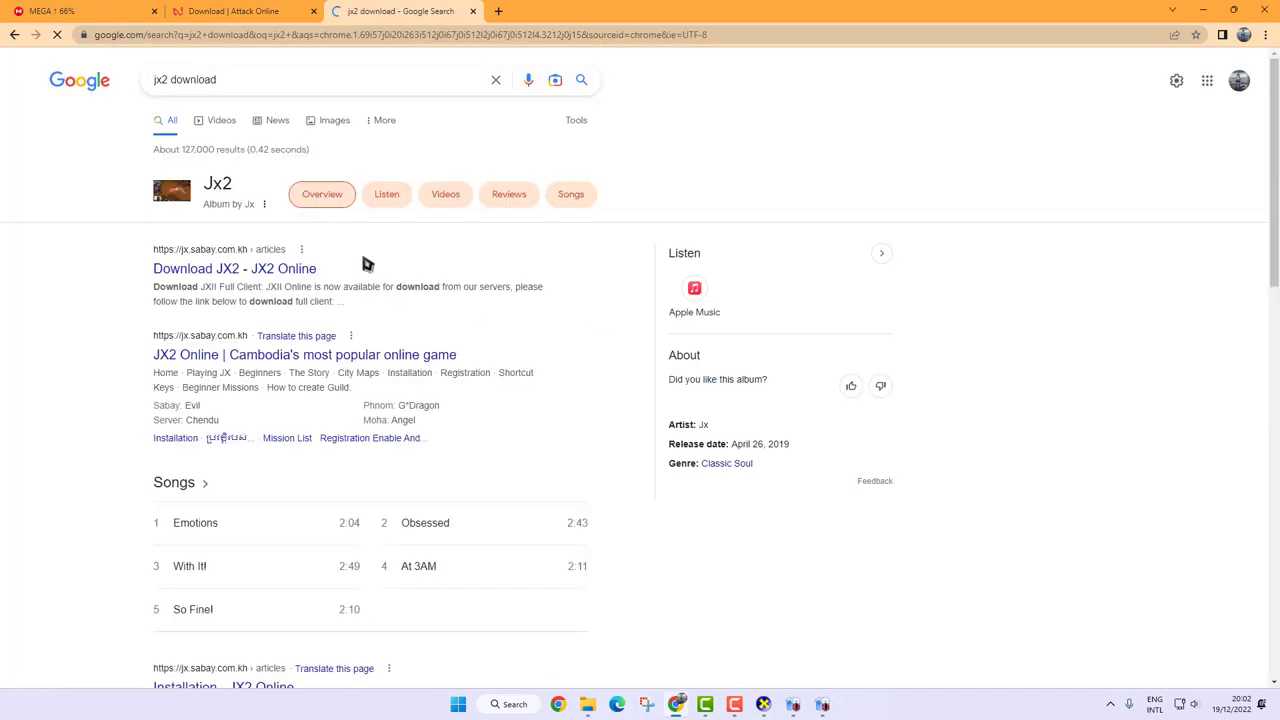
{"action": "left_click", "coordinate": [257, 272]}
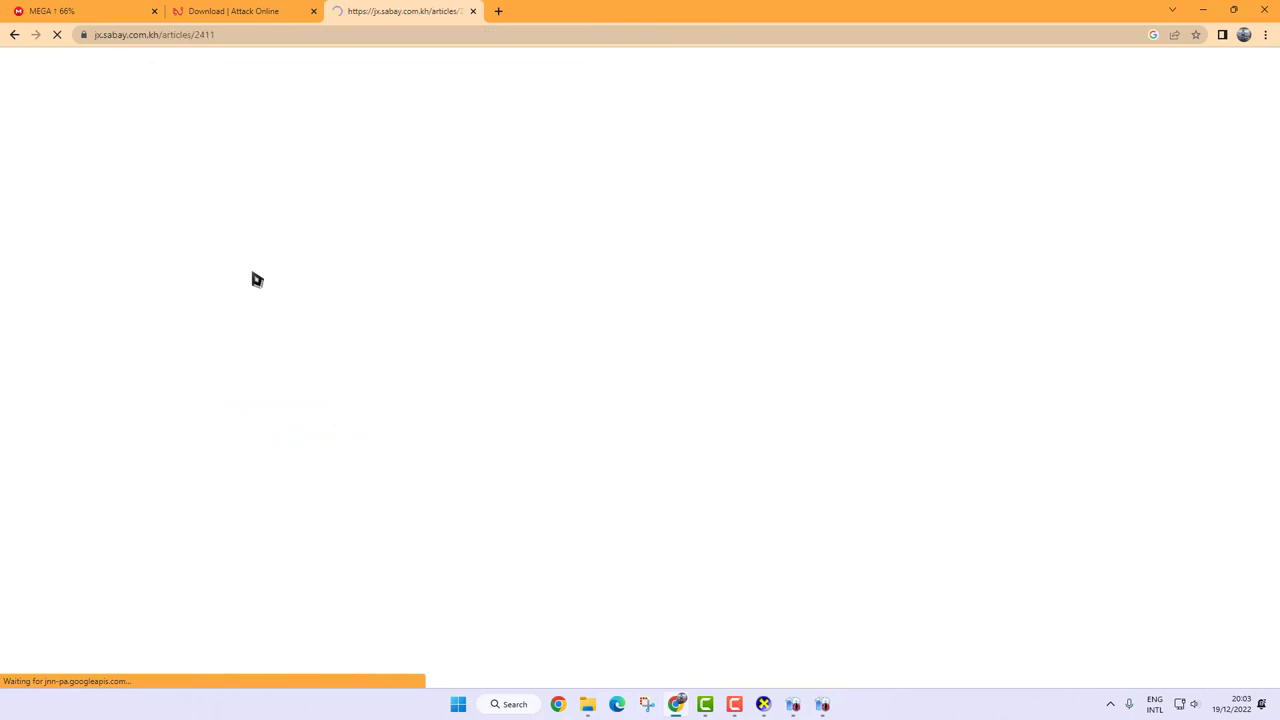
Step: Read the minimum and recommended computer specs for JX2, highlighting the requirements table on the download page
{"action": "scroll", "coordinate": [450, 275], "scroll_direction": "down", "scroll_amount": 4}
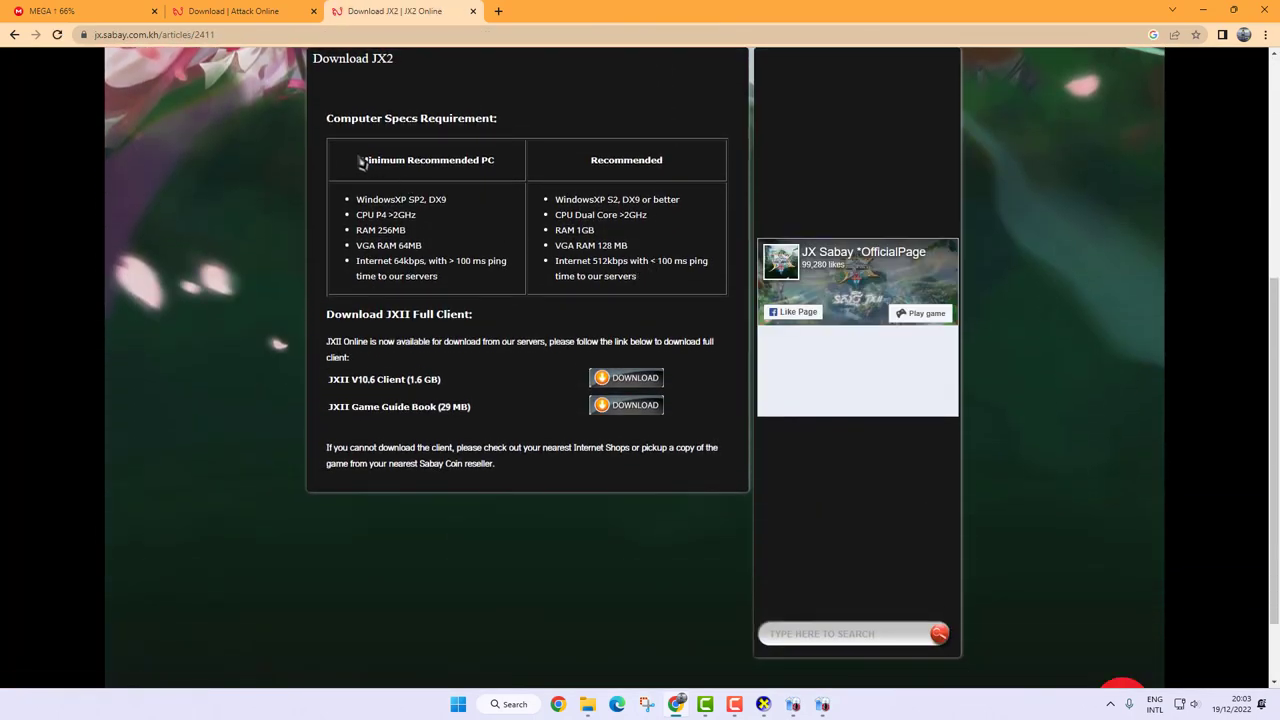
{"action": "left_click_drag", "start_coordinate": [342, 161], "coordinate": [690, 286]}
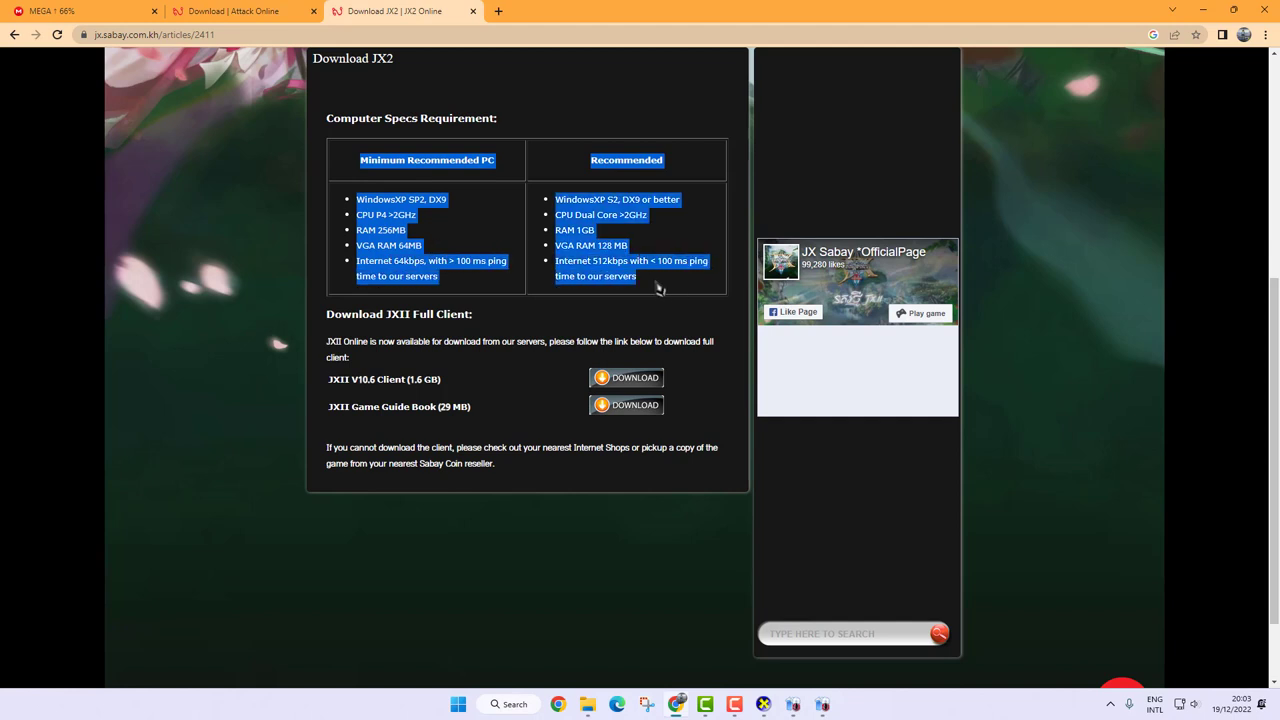
{"action": "left_click", "coordinate": [659, 288]}
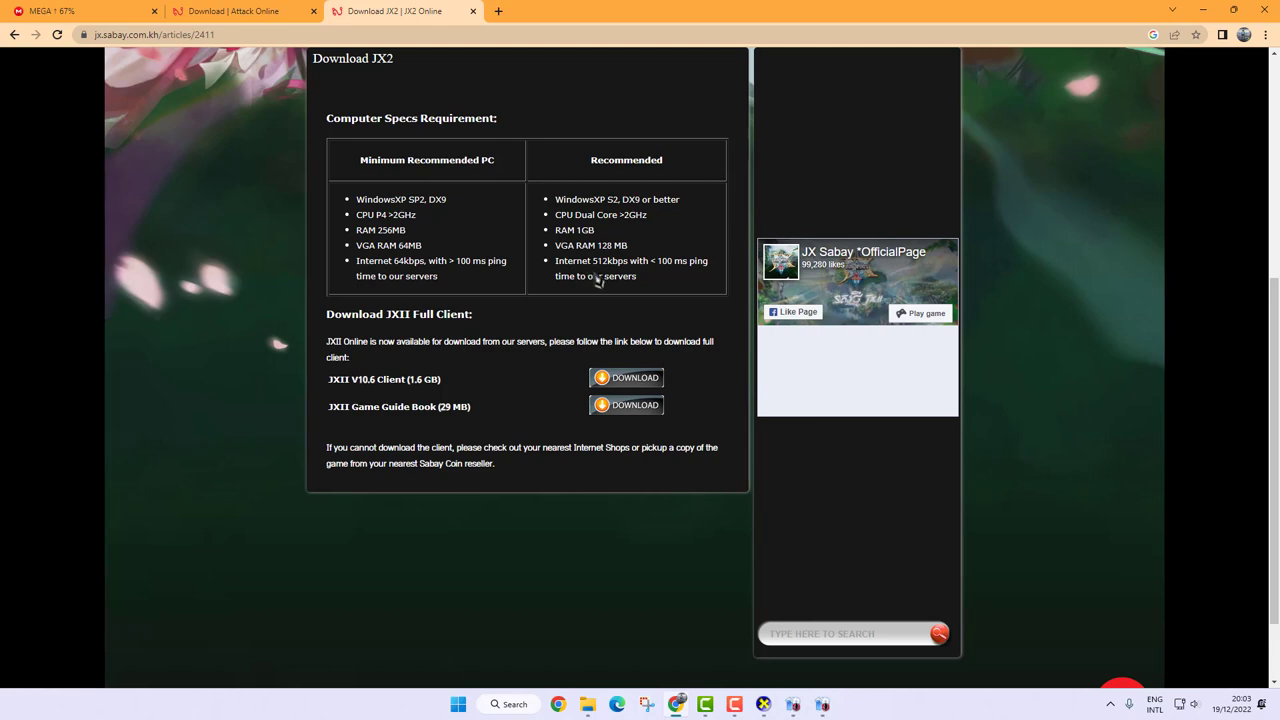
{"action": "scroll", "coordinate": [597, 283], "scroll_direction": "up", "scroll_amount": 3}
{"action": "scroll", "coordinate": [600, 290], "scroll_direction": "down", "scroll_amount": 2}
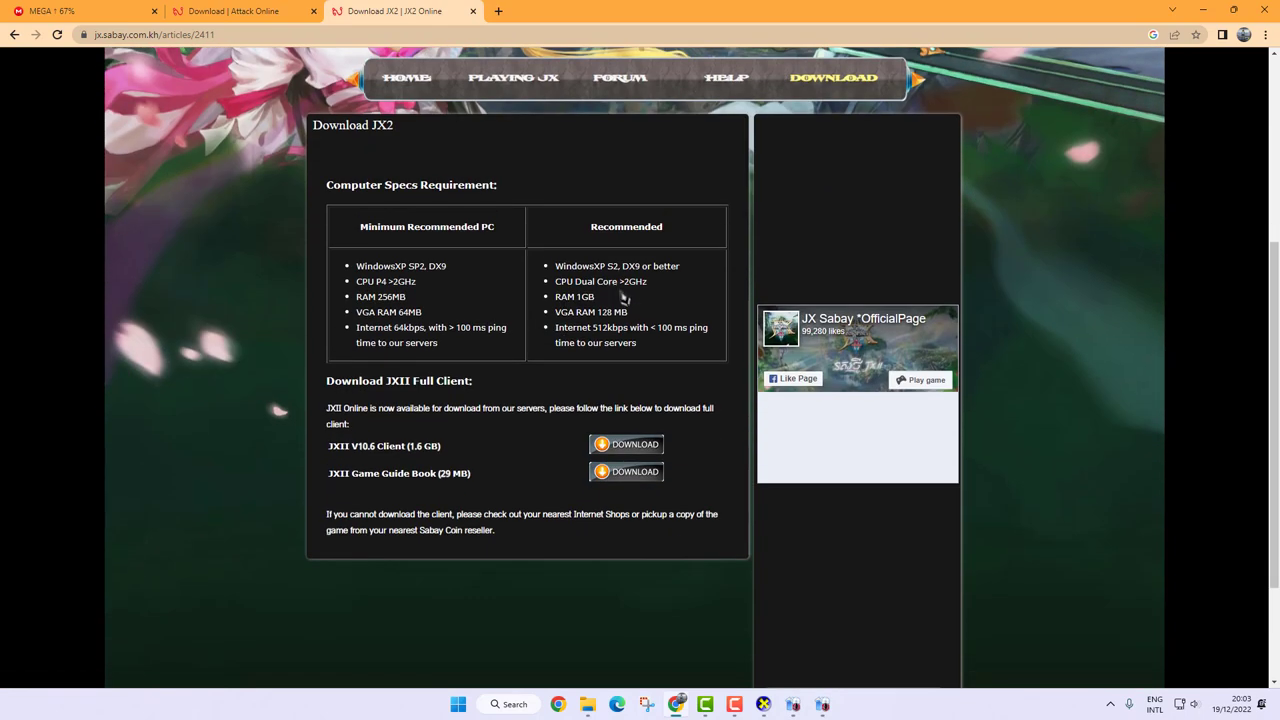
{"action": "left_click_drag", "start_coordinate": [345, 245], "coordinate": [665, 345]}
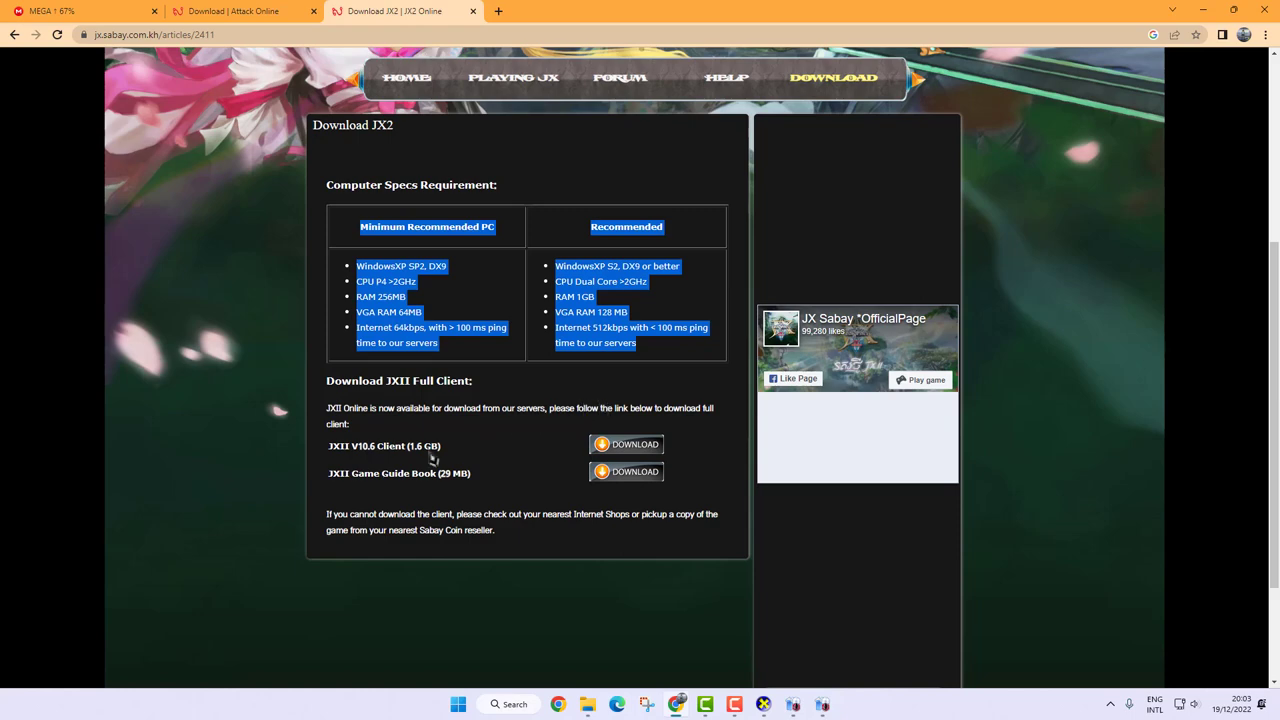
Step: Start downloading the JXII V10.6 client zip, pause the transfer and close its progress window
{"action": "left_click", "coordinate": [335, 448]}
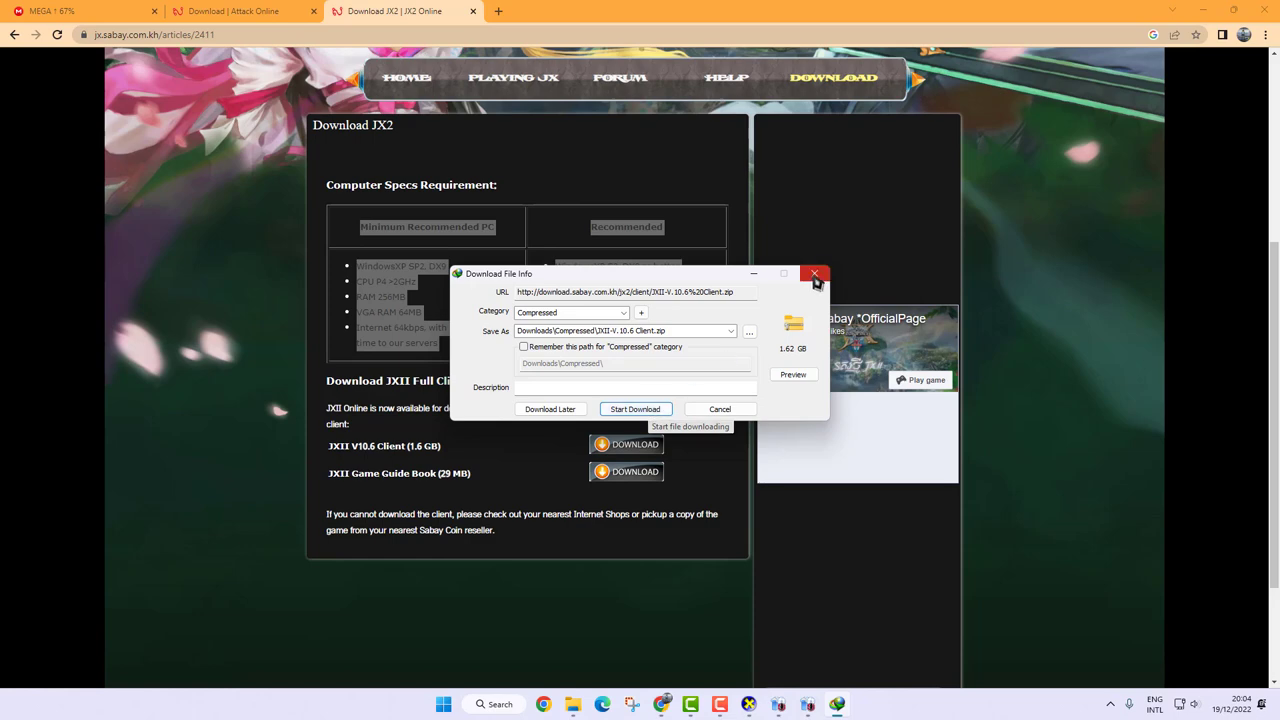
{"action": "left_click", "coordinate": [648, 410]}
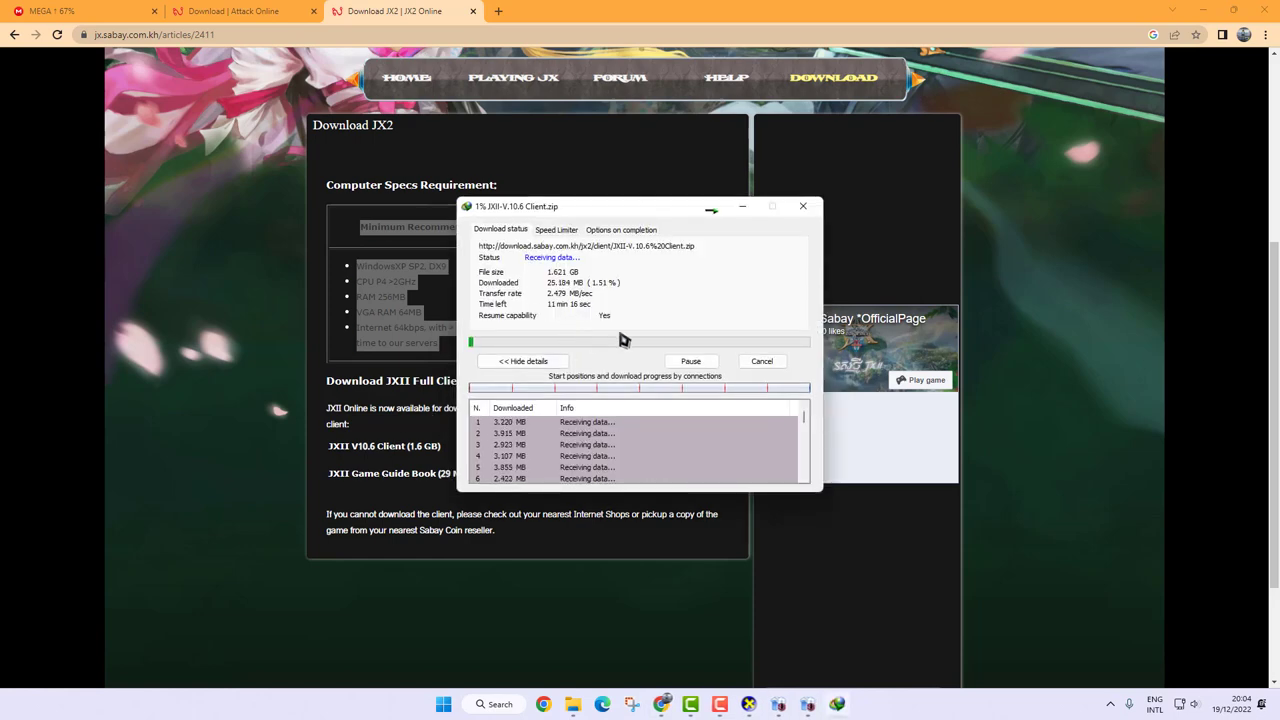
{"action": "left_click", "coordinate": [691, 361]}
{"action": "left_click", "coordinate": [803, 206]}
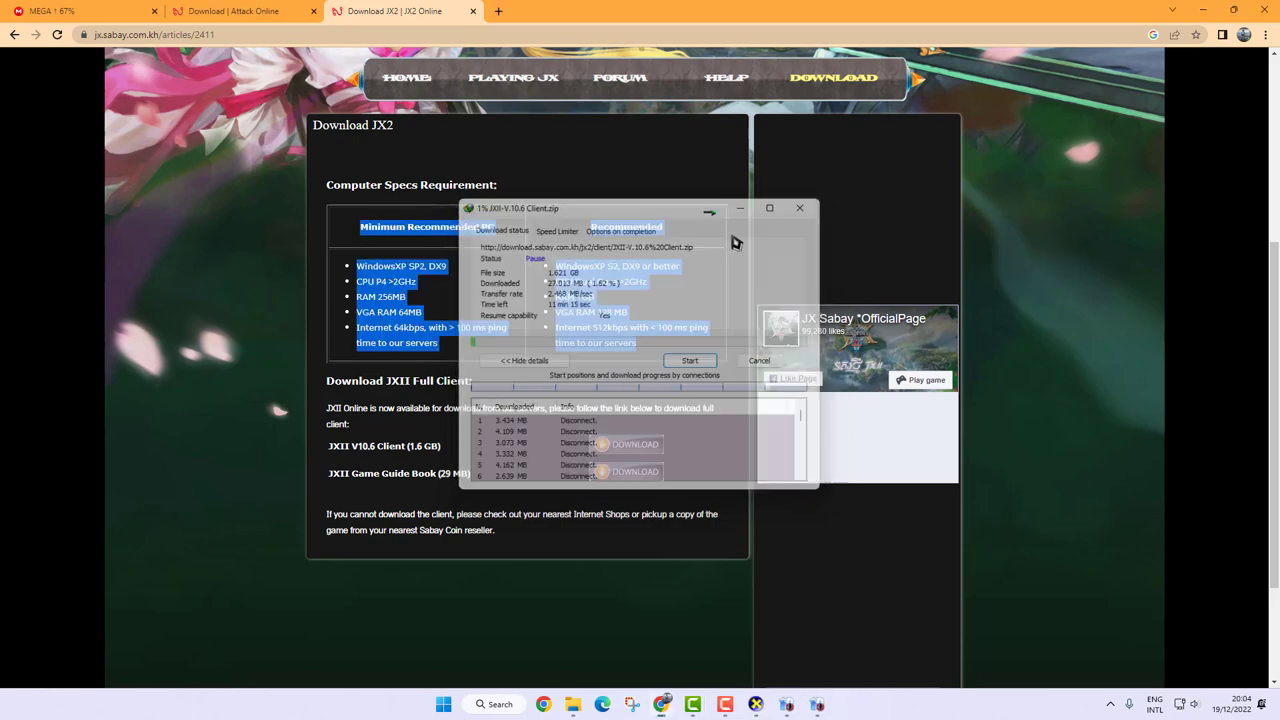
Step: Switch to File Explorer, open the 8-PC Game folder on drive D: and check which actions are available for Sabay-JX2.rar
{"action": "left_click", "coordinate": [587, 704]}
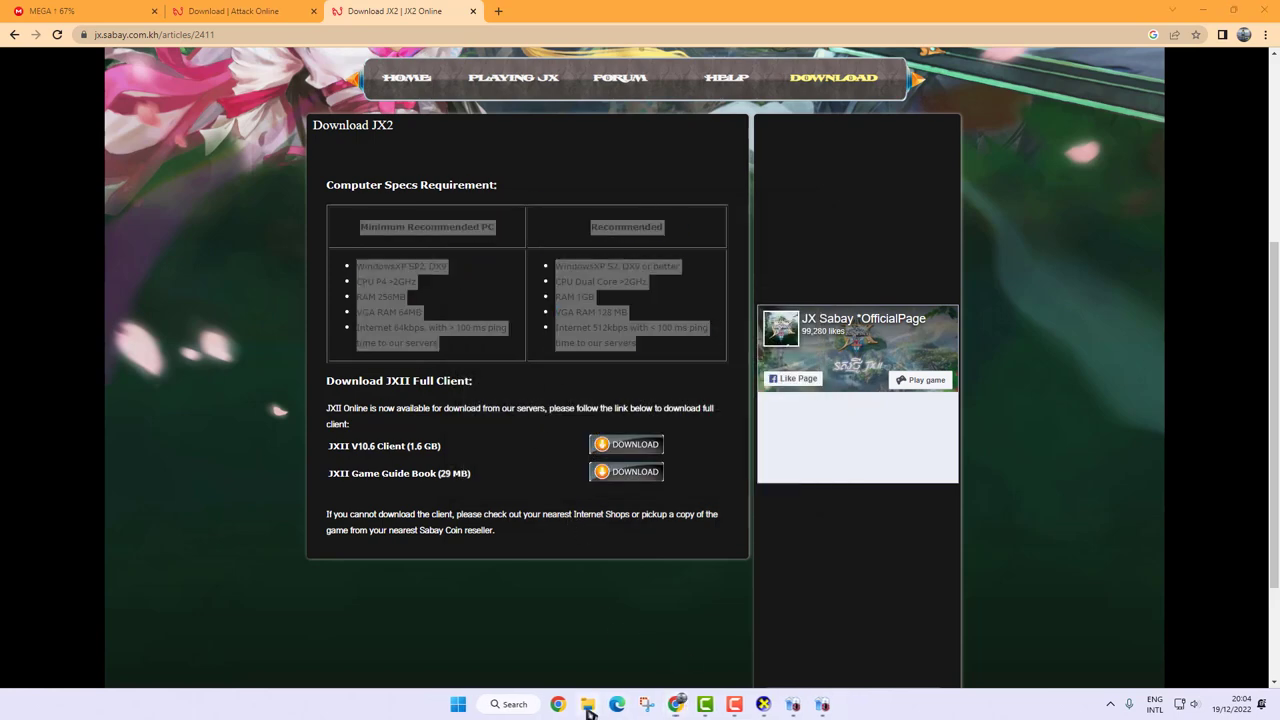
{"action": "left_click", "coordinate": [164, 137]}
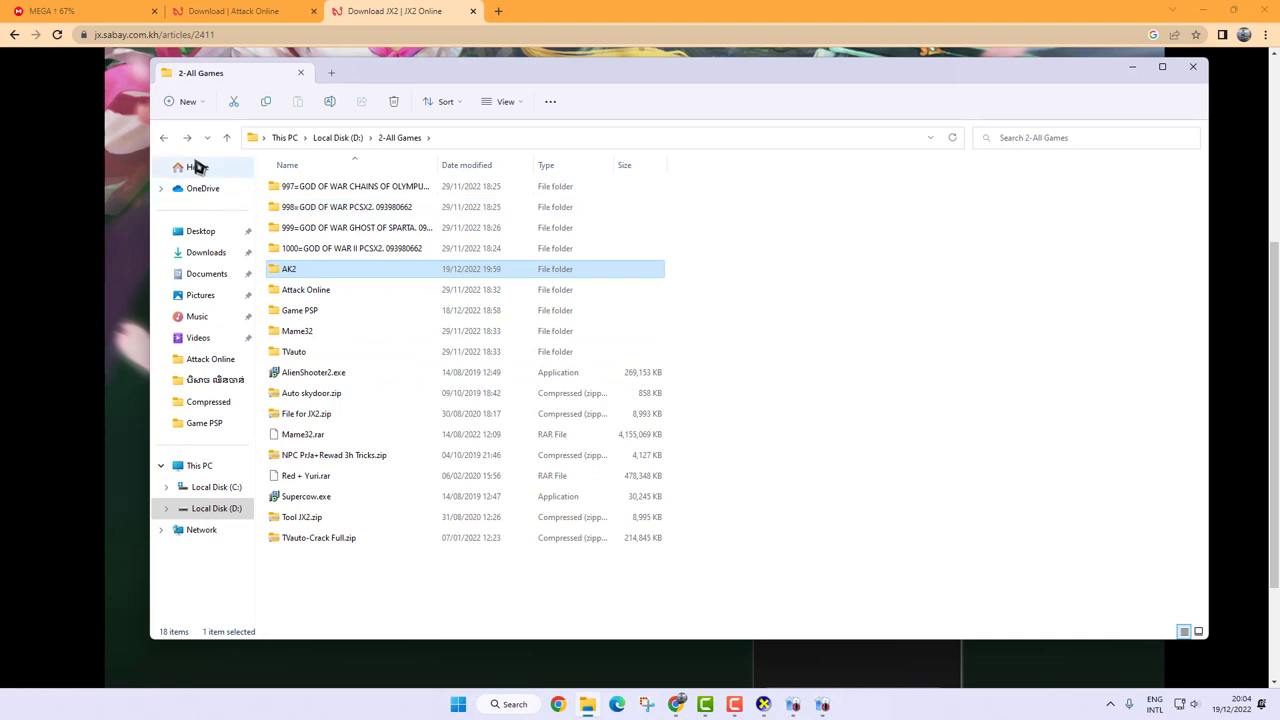
{"action": "left_click", "coordinate": [163, 137]}
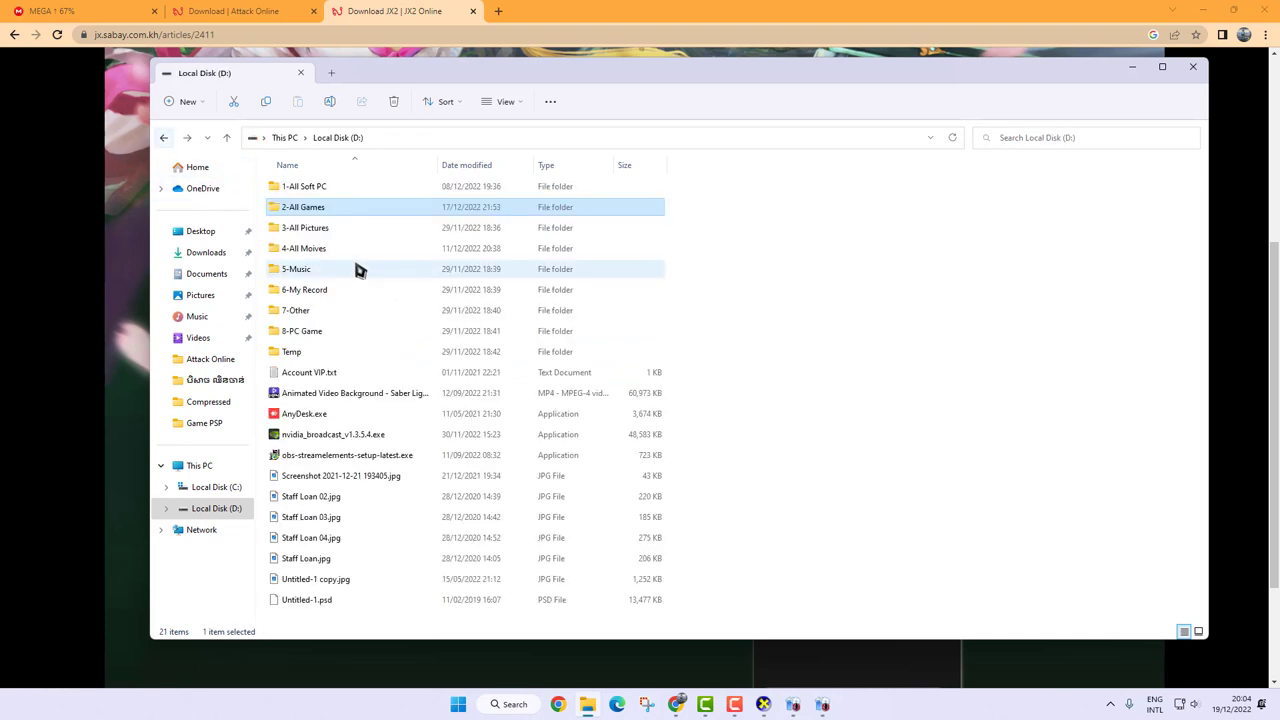
{"action": "double_click", "coordinate": [322, 333]}
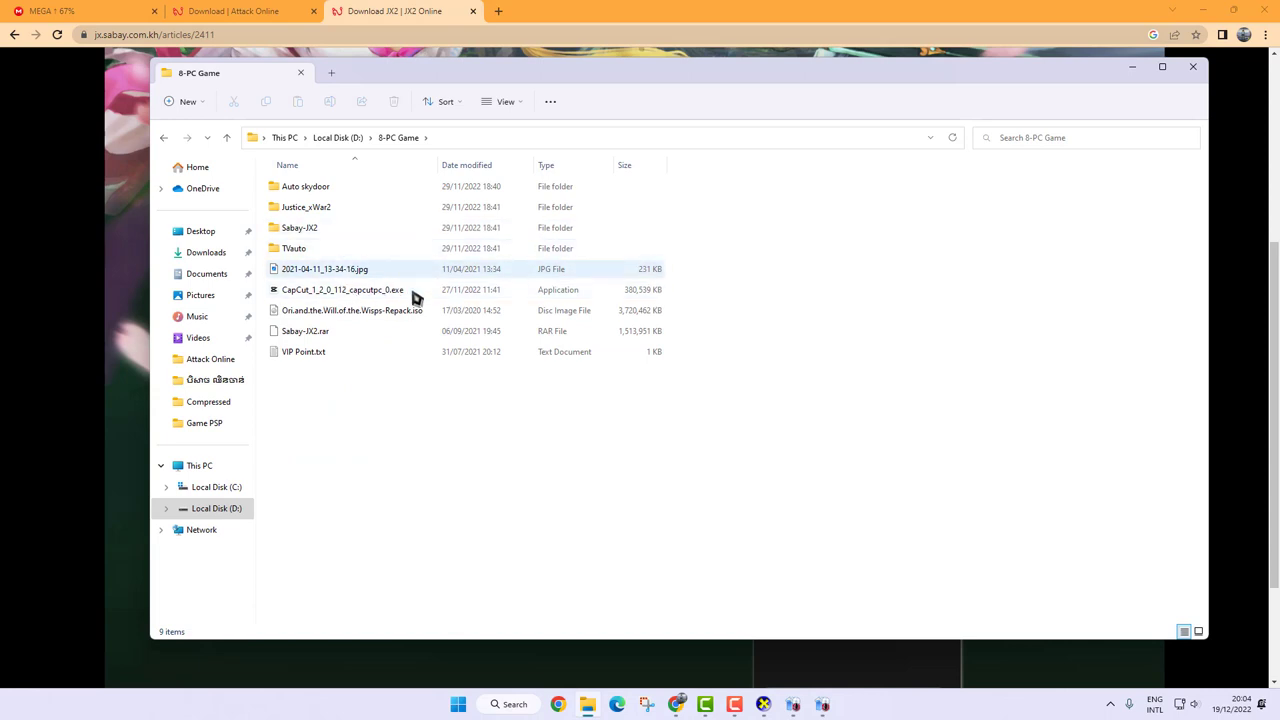
{"action": "left_click", "coordinate": [310, 334]}
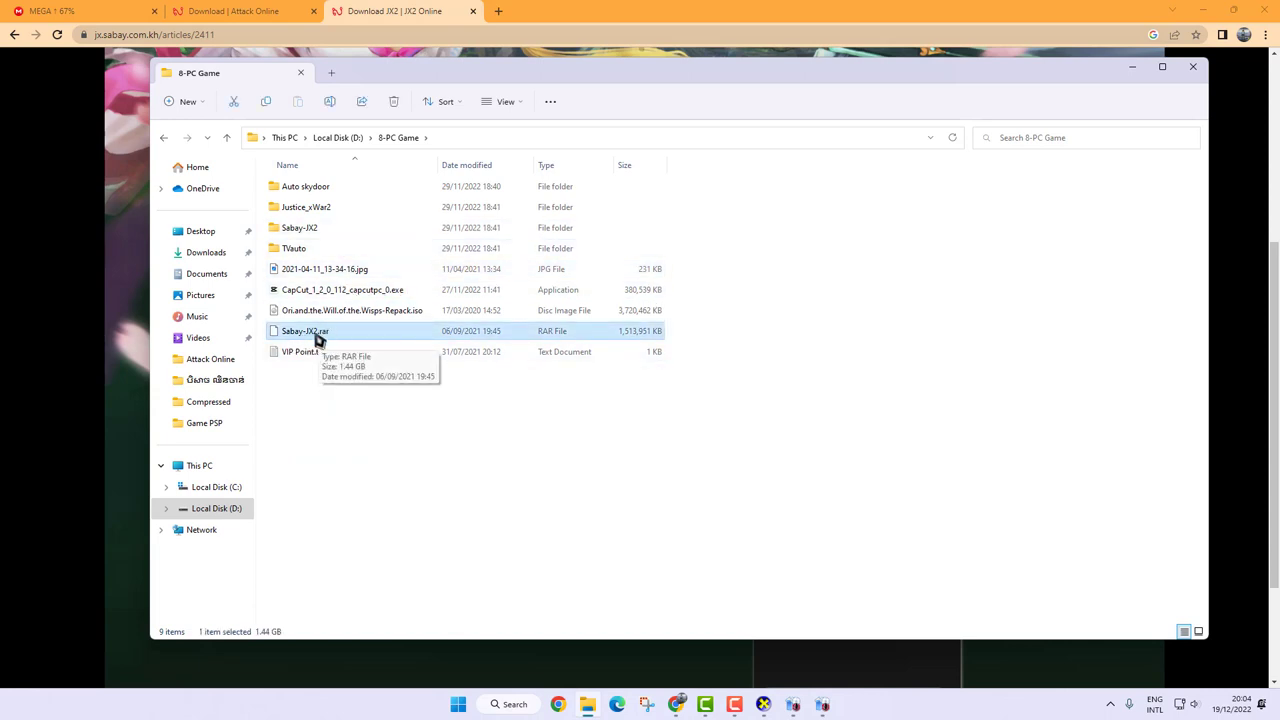
{"action": "right_click", "coordinate": [318, 340]}
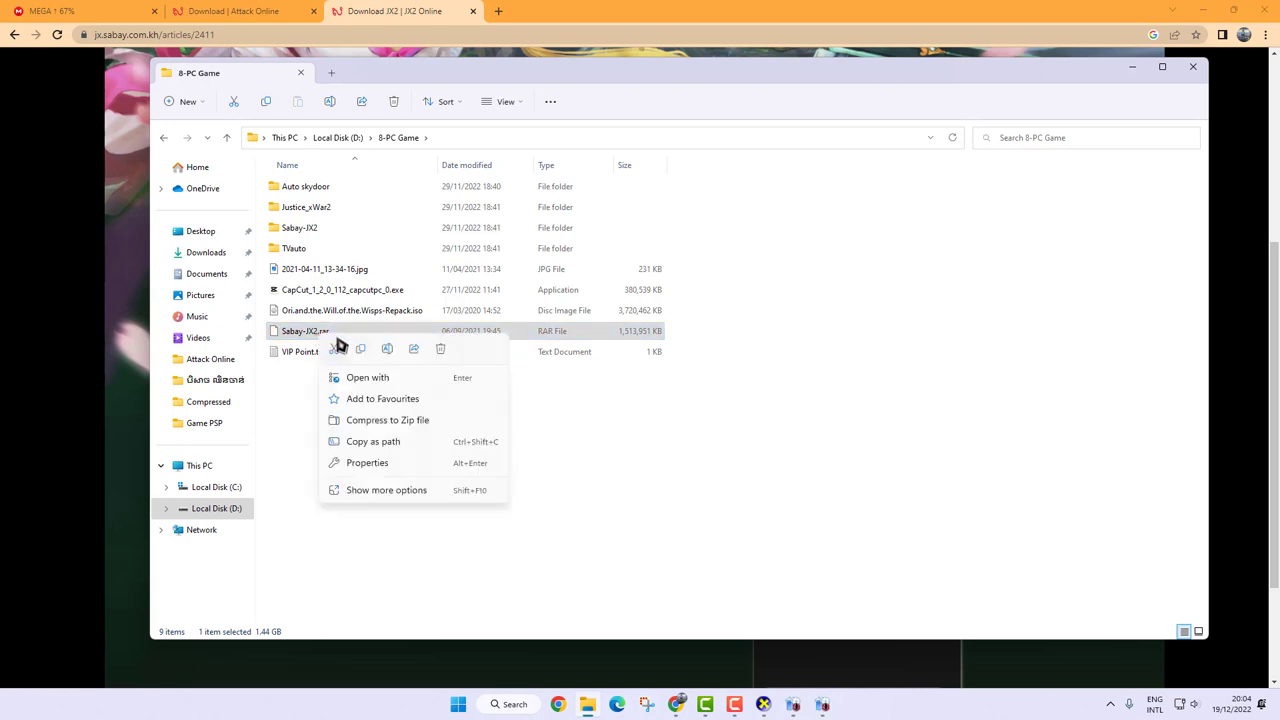
{"action": "left_click", "coordinate": [297, 417]}
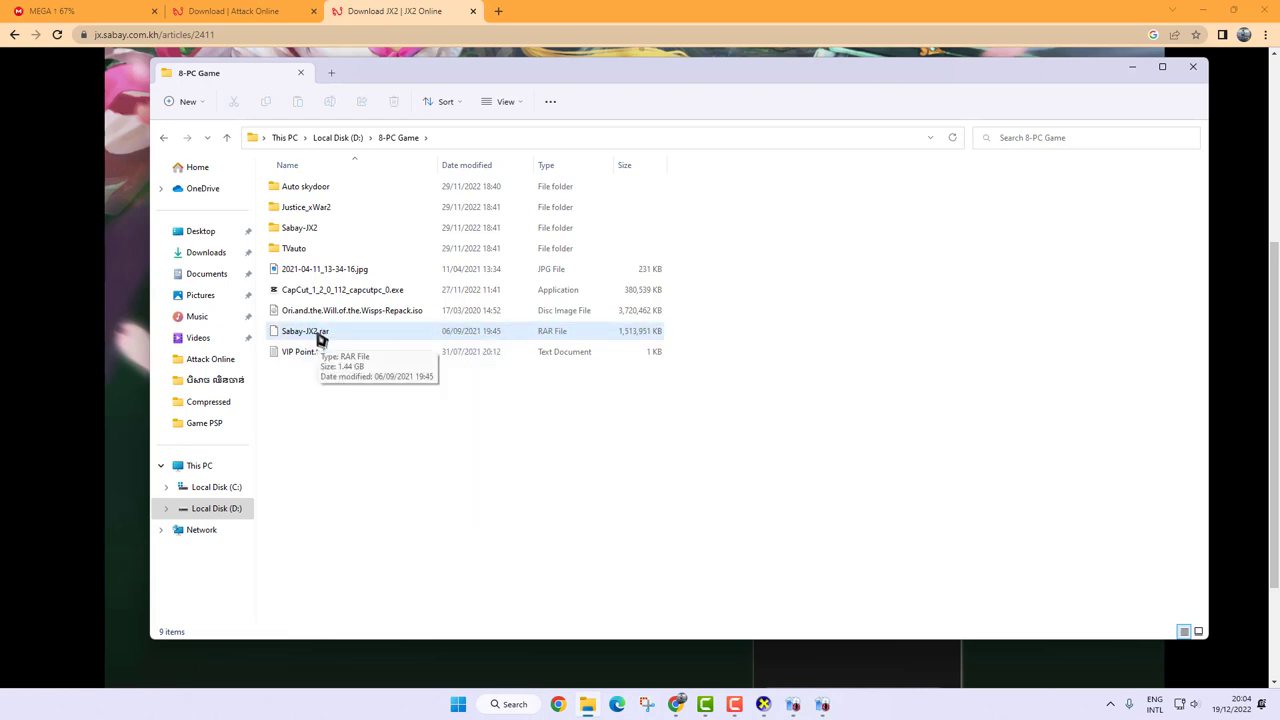
Step: In a new Chrome tab, search Google for "winrar download" and download WinRAR 6.11 64 bit from win-rar.com
{"action": "left_click", "coordinate": [498, 12]}
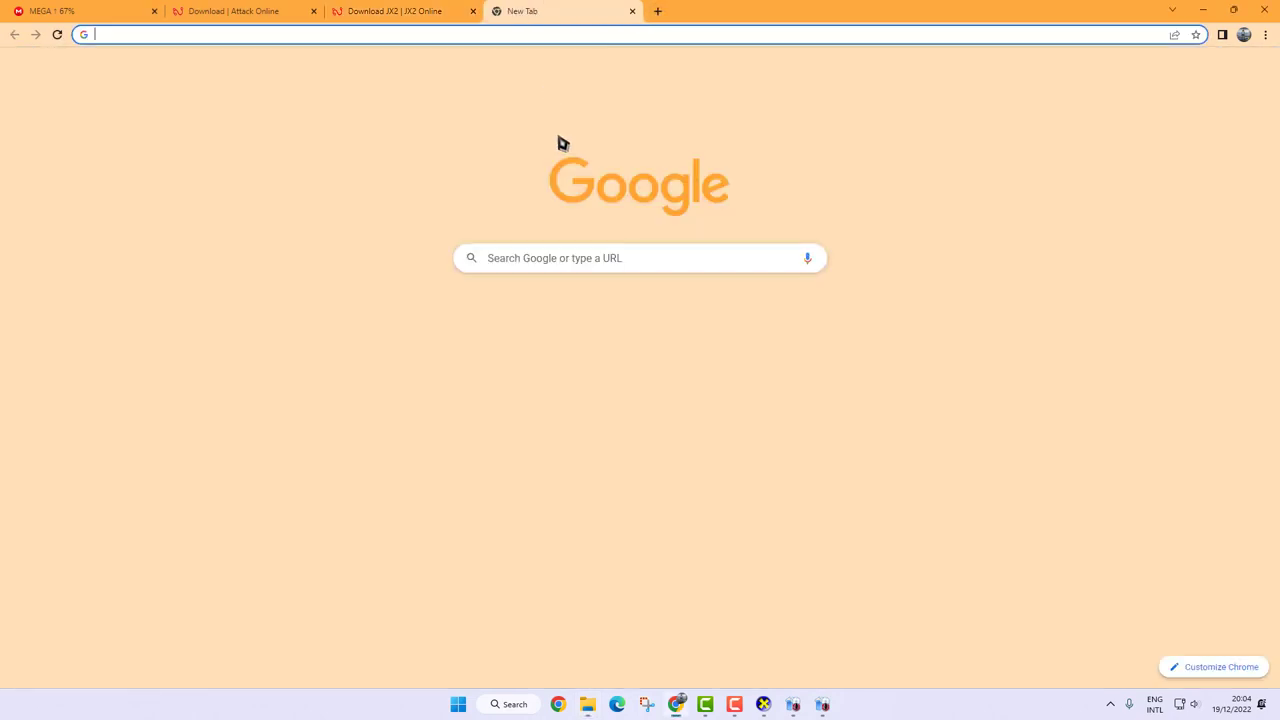
{"action": "left_click", "coordinate": [520, 258]}
{"action": "type", "text": "win"}
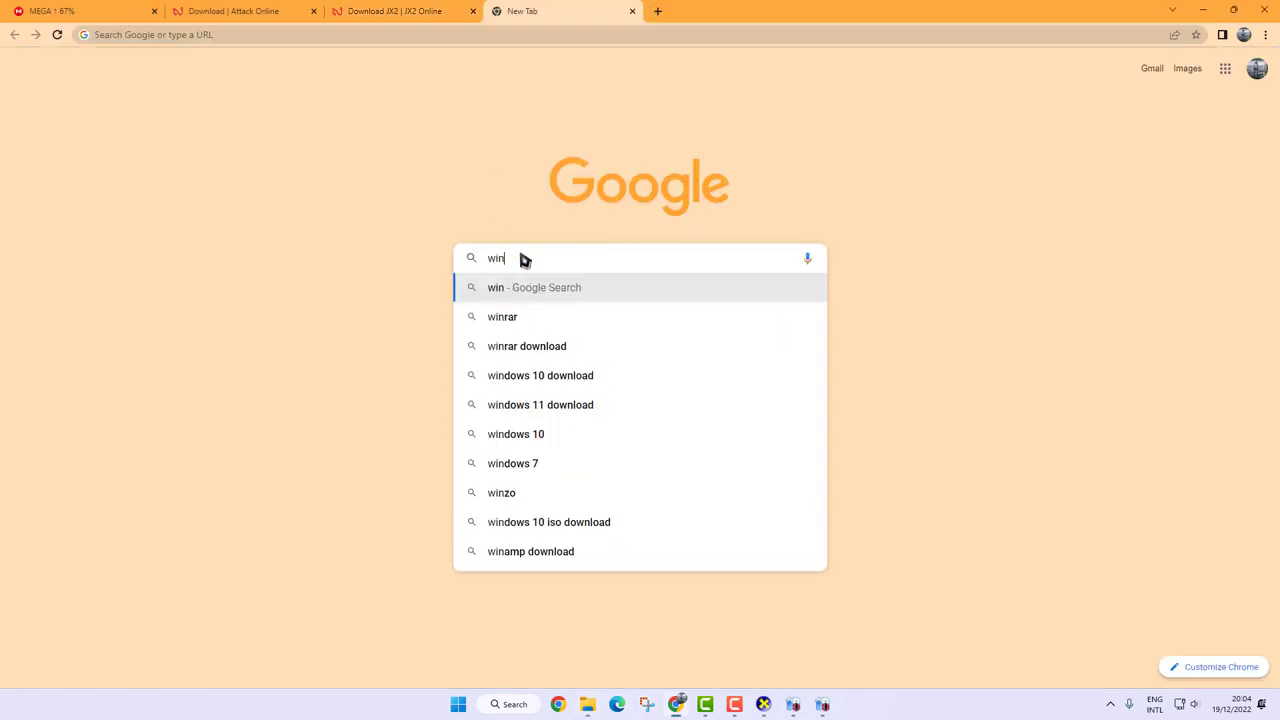
{"action": "type", "text": "rar"}
{"action": "key", "text": "Return"}
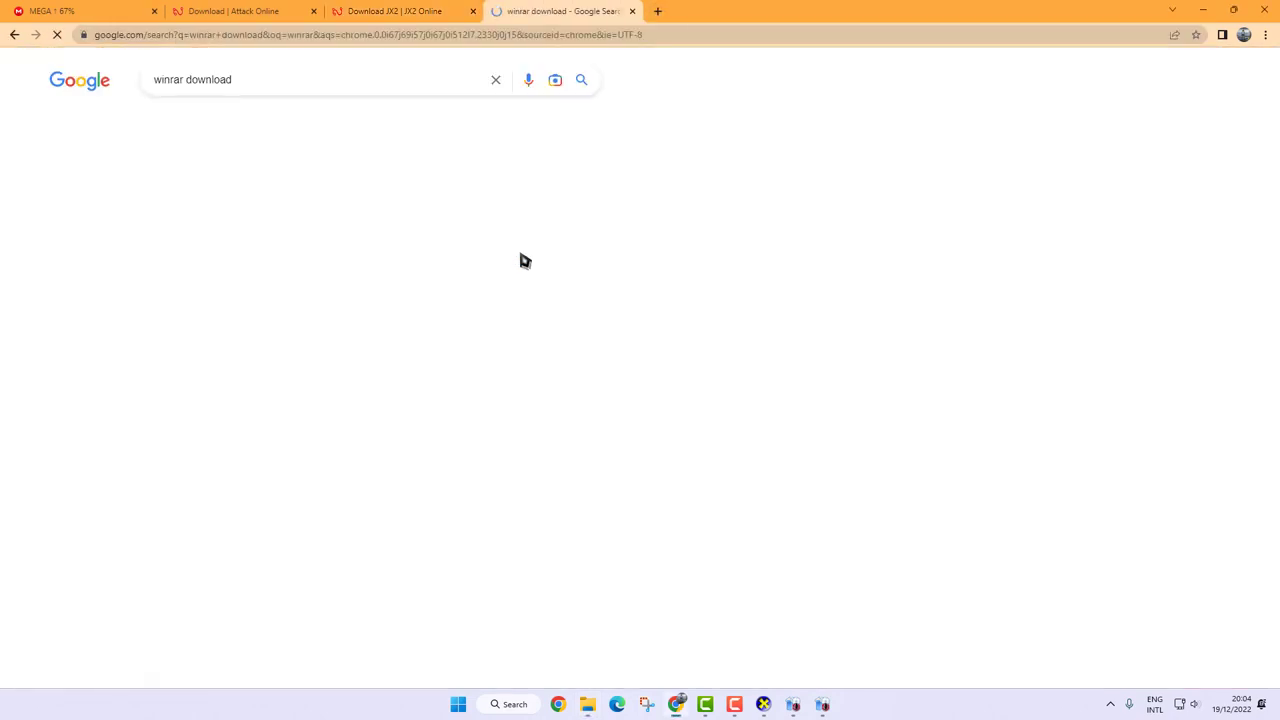
{"action": "left_click", "coordinate": [289, 196]}
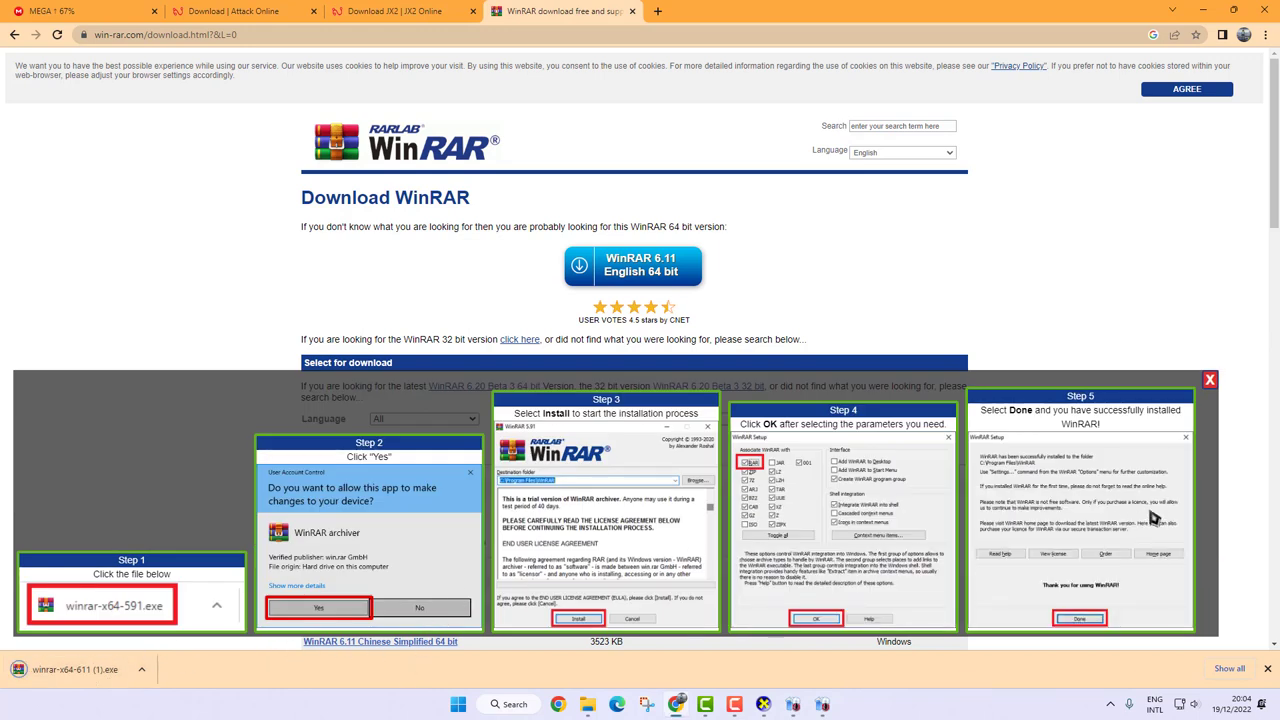
Step: Install WinRAR 6.11 in C:\Program Files\WinRAR with the default integration options and close the setup windows
{"action": "left_click", "coordinate": [112, 677]}
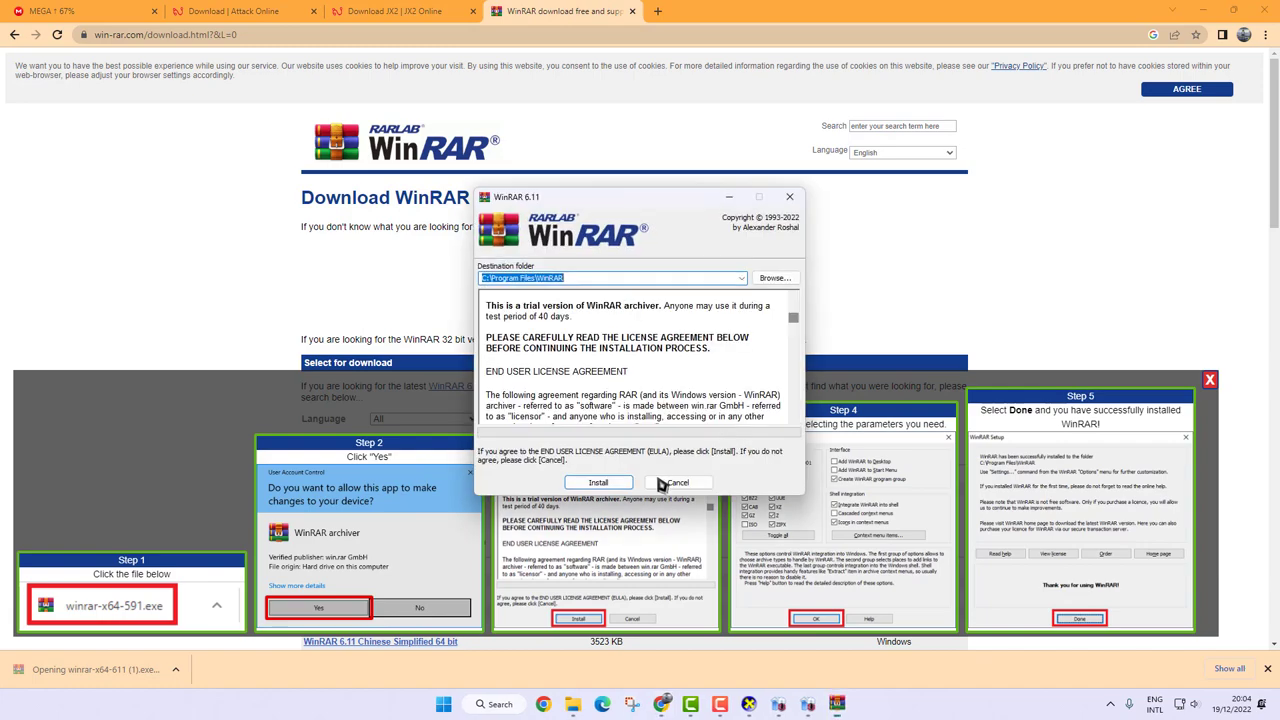
{"action": "left_click", "coordinate": [600, 484]}
{"action": "left_click", "coordinate": [678, 475]}
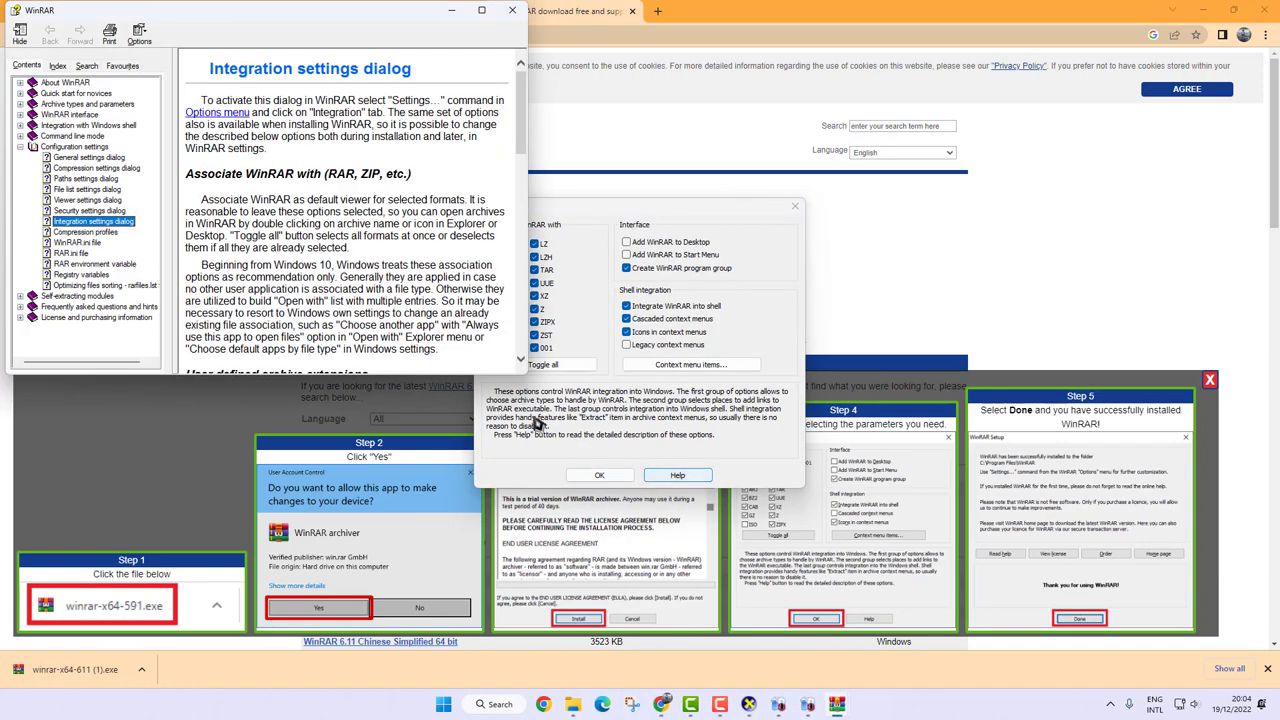
{"action": "left_click", "coordinate": [610, 535]}
{"action": "left_click", "coordinate": [602, 478]}
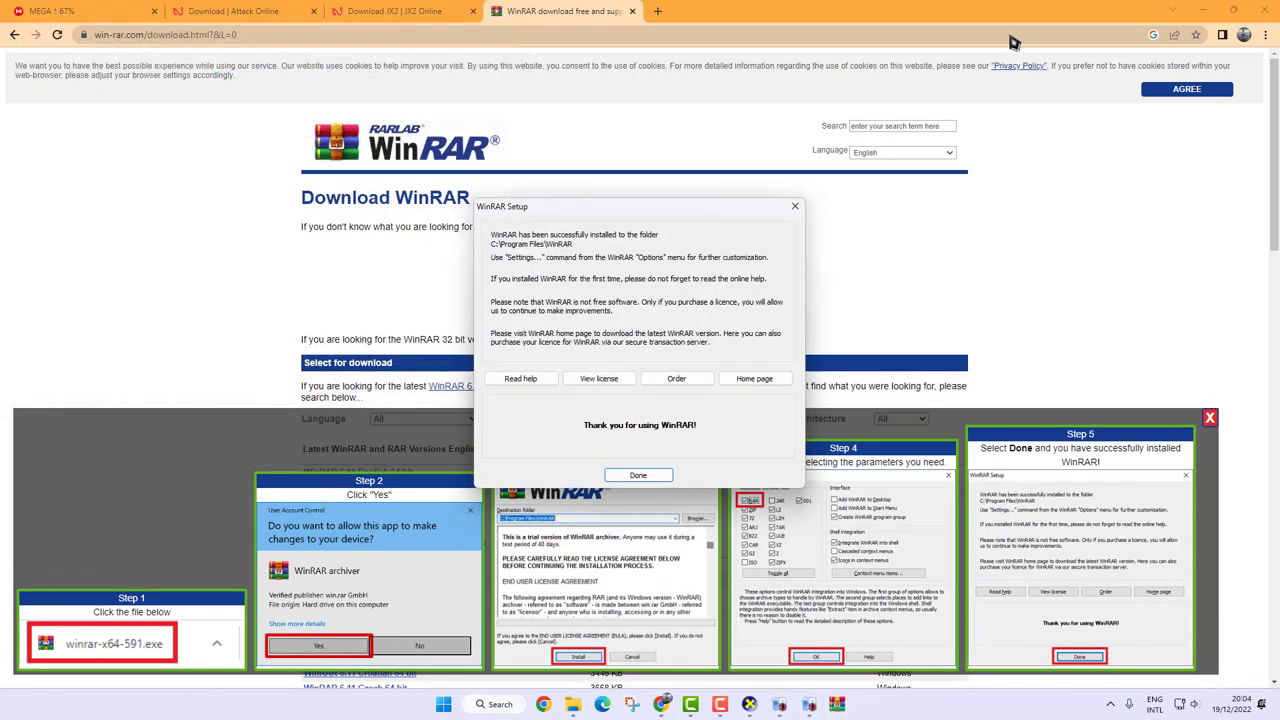
{"action": "left_click", "coordinate": [648, 478]}
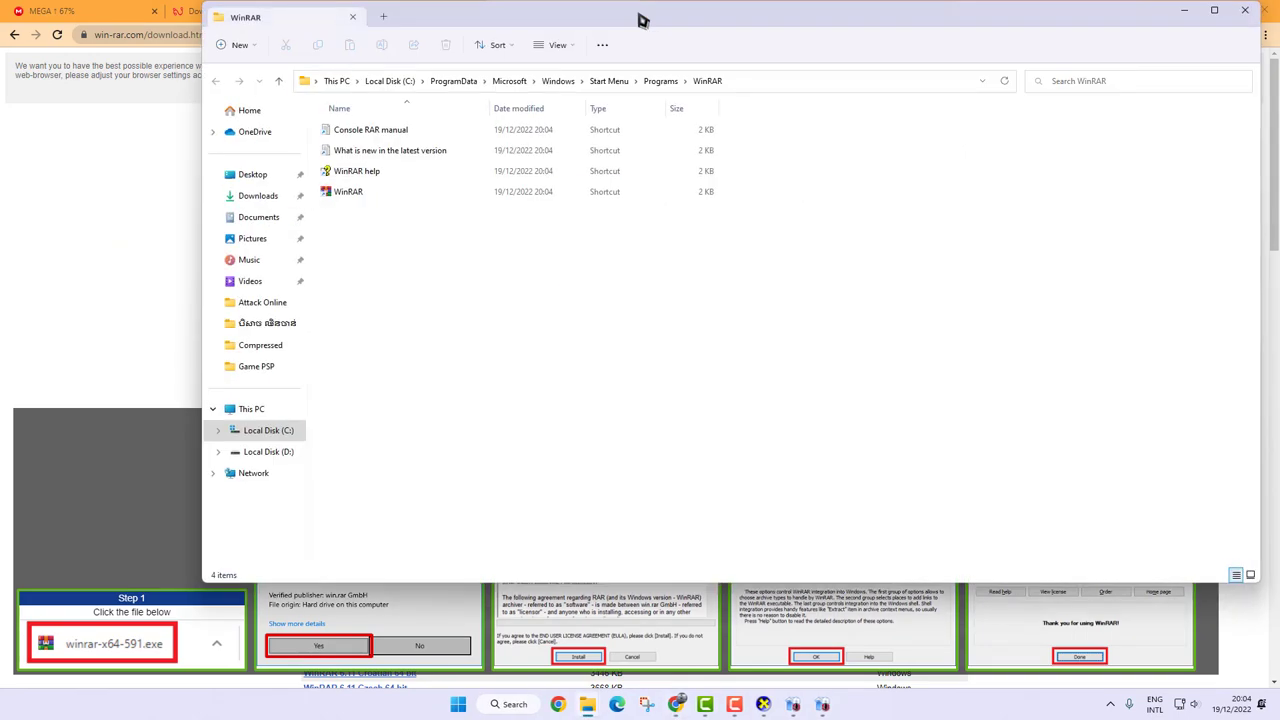
{"action": "left_click", "coordinate": [1210, 10]}
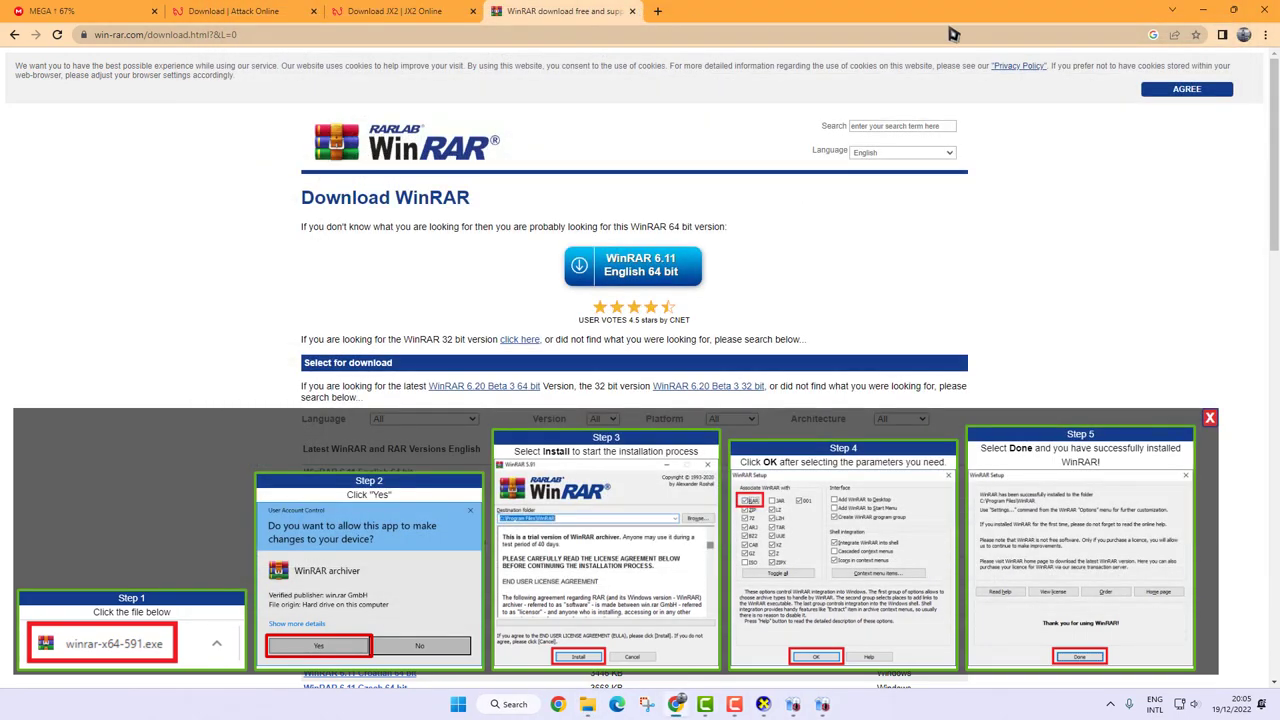
Step: Minimize Chrome and extract Sabay-JX2.rar with WinRAR into a Sabay-JX2 subfolder of the 8-PC Game folder
{"action": "left_click", "coordinate": [1204, 9]}
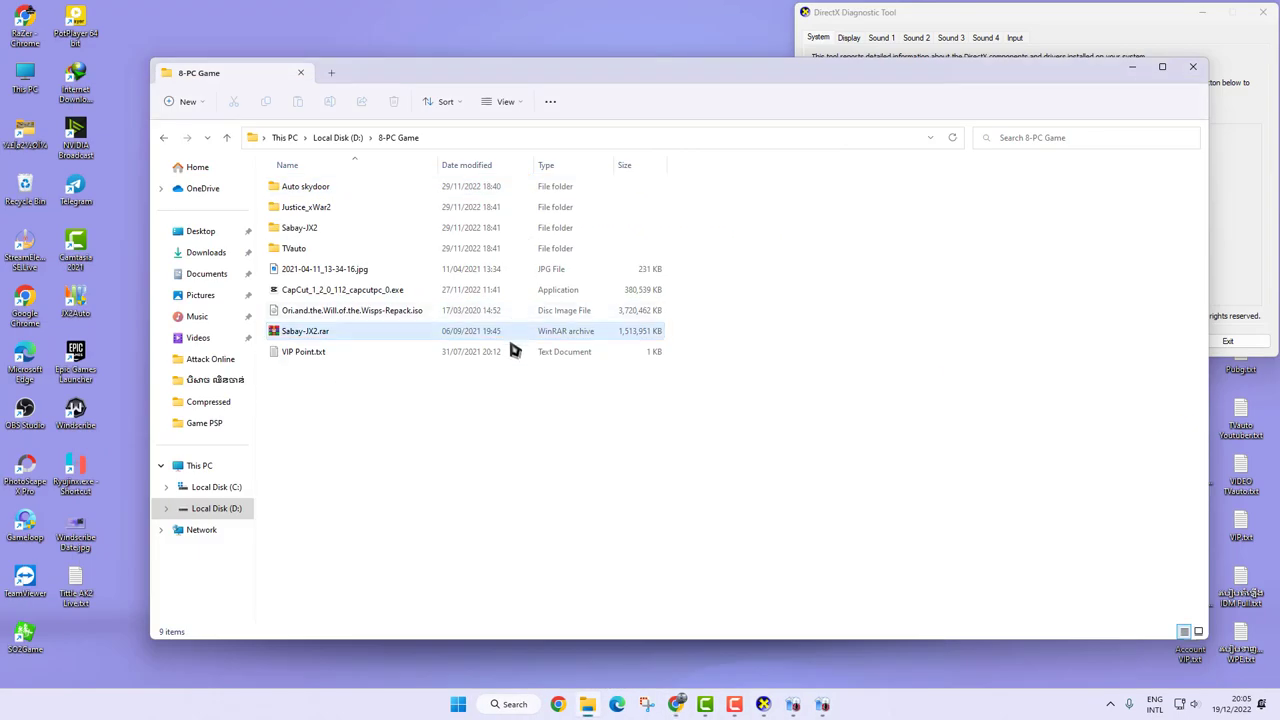
{"action": "right_click", "coordinate": [315, 339]}
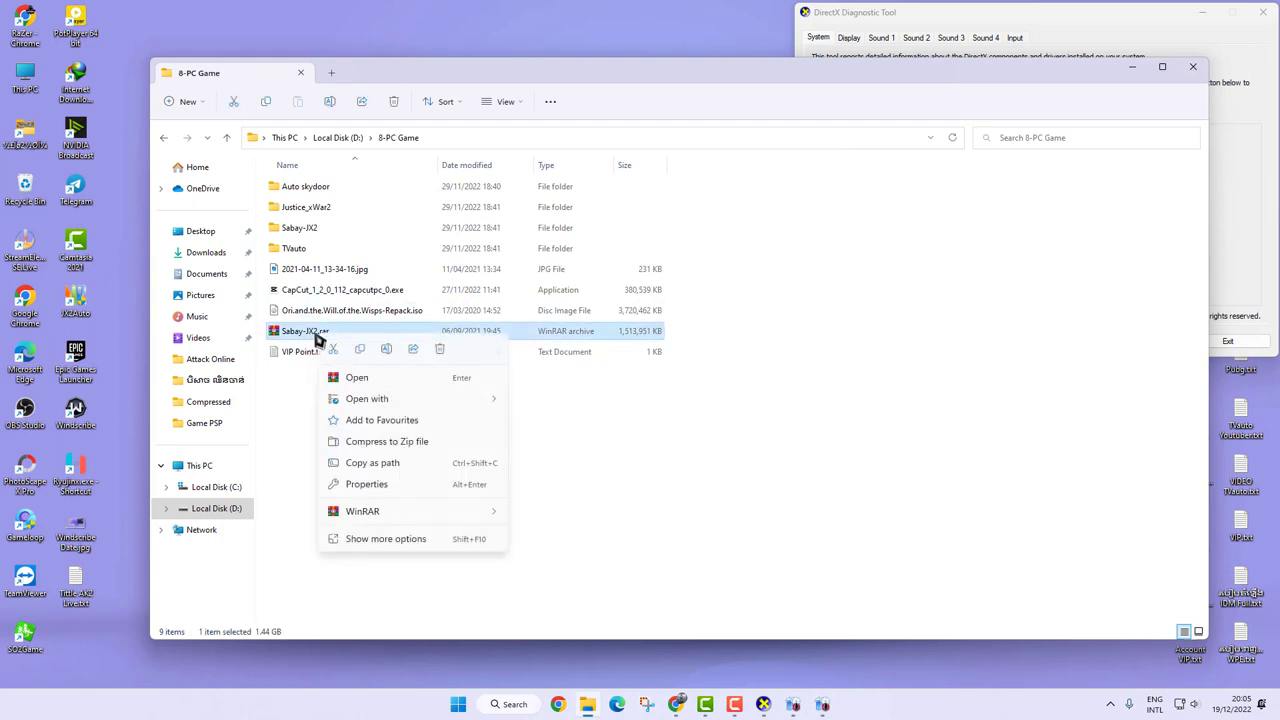
{"action": "left_click", "coordinate": [360, 540]}
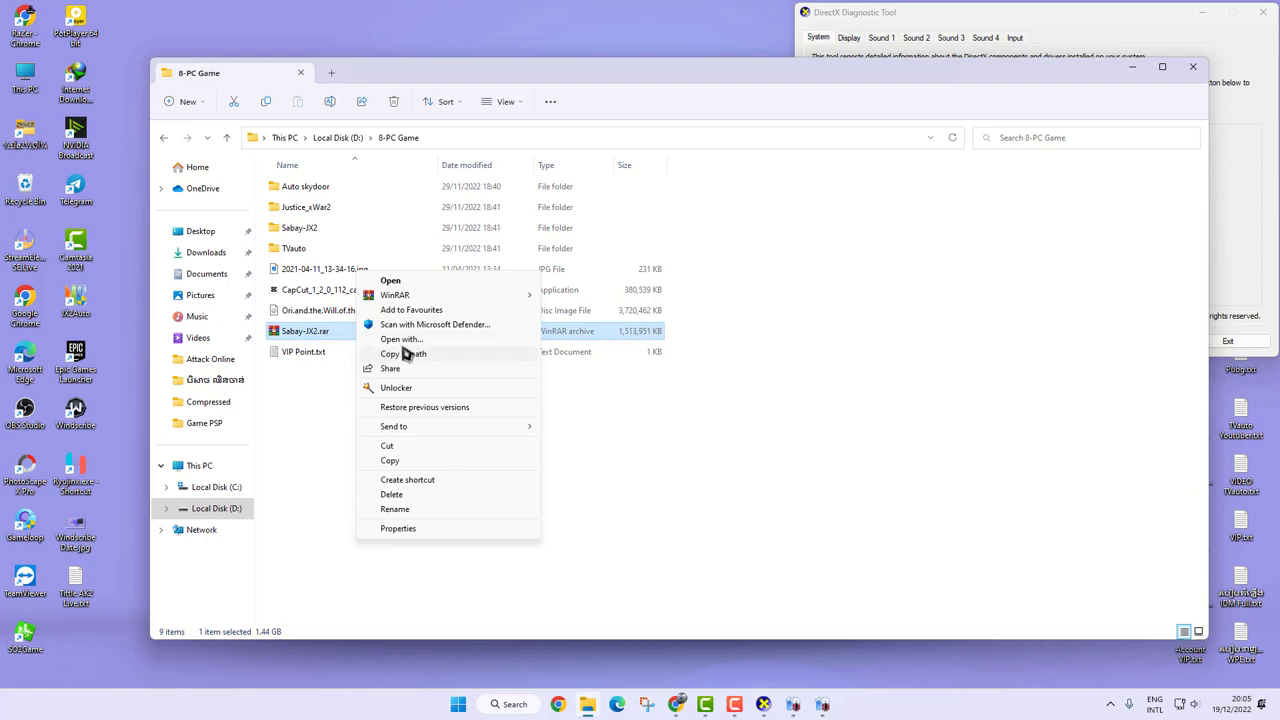
{"action": "mouse_move", "coordinate": [395, 297]}
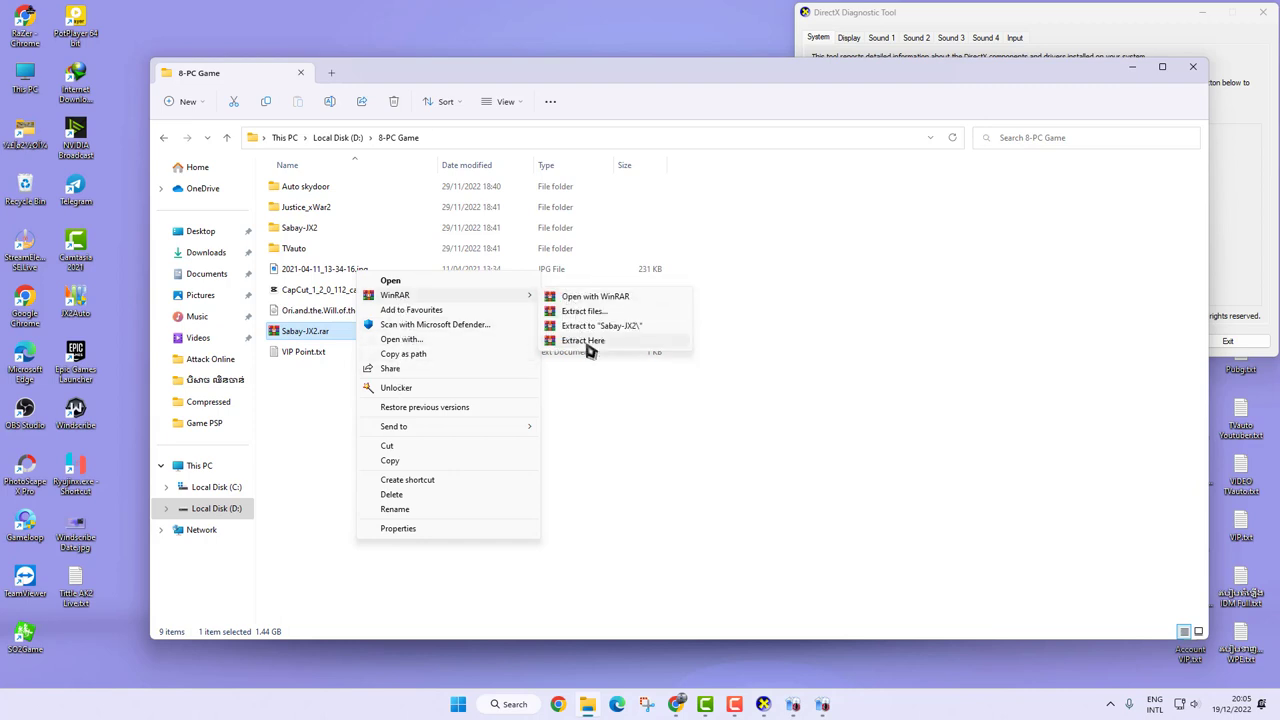
{"action": "left_click", "coordinate": [636, 326]}
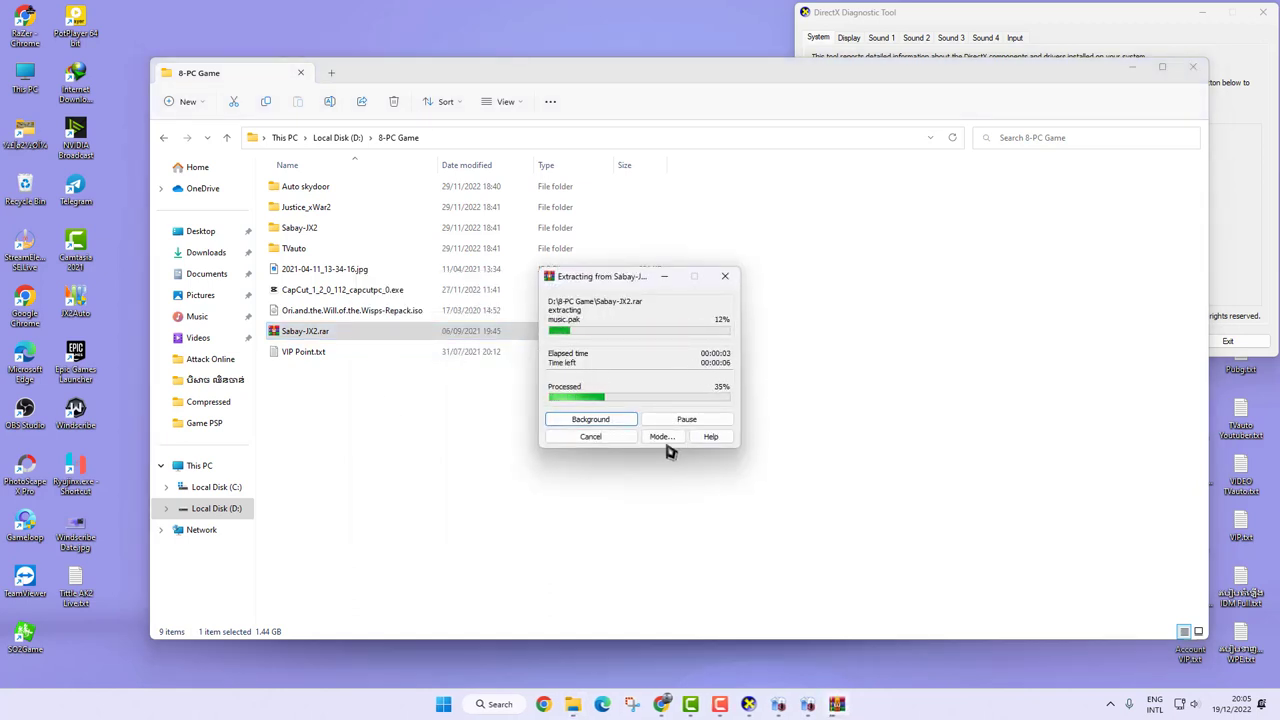
Step: Cancel the running extraction of Sabay-JX2.rar and open the existing Sabay-JX2 folder
{"action": "left_click", "coordinate": [572, 437]}
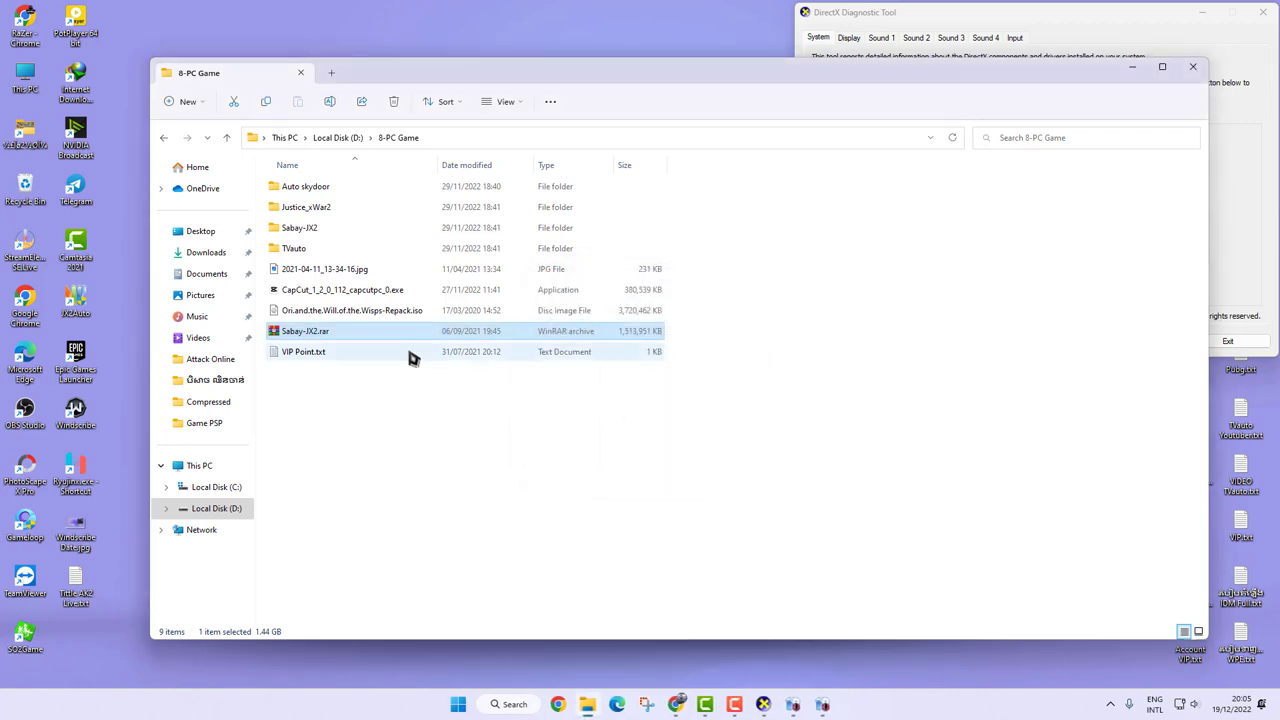
{"action": "left_click", "coordinate": [338, 230]}
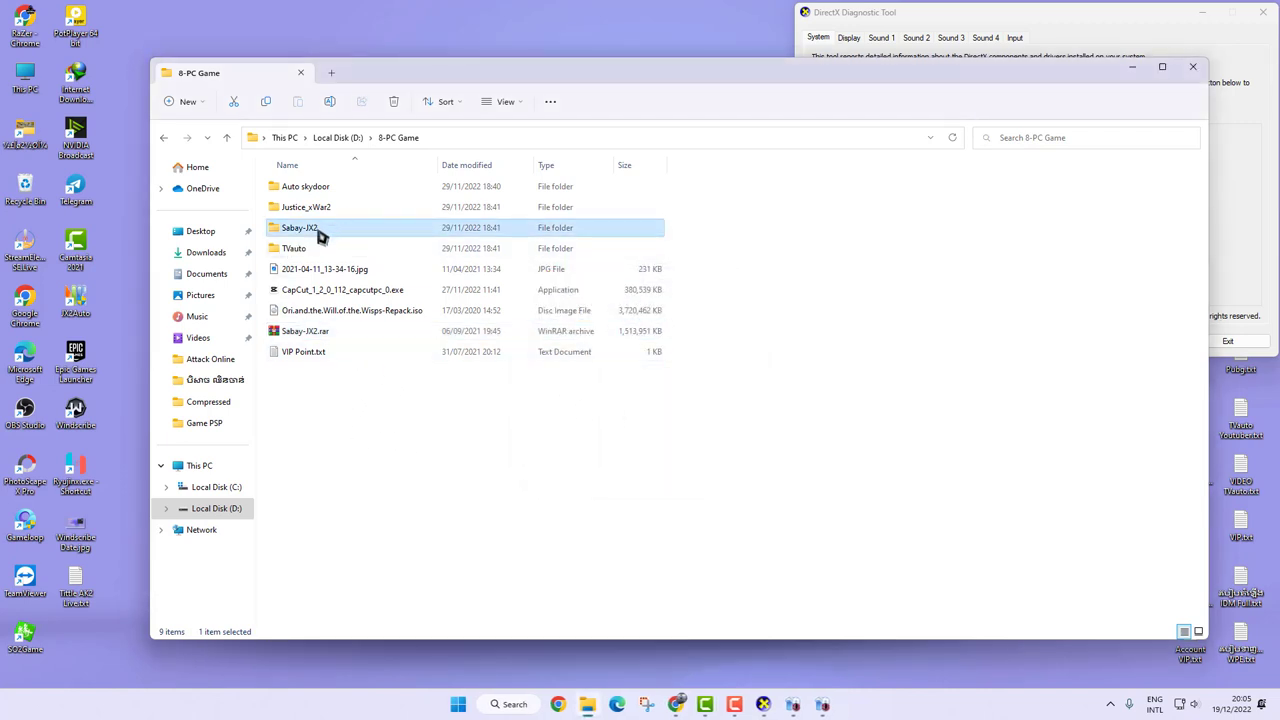
{"action": "double_click", "coordinate": [318, 232]}
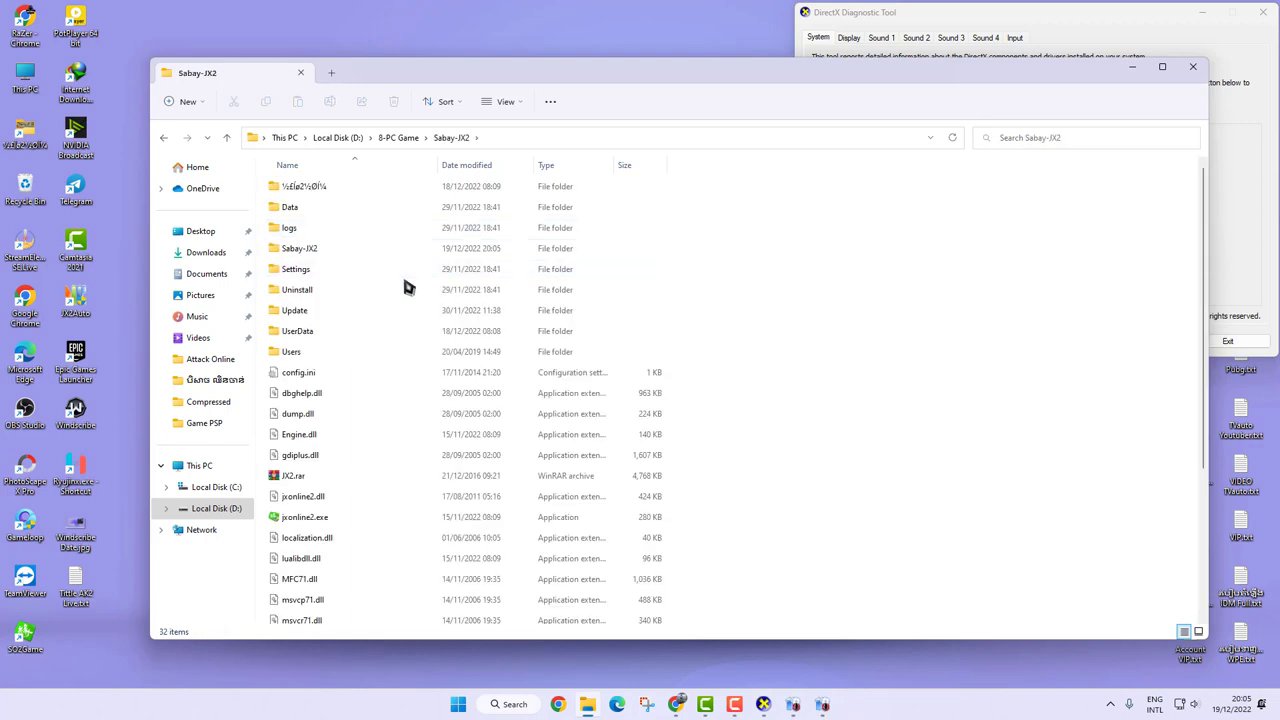
Step: Run SO2Game.exe from the Sabay-JX2 folder as administrator, let the launcher finish upgrading, and close the launcher and File Explorer
{"action": "scroll", "coordinate": [325, 470], "scroll_direction": "down", "scroll_amount": 4}
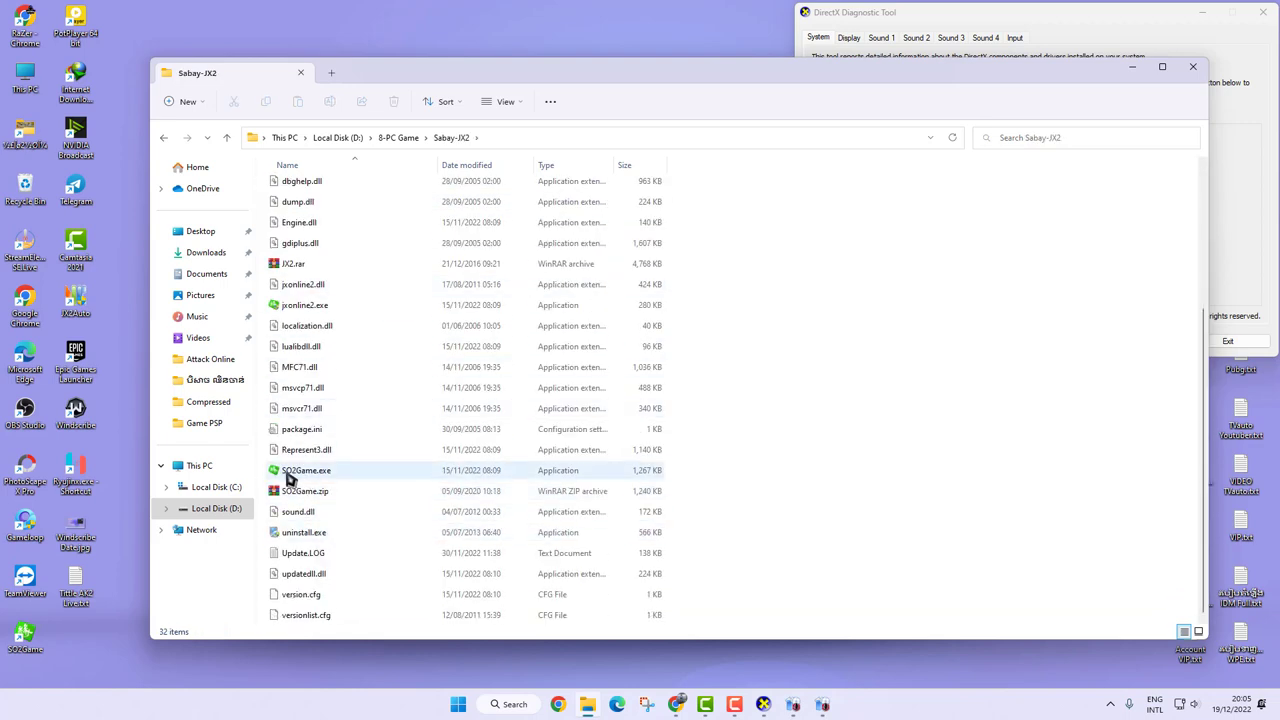
{"action": "right_click", "coordinate": [290, 476]}
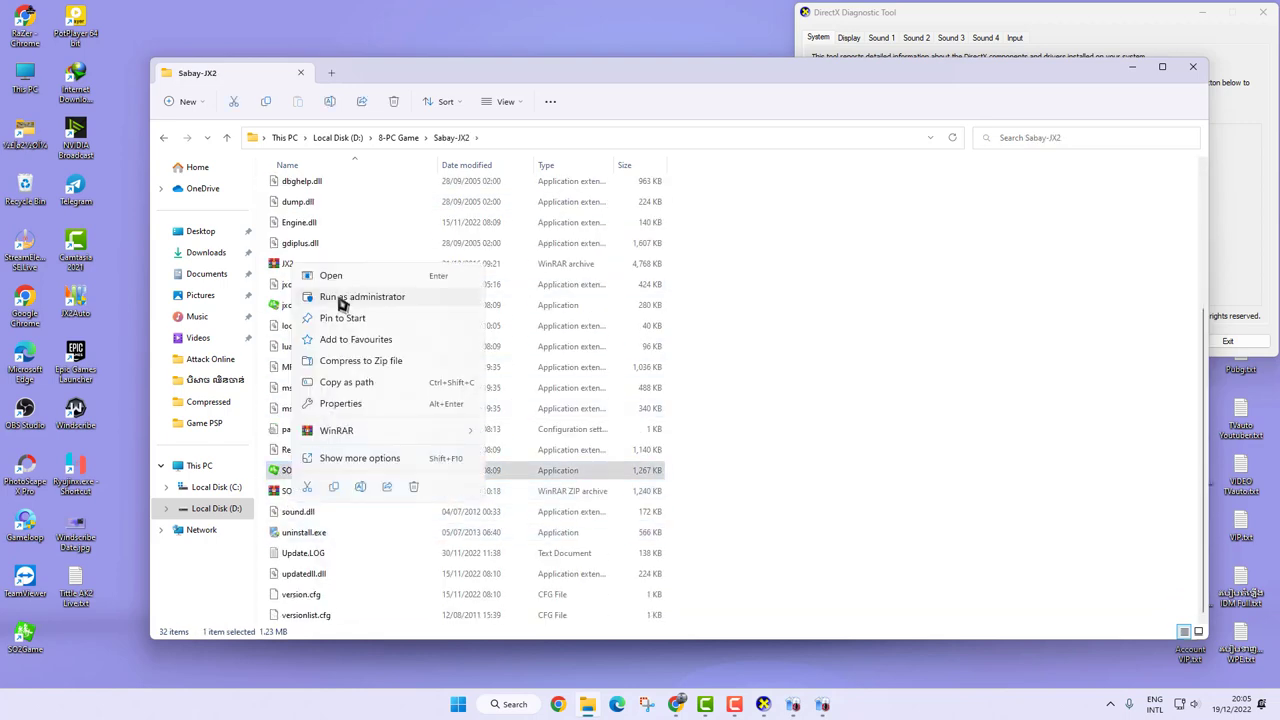
{"action": "left_click", "coordinate": [340, 297]}
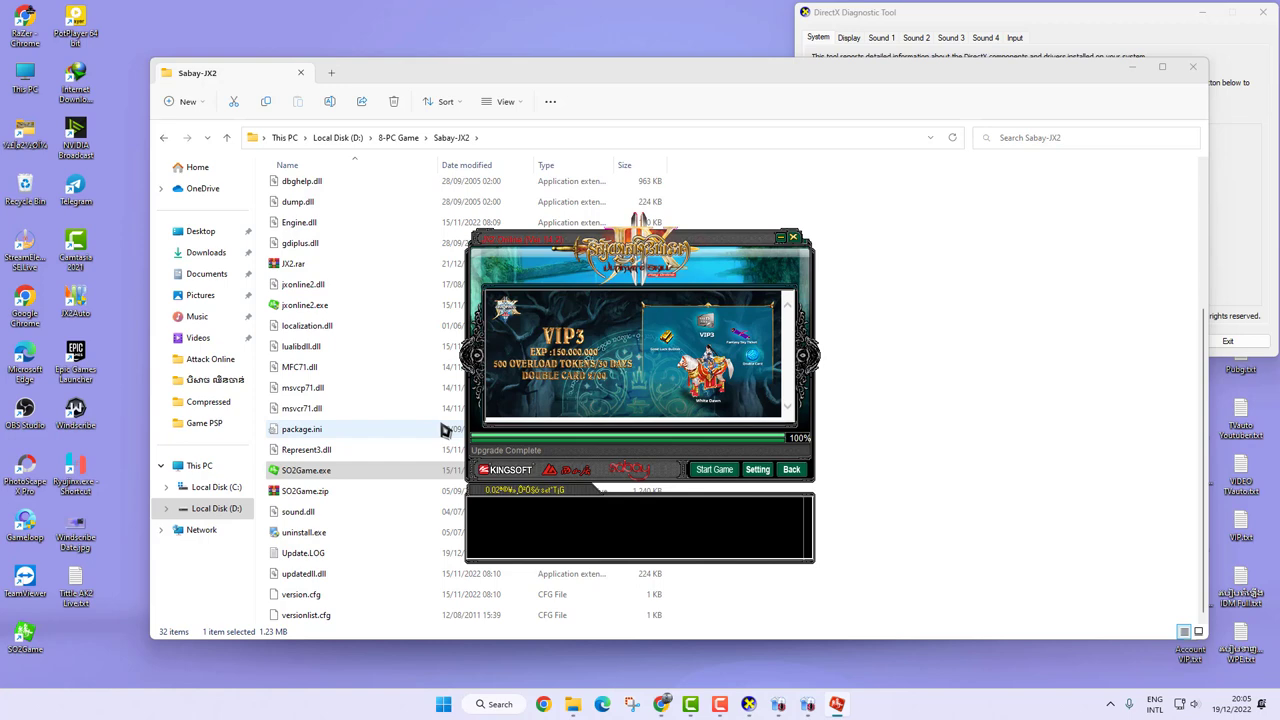
{"action": "left_click", "coordinate": [793, 237]}
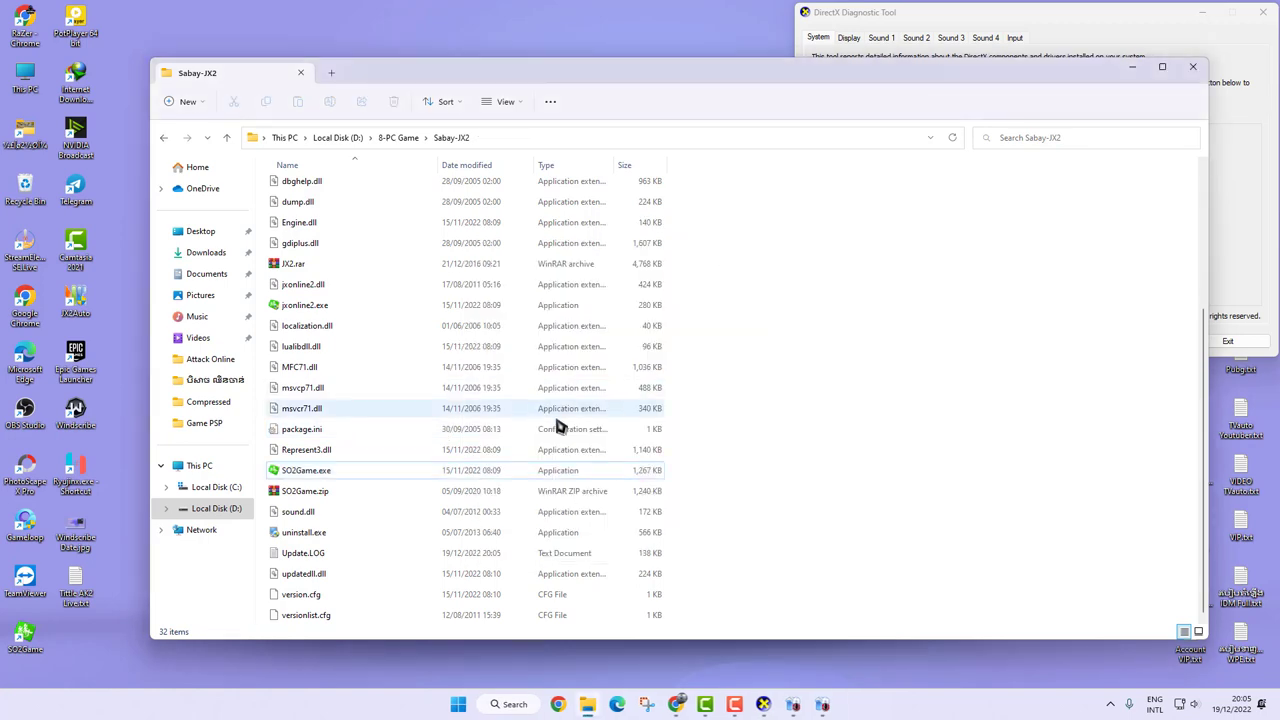
{"action": "scroll", "coordinate": [558, 427], "scroll_direction": "up", "scroll_amount": 4}
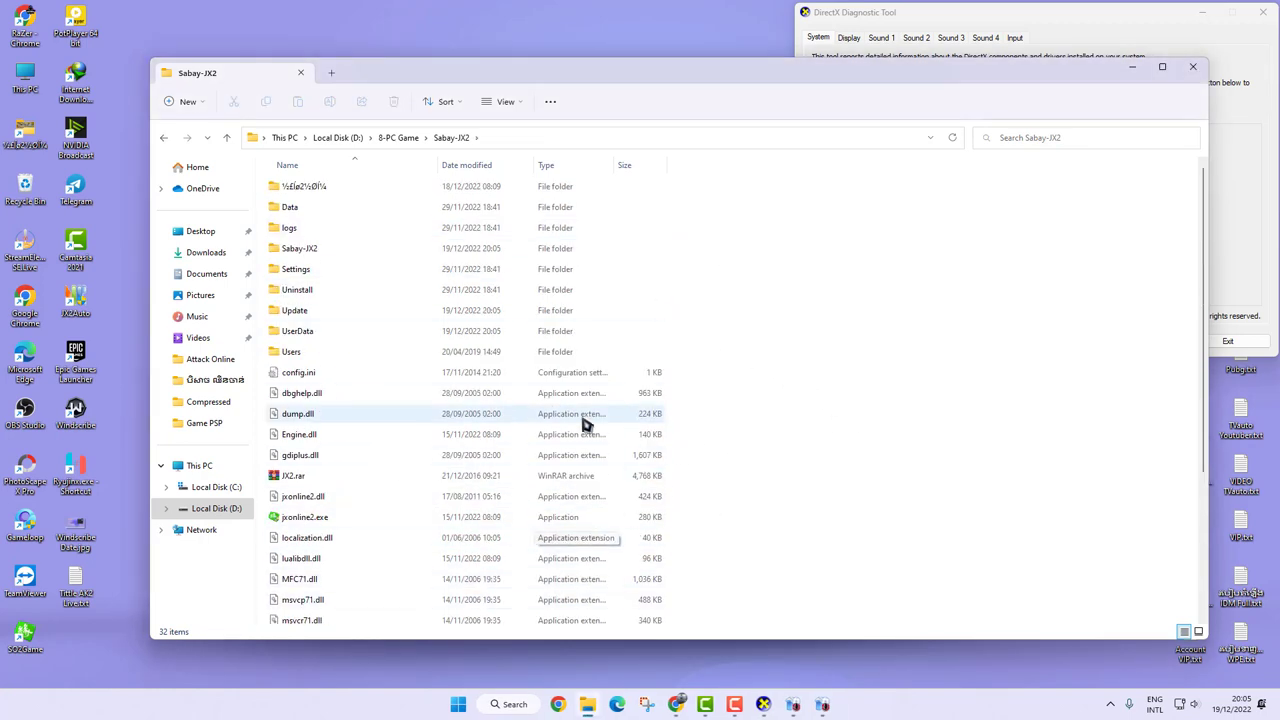
{"action": "scroll", "coordinate": [585, 425], "scroll_direction": "down", "scroll_amount": 3}
{"action": "left_click", "coordinate": [1193, 66]}
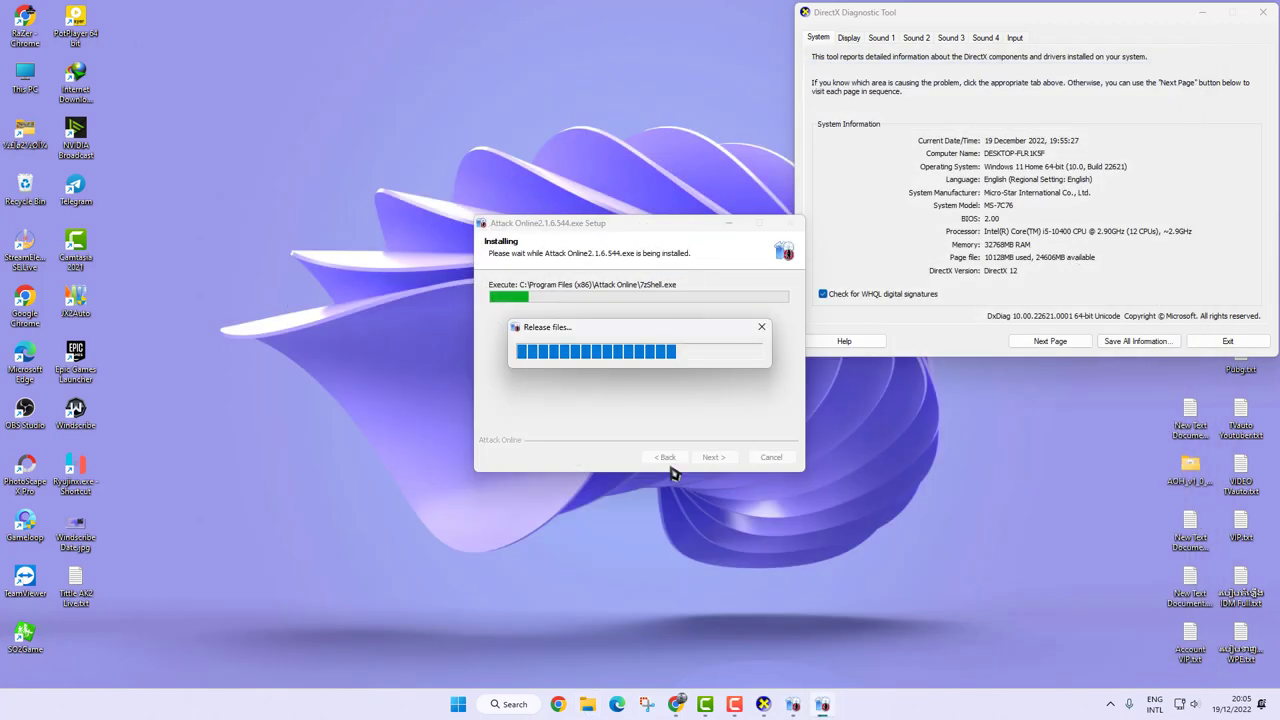
Step: Switch to Chrome and show the 2-Soft-Game folder of the MEGA cloud drive
{"action": "left_click", "coordinate": [676, 704]}
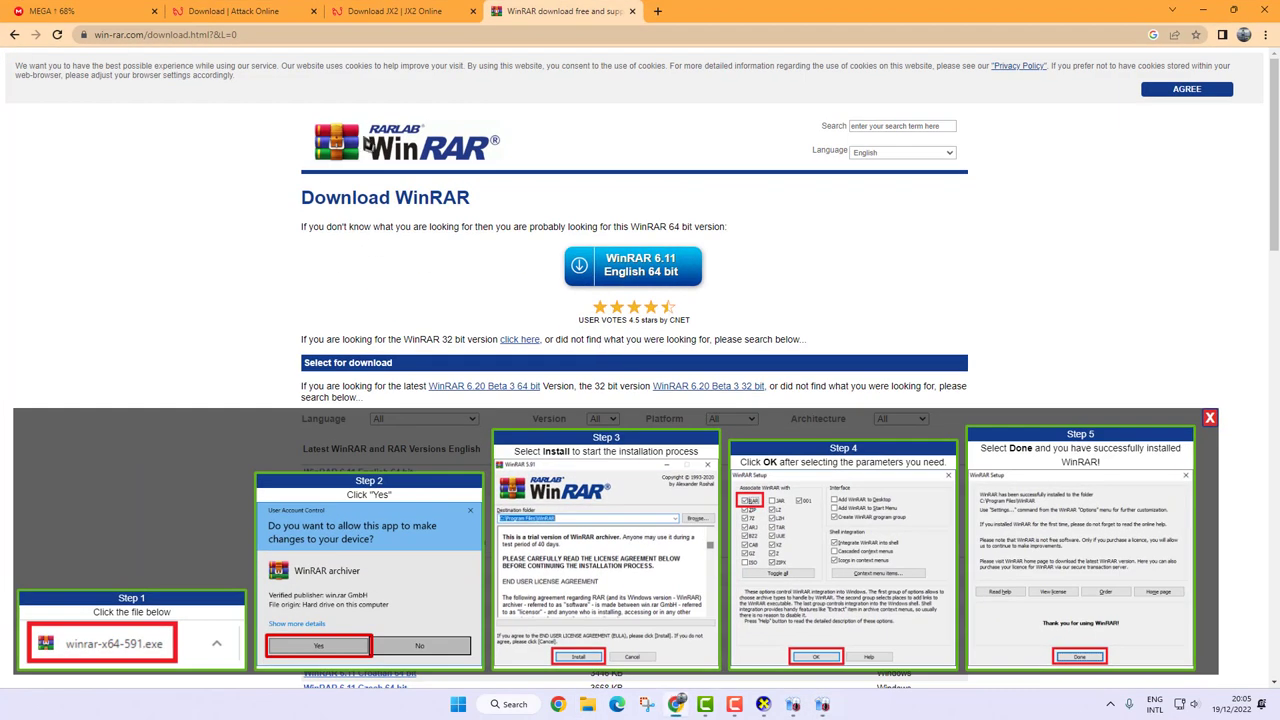
{"action": "left_click", "coordinate": [395, 11]}
{"action": "left_click", "coordinate": [255, 12]}
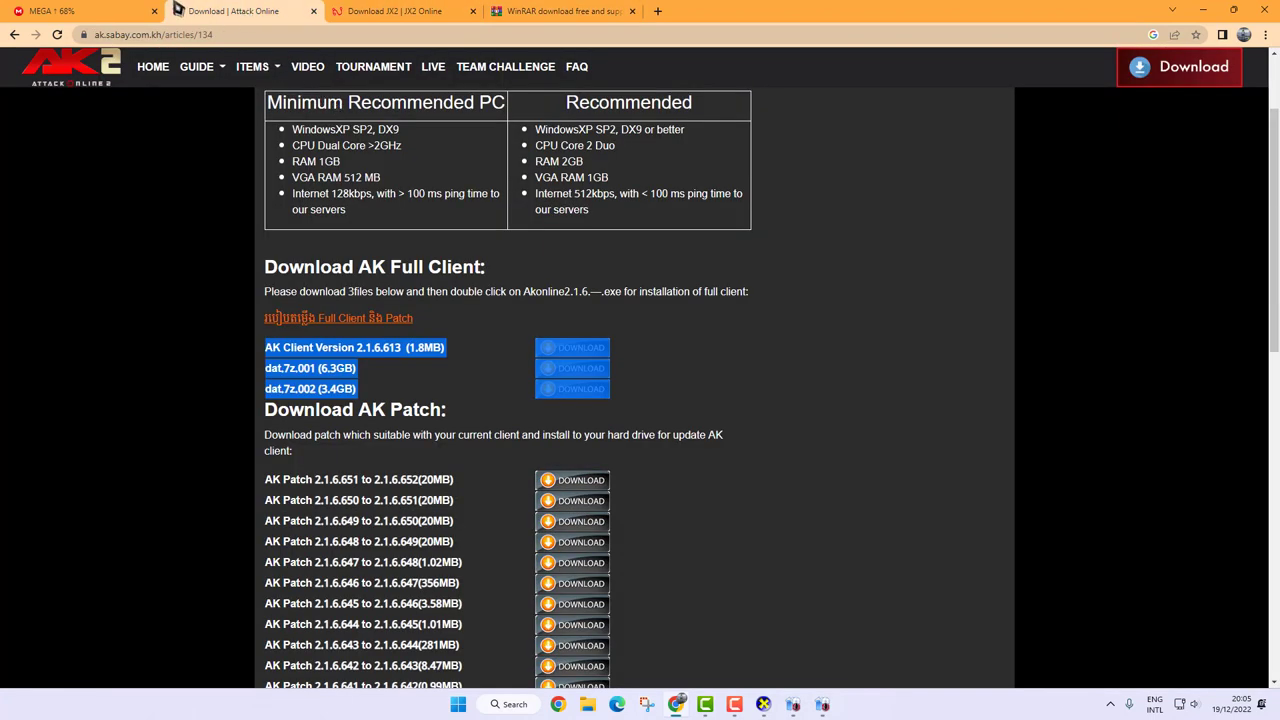
{"action": "left_click", "coordinate": [110, 12]}
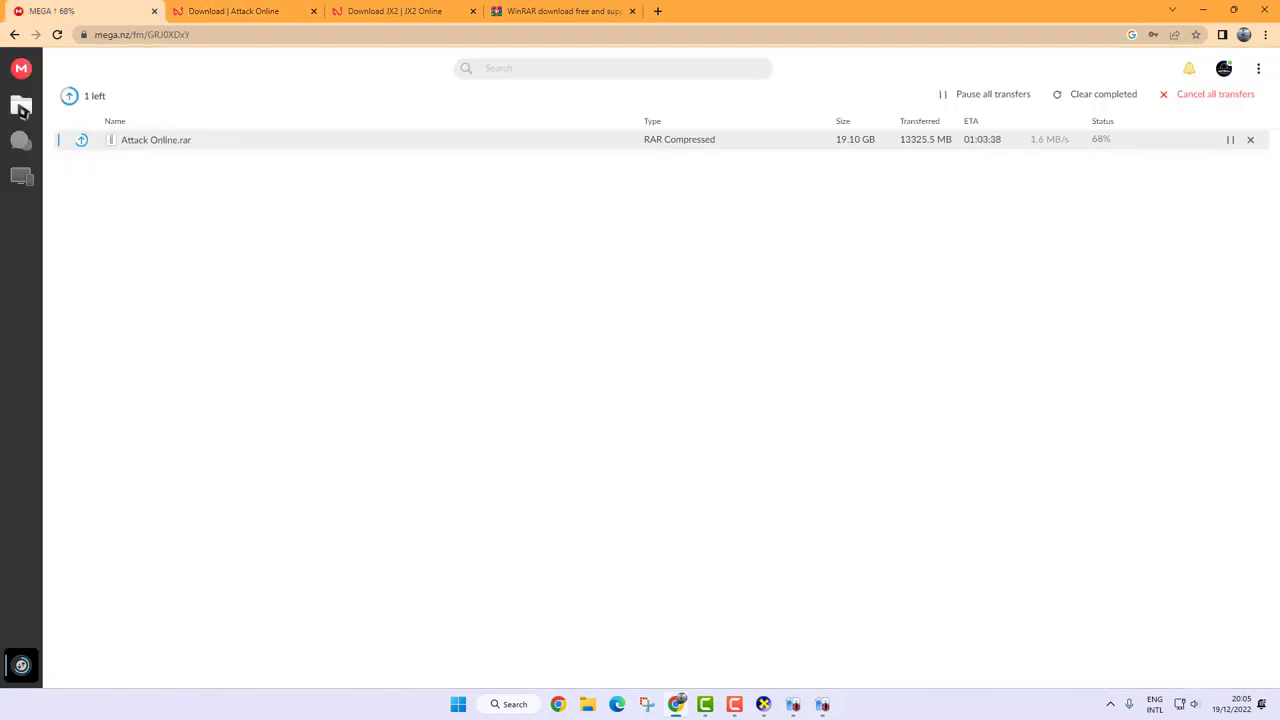
{"action": "left_click", "coordinate": [22, 108]}
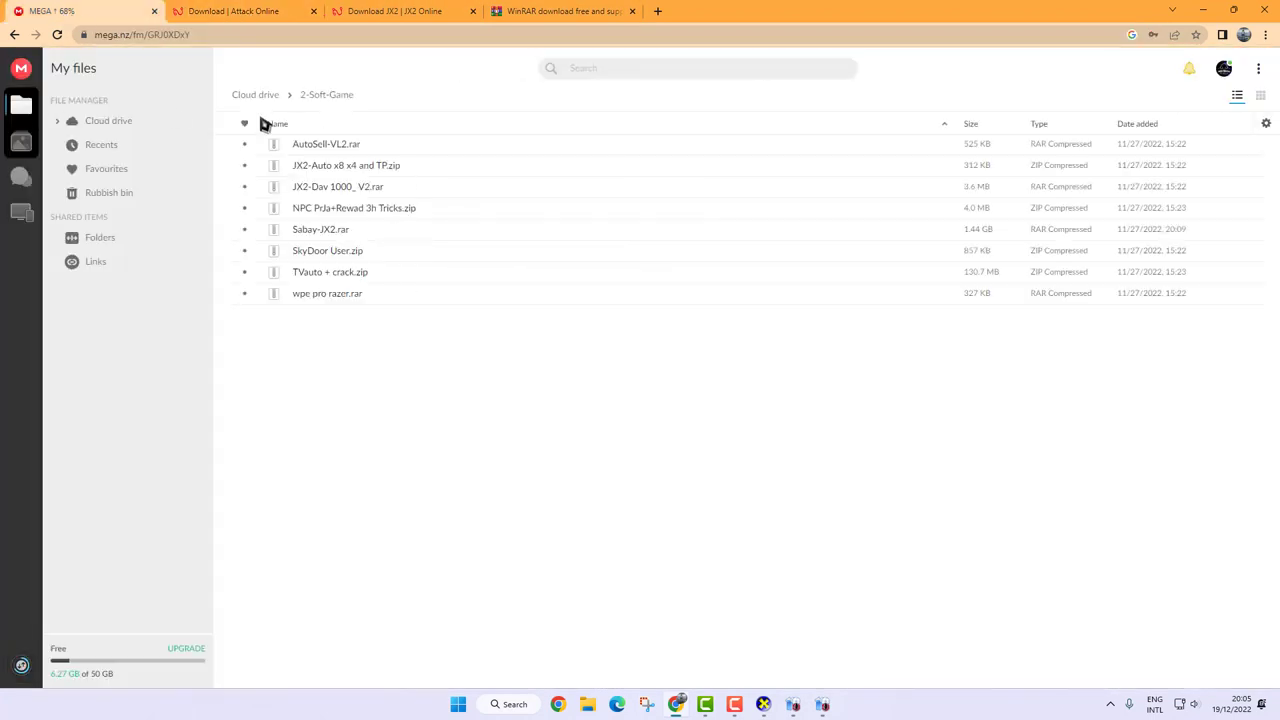
Step: Get a share link for Sabay-JX2.rar in MEGA and copy it to the clipboard
{"action": "left_click", "coordinate": [337, 238]}
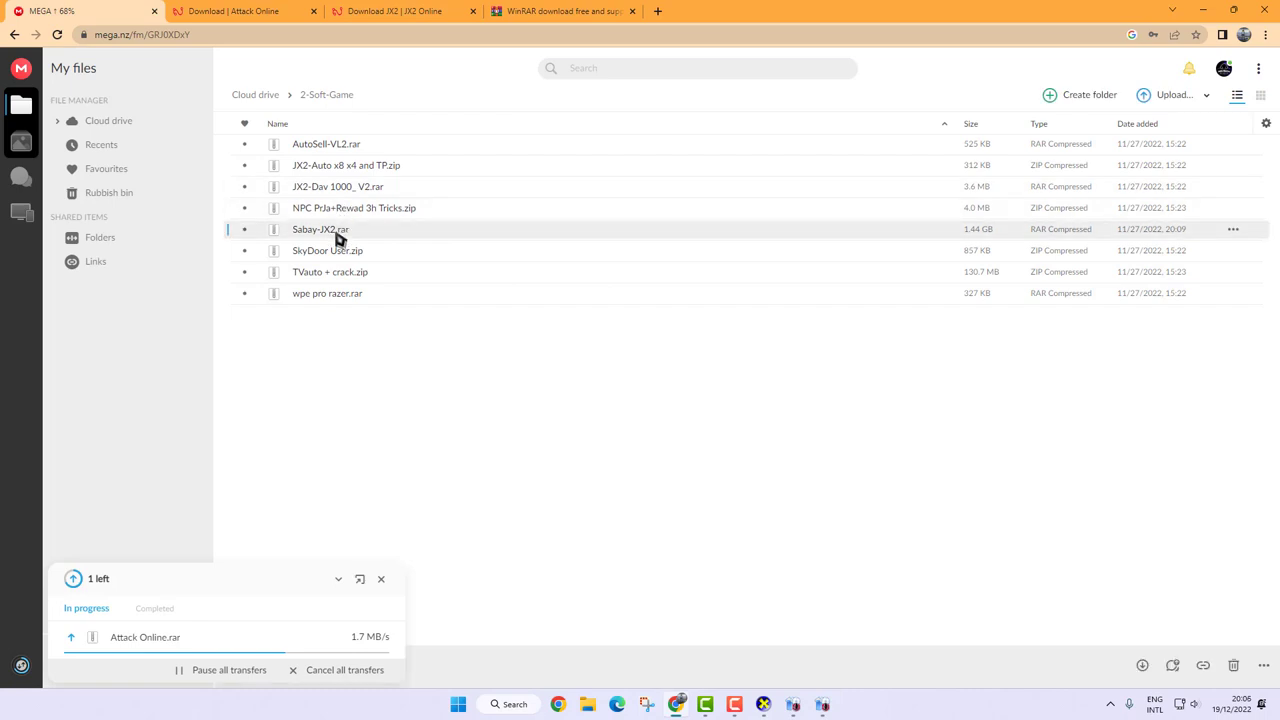
{"action": "left_click", "coordinate": [1233, 231]}
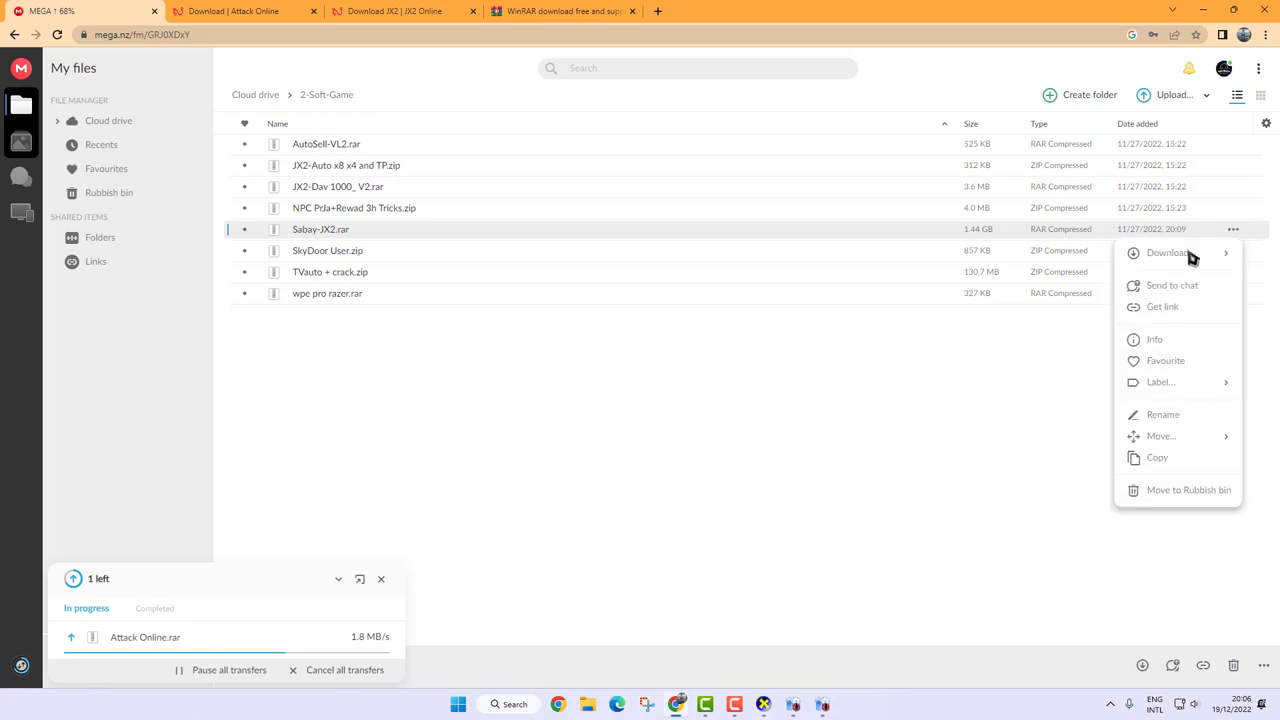
{"action": "left_click", "coordinate": [1172, 307]}
{"action": "left_click", "coordinate": [800, 506]}
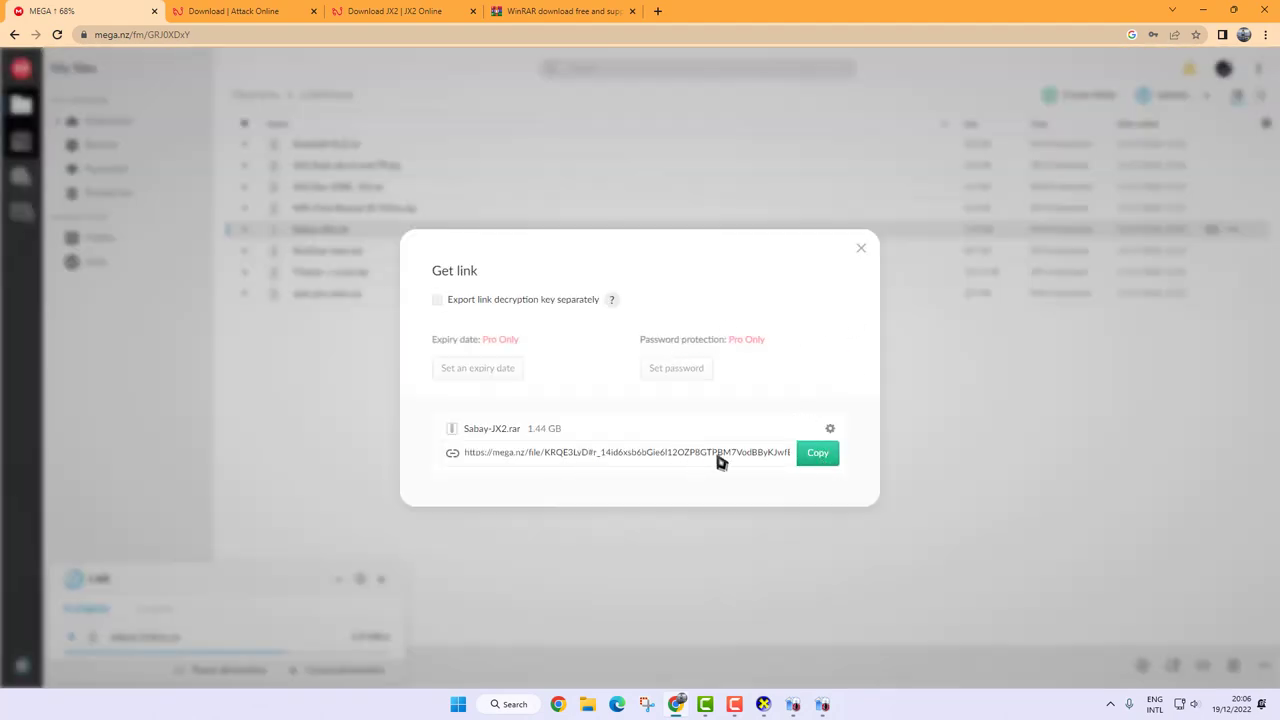
{"action": "left_click", "coordinate": [810, 455]}
Step: Minimize Chrome, create a new text document on the desktop with its default name and open it in Notepad
{"action": "left_click", "coordinate": [1200, 16]}
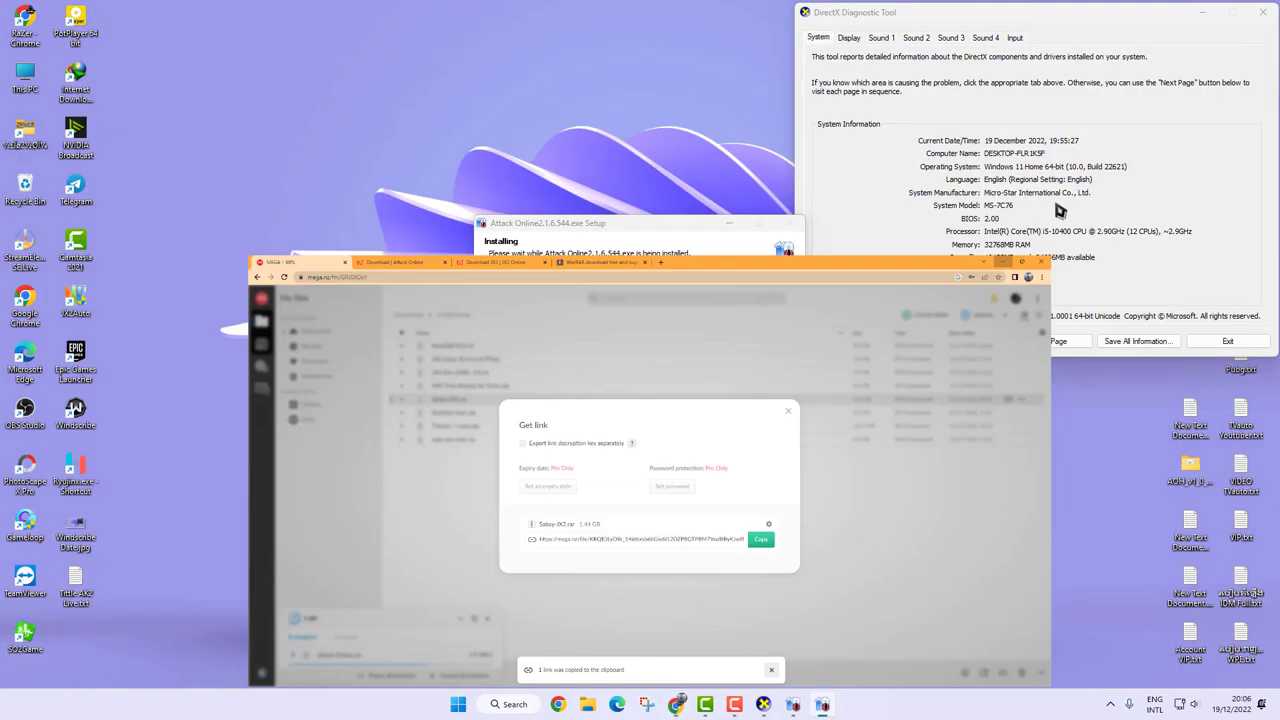
{"action": "right_click", "coordinate": [209, 403]}
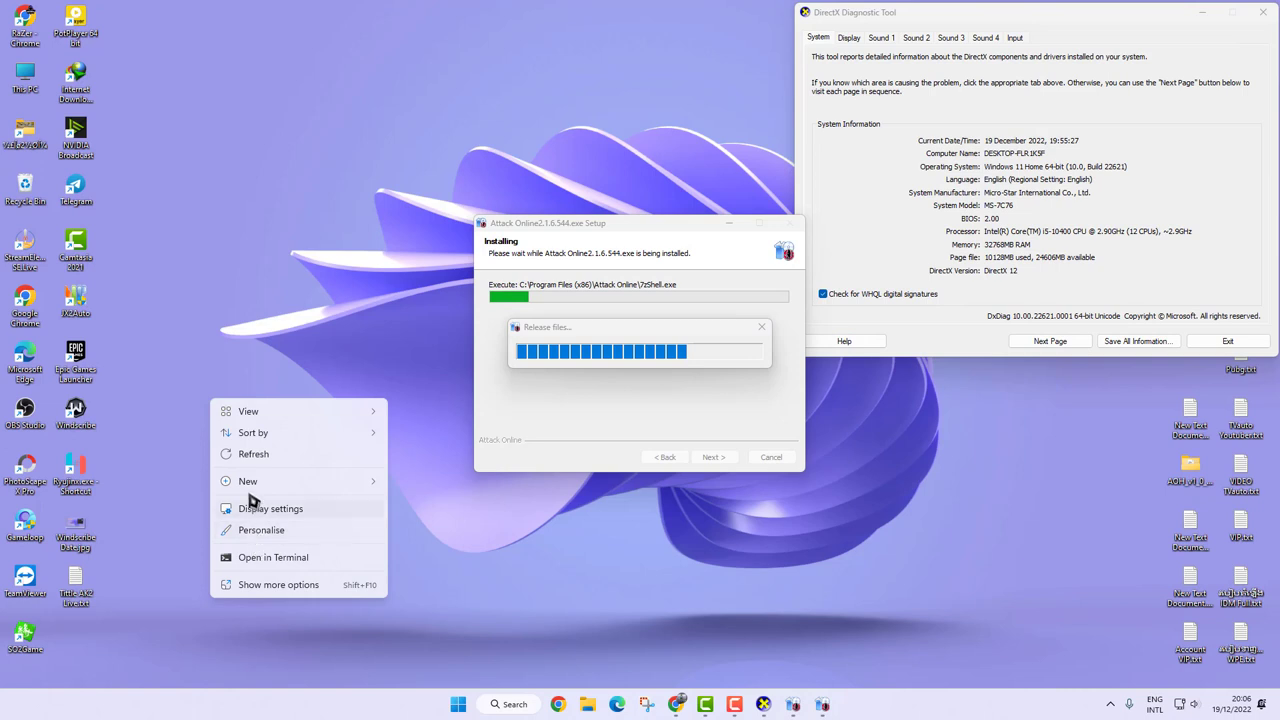
{"action": "mouse_move", "coordinate": [371, 481]}
{"action": "left_click", "coordinate": [428, 566]}
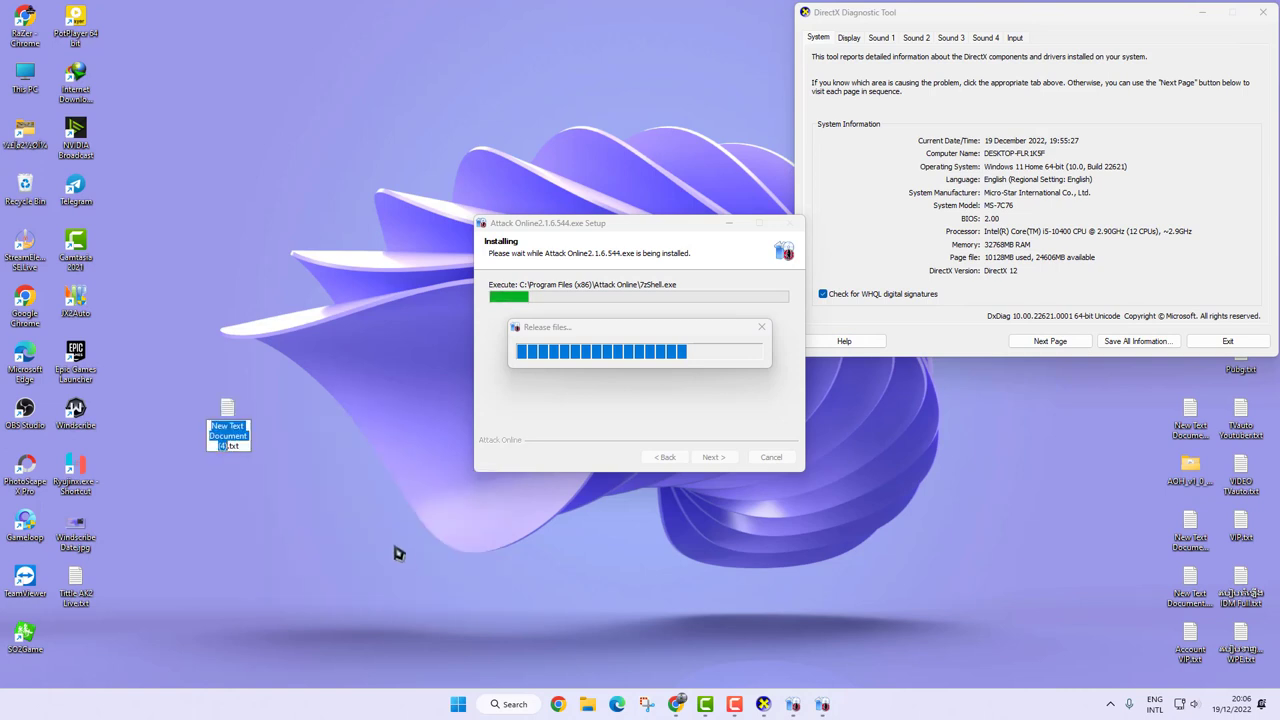
{"action": "left_click", "coordinate": [383, 541]}
{"action": "key", "text": "Return"}
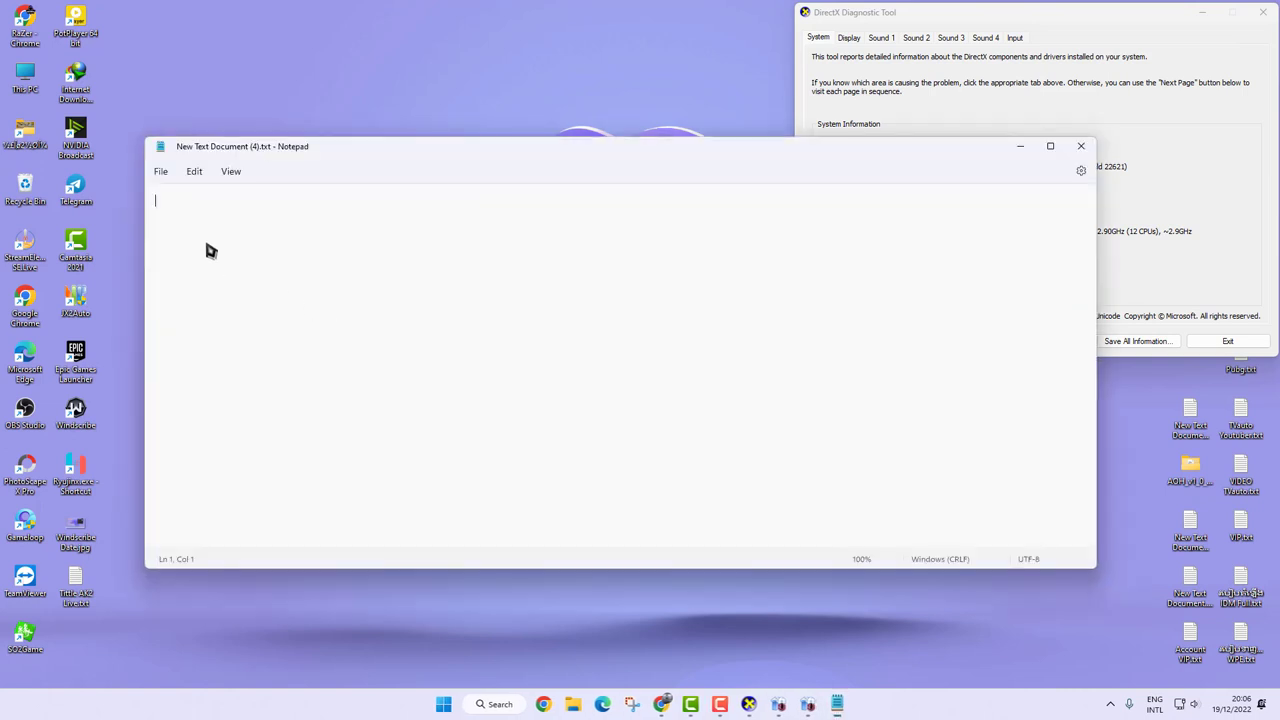
Step: Paste the MEGA share link into the note, label it "JX2 online :" in front and save the file
{"action": "key", "text": "ctrl+v"}
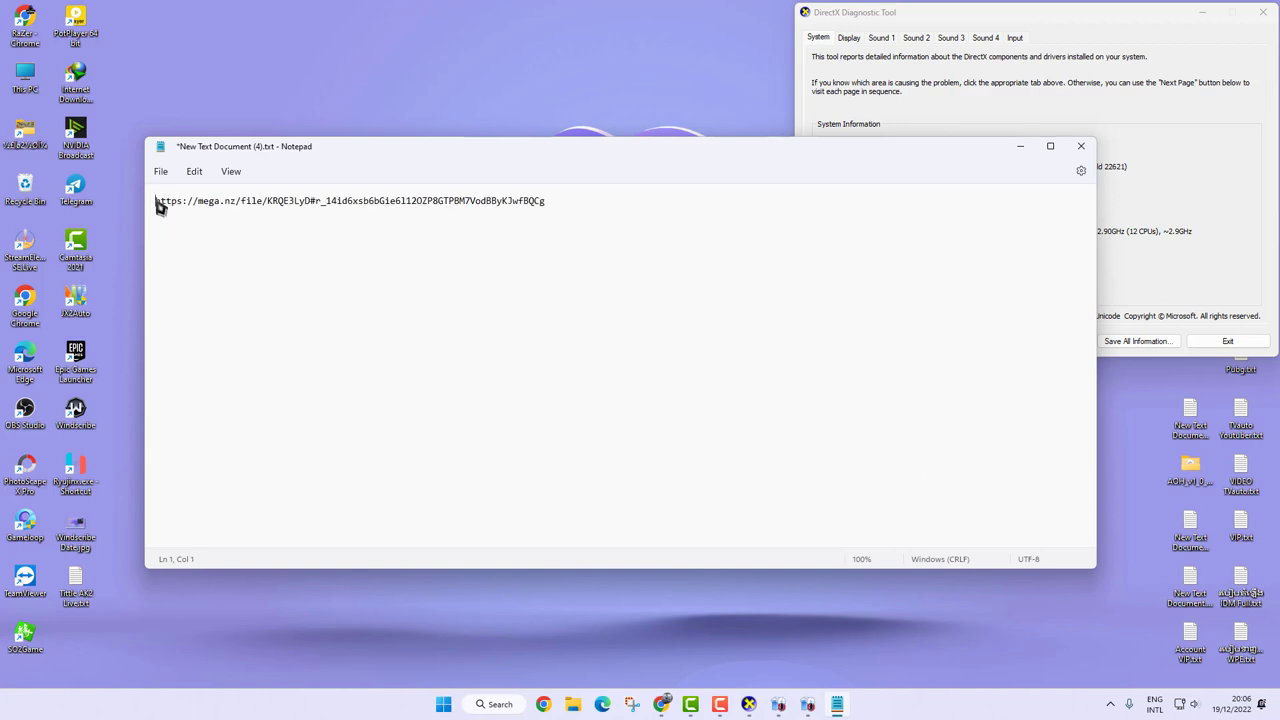
{"action": "type", "text": "JX"}
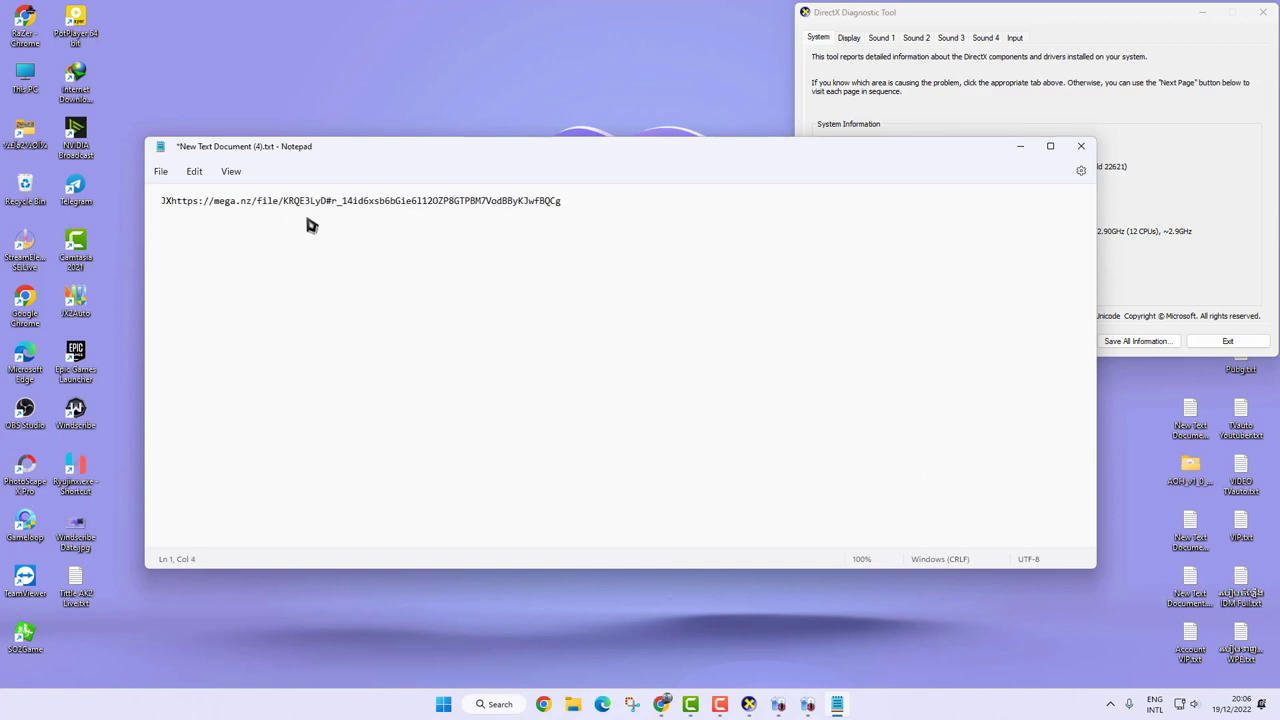
{"action": "type", "text": "2 online "}
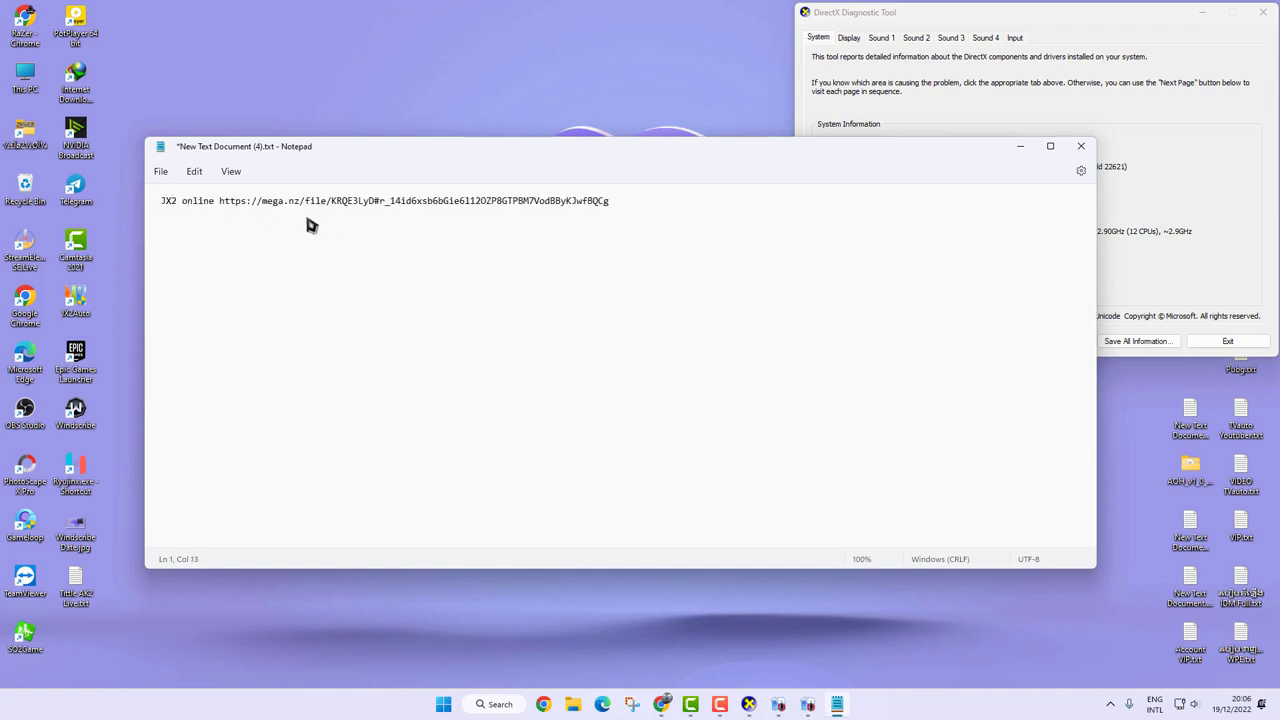
{"action": "type", "text": ":"}
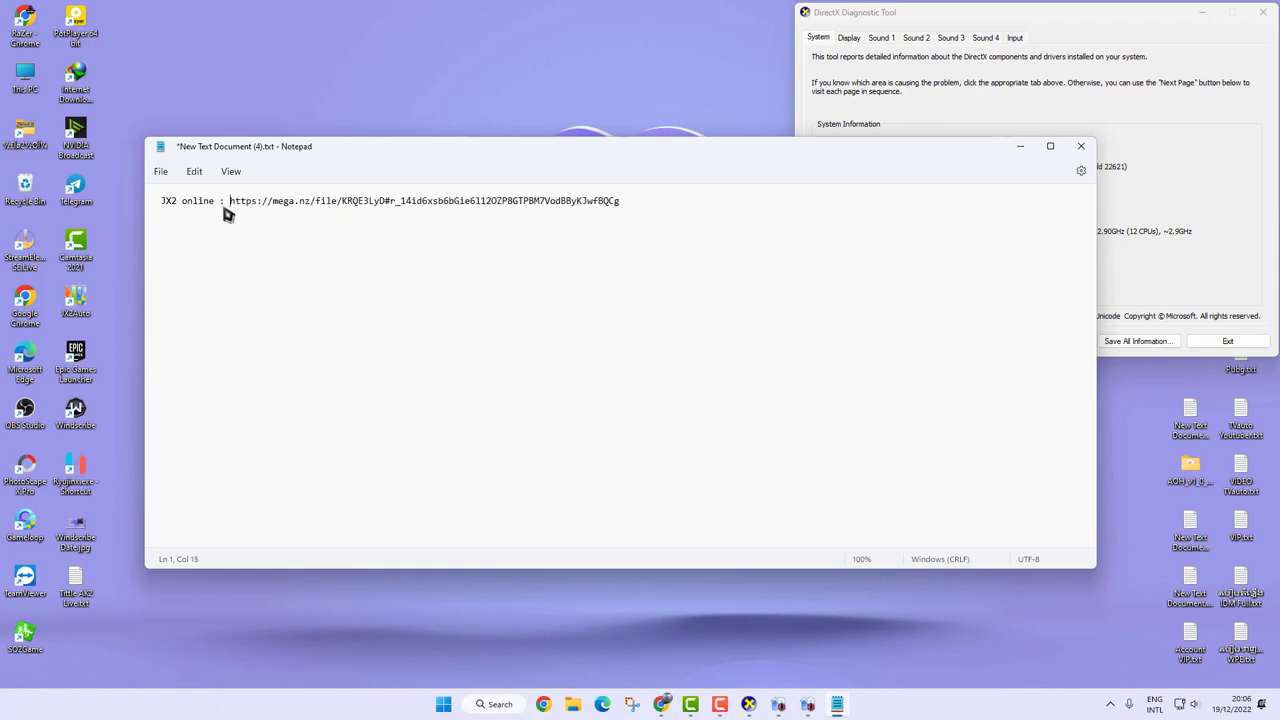
{"action": "left_click", "coordinate": [161, 171]}
{"action": "left_click", "coordinate": [163, 262]}
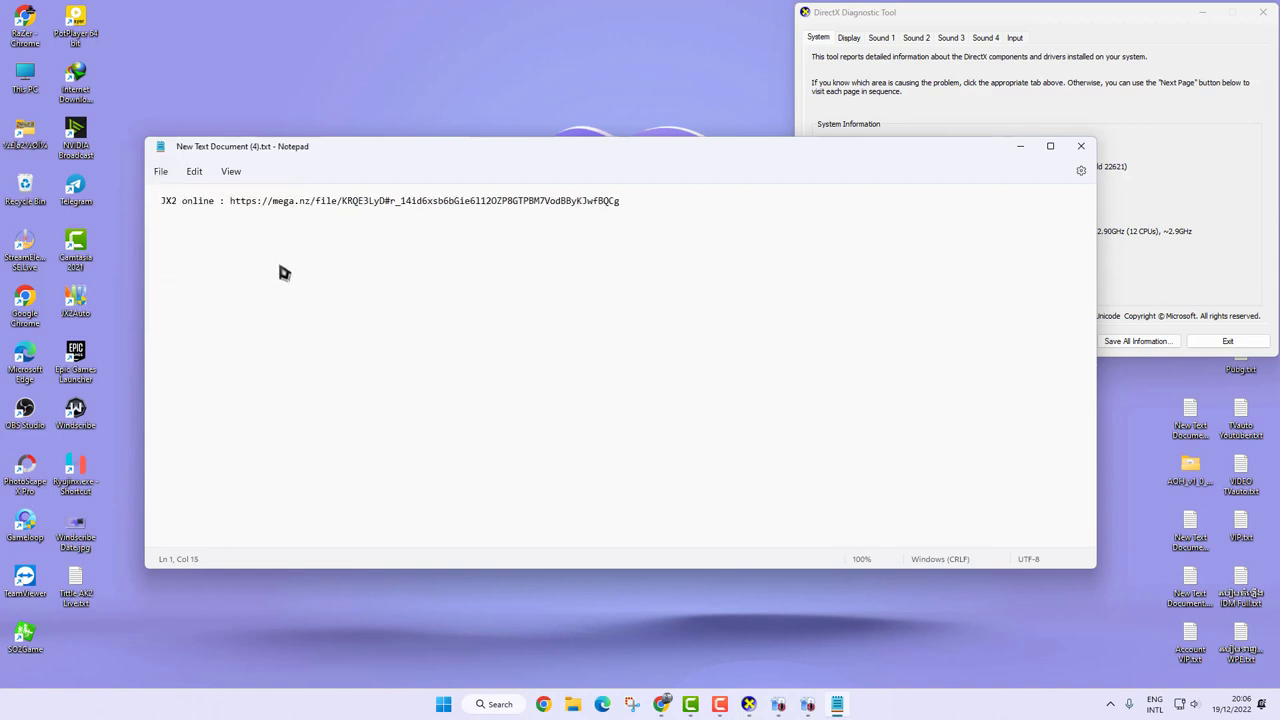
Step: Copy the MEGA link from the note, open it in a new Chrome tab and check the download options for Sabay-JX2.rar
{"action": "left_click_drag", "start_coordinate": [631, 207], "coordinate": [243, 211]}
{"action": "right_click", "coordinate": [256, 205]}
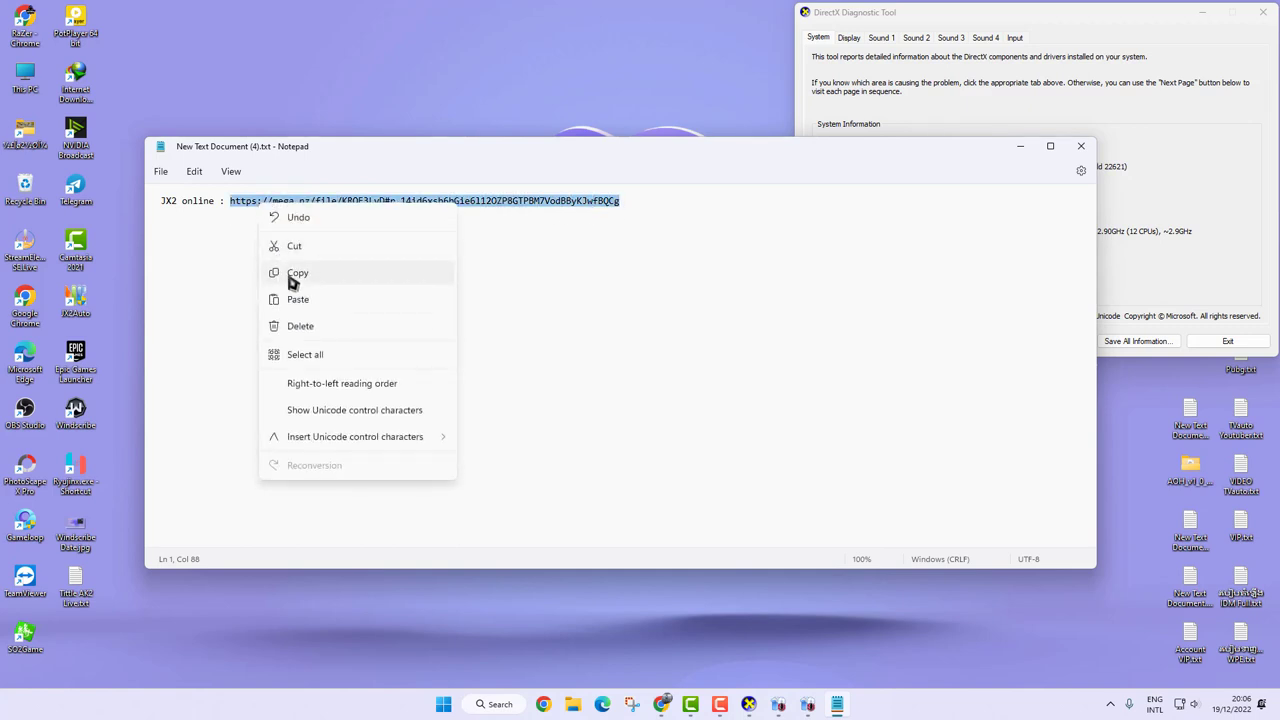
{"action": "left_click", "coordinate": [290, 270]}
{"action": "left_click", "coordinate": [663, 704]}
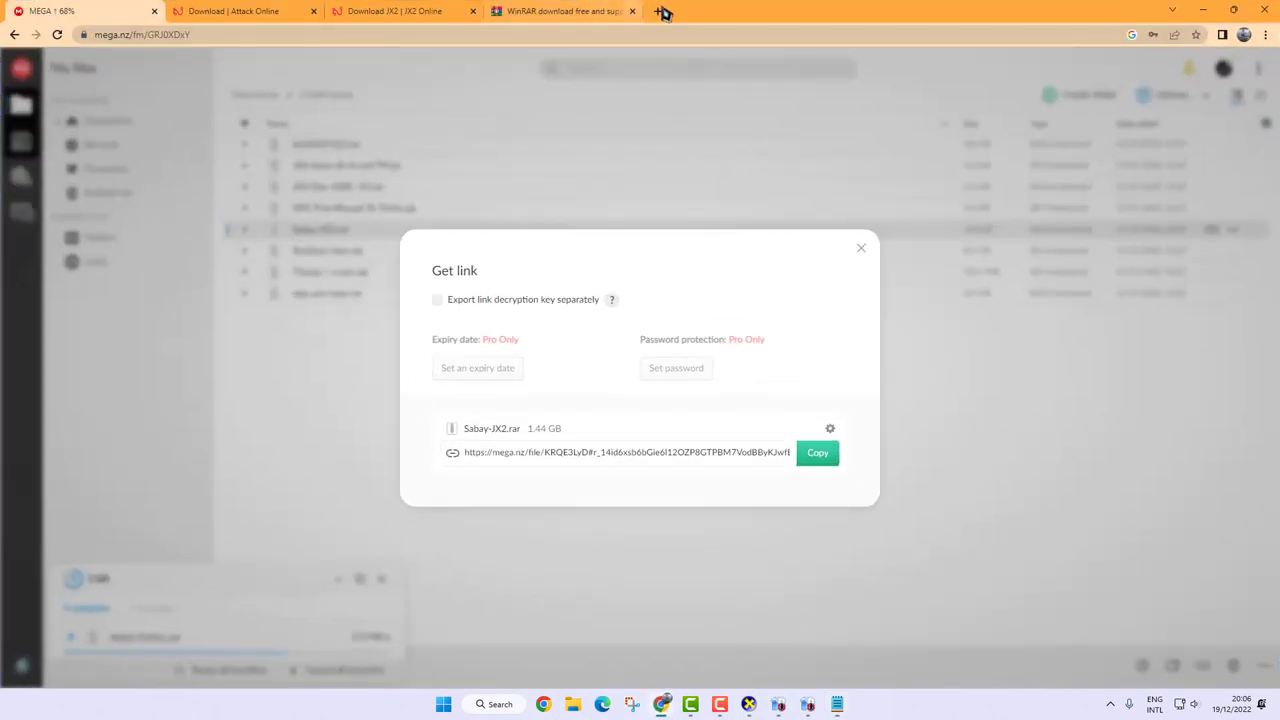
{"action": "left_click", "coordinate": [663, 12]}
{"action": "left_click", "coordinate": [330, 44]}
{"action": "key", "text": "ctrl+v"}
{"action": "key", "text": "Return"}
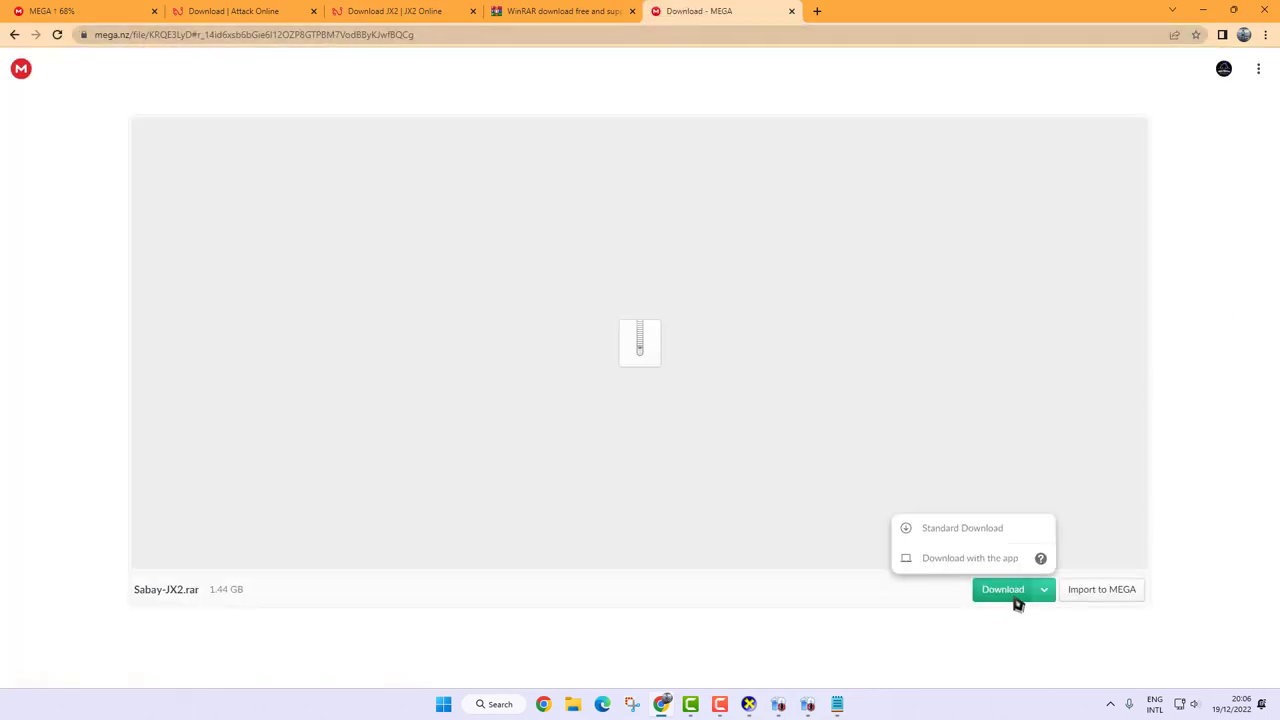
{"action": "left_click", "coordinate": [1008, 592]}
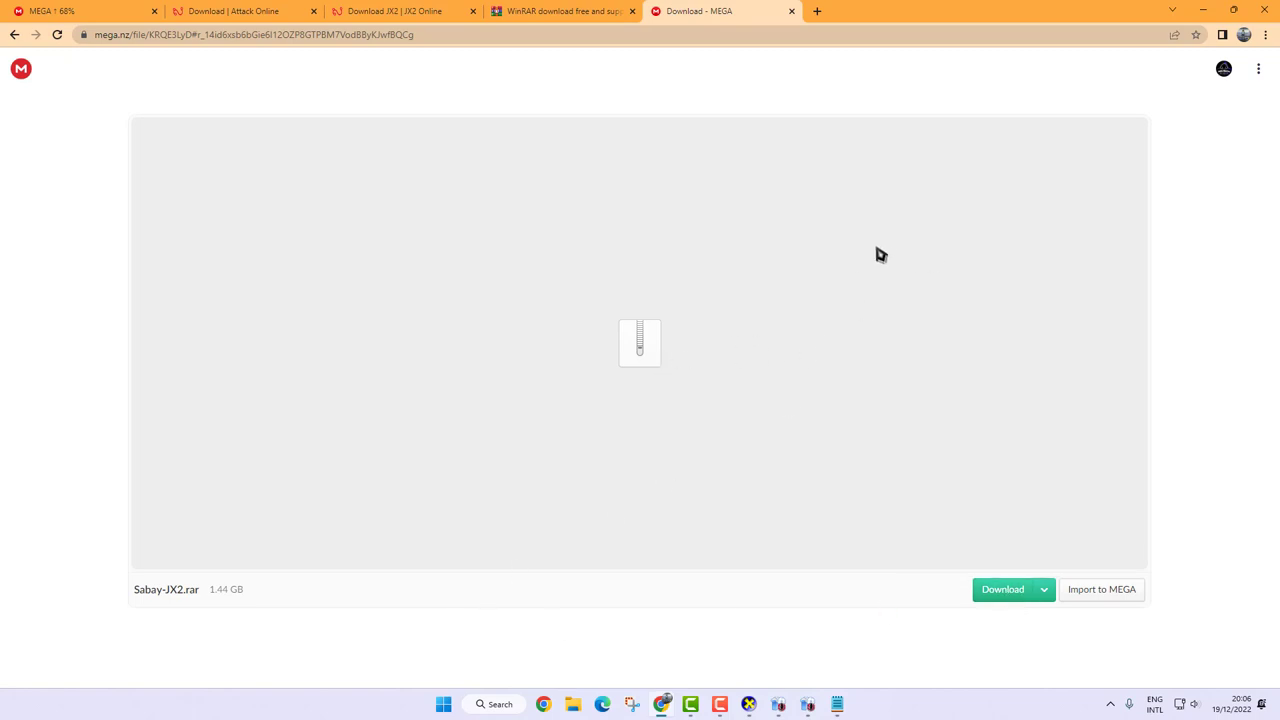
Step: Close the link dialog and referral notice in MEGA, check the Attack Online.rar upload's progress and return to the Notepad note
{"action": "left_click", "coordinate": [398, 11]}
{"action": "left_click", "coordinate": [245, 11]}
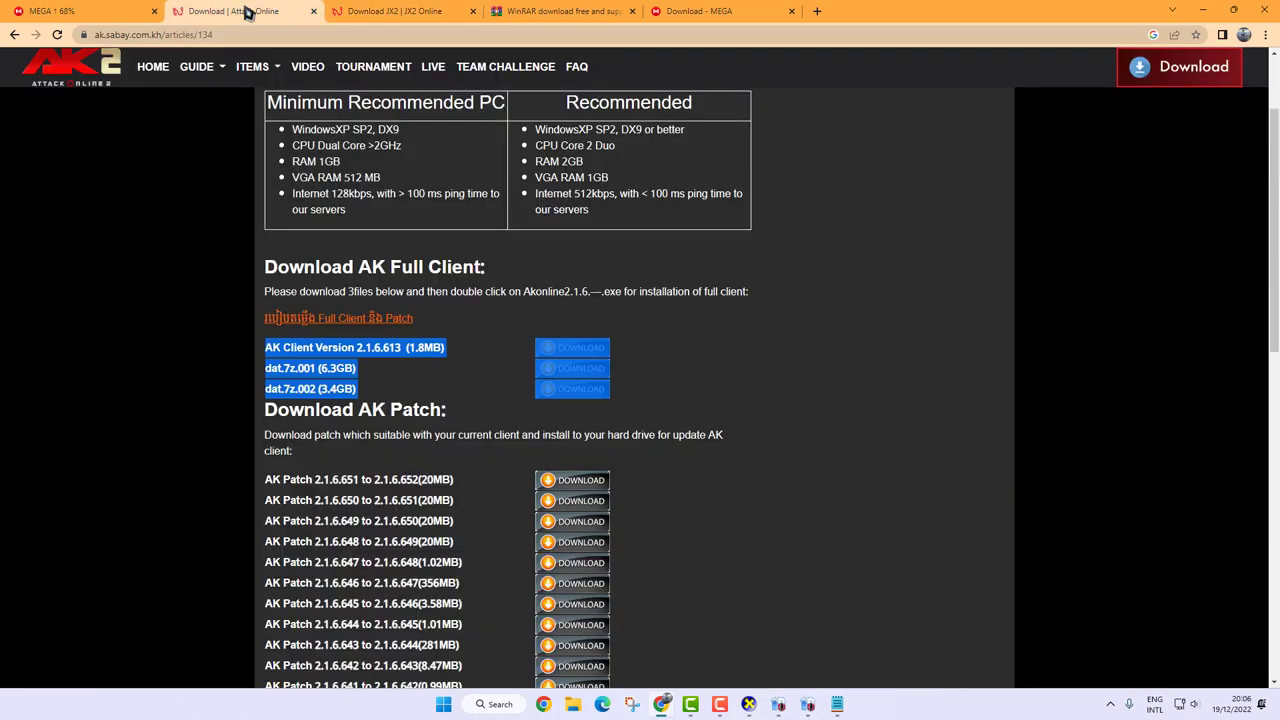
{"action": "left_click", "coordinate": [80, 11]}
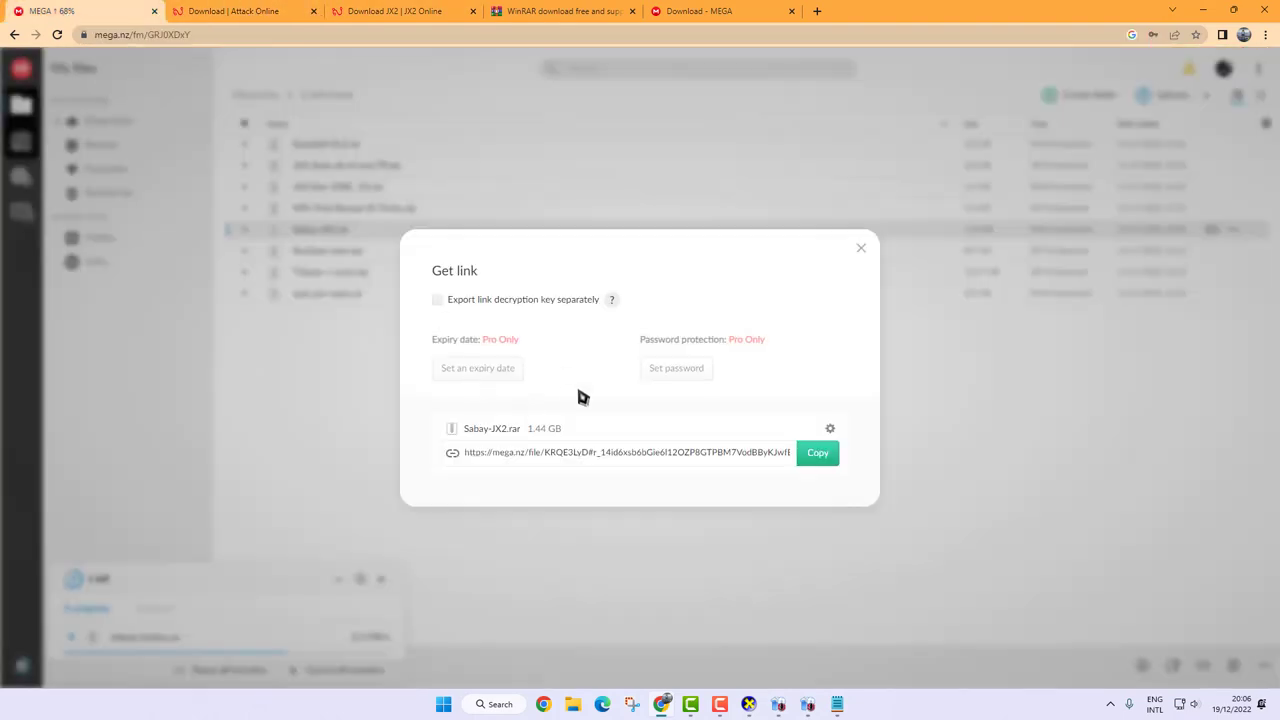
{"action": "left_click", "coordinate": [860, 248]}
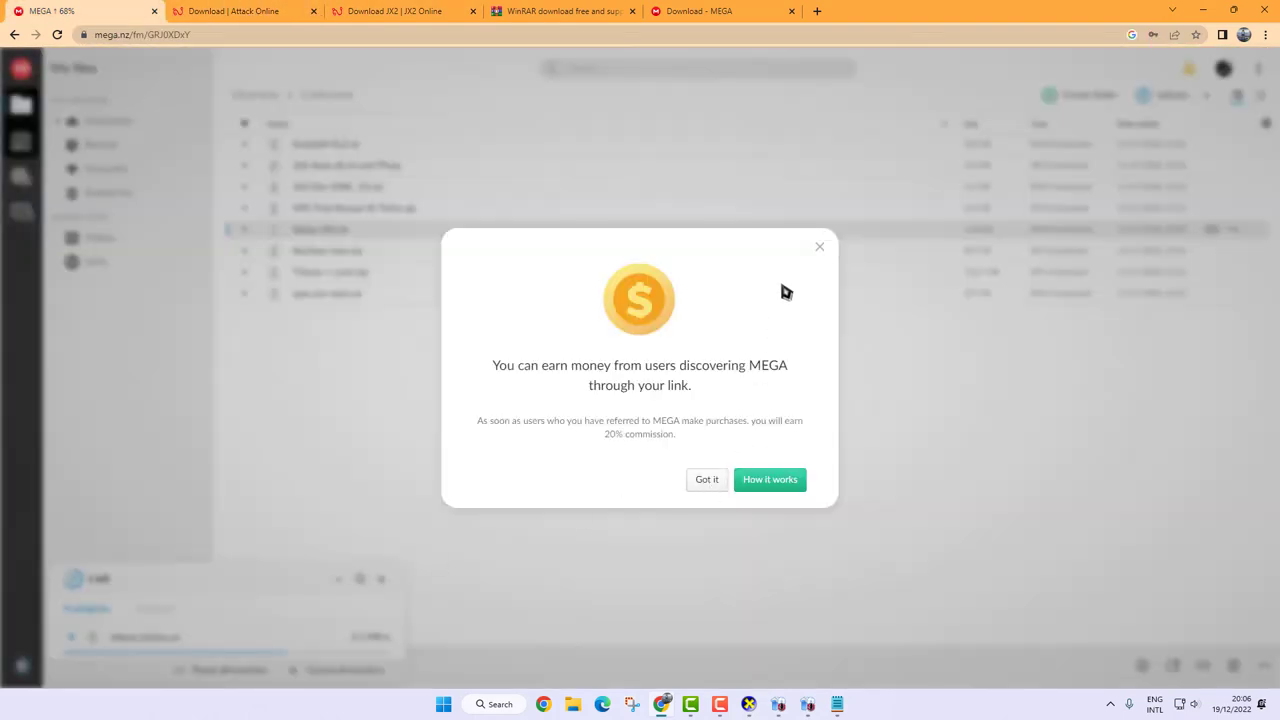
{"action": "left_click", "coordinate": [821, 249]}
{"action": "left_click", "coordinate": [361, 580]}
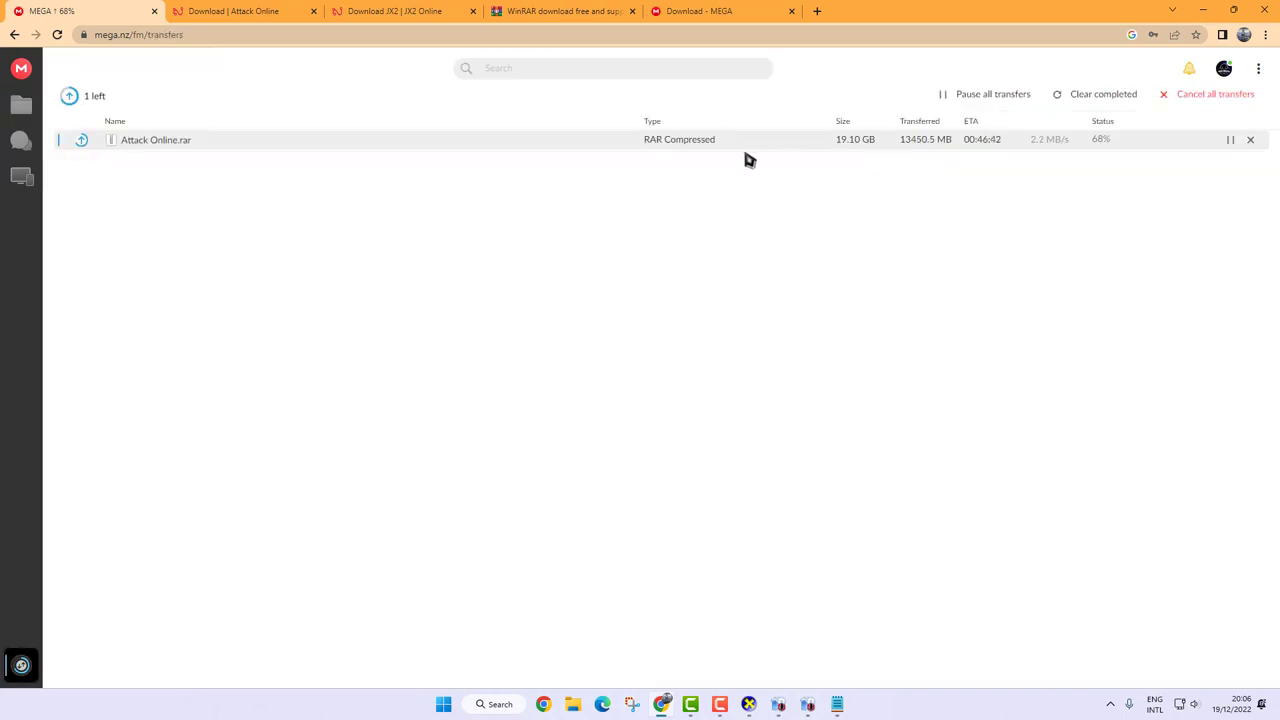
{"action": "left_click", "coordinate": [1203, 10]}
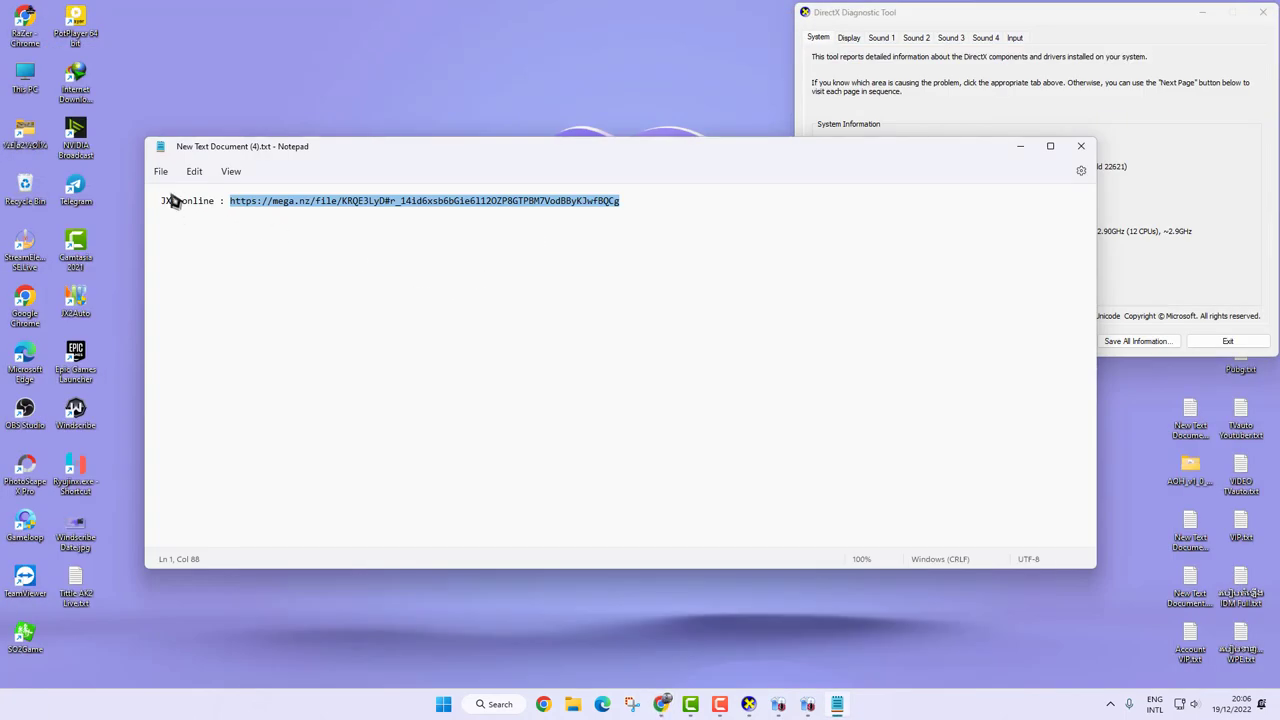
{"action": "left_click", "coordinate": [692, 201]}
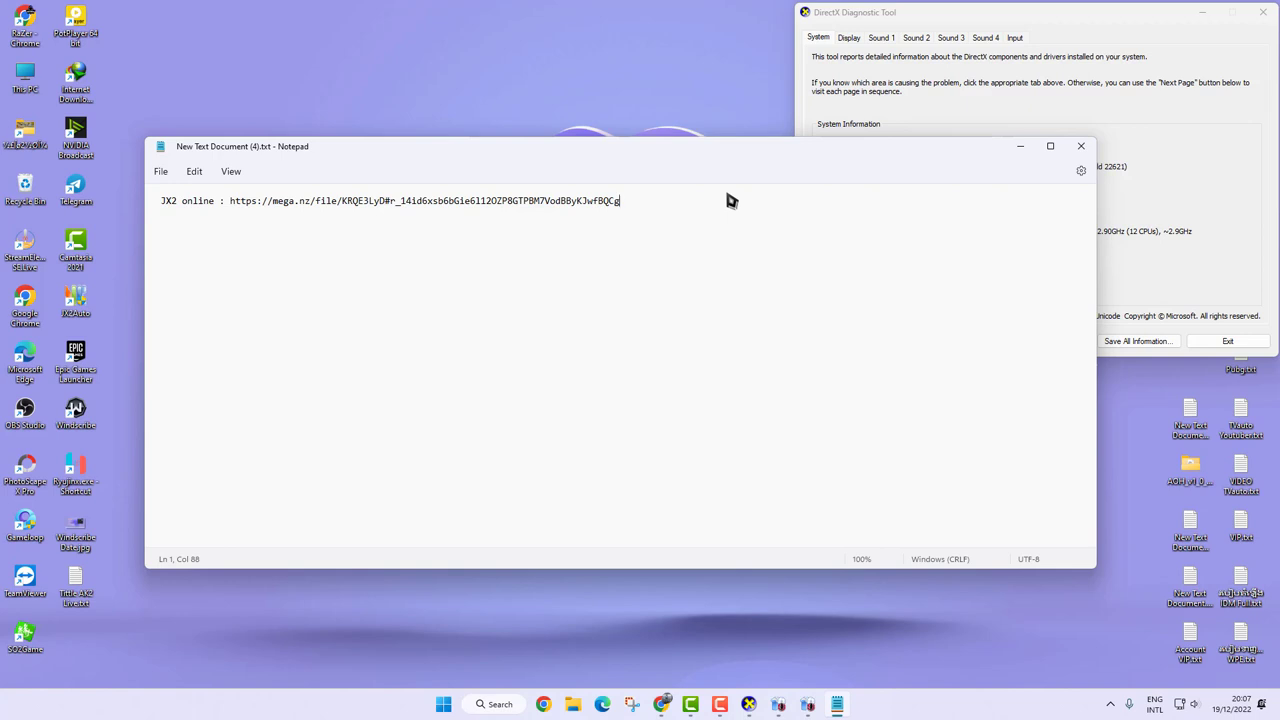
Step: Add an "AK2 Online :" line below the JX2 link and number the two lines "1-" and "2-"
{"action": "key", "text": "Return"}
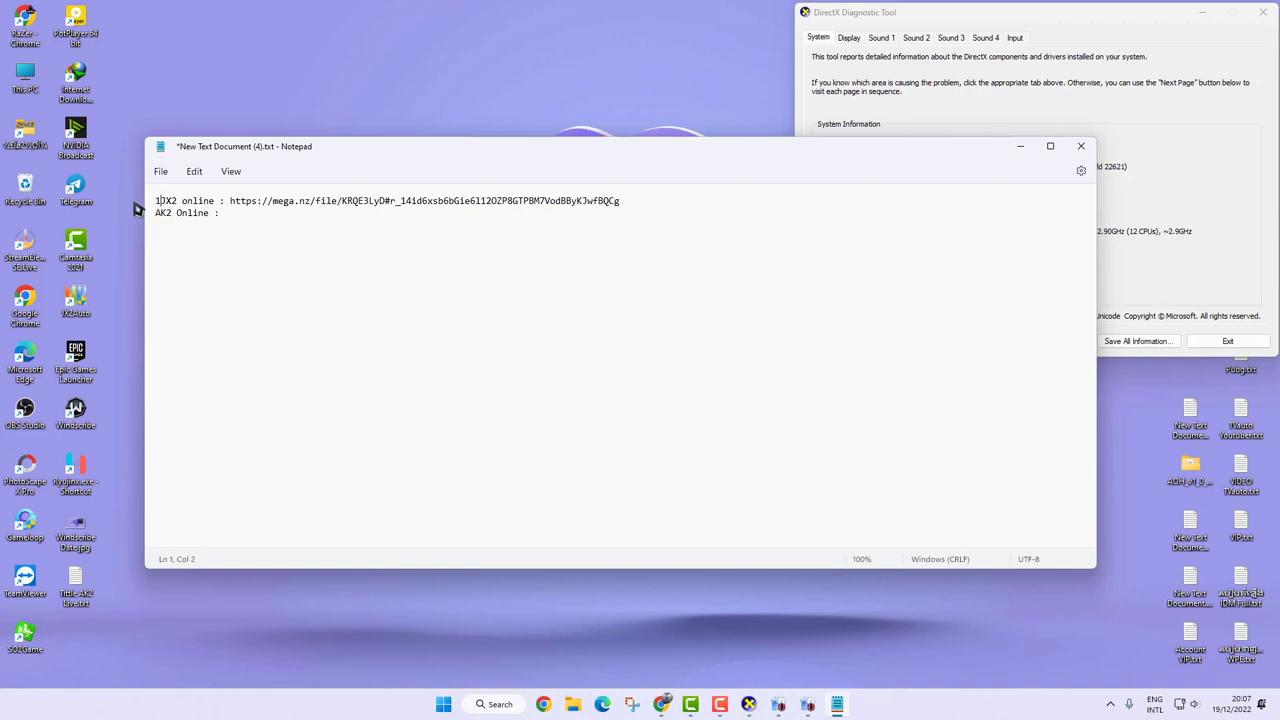
{"action": "type", "text": "-"}
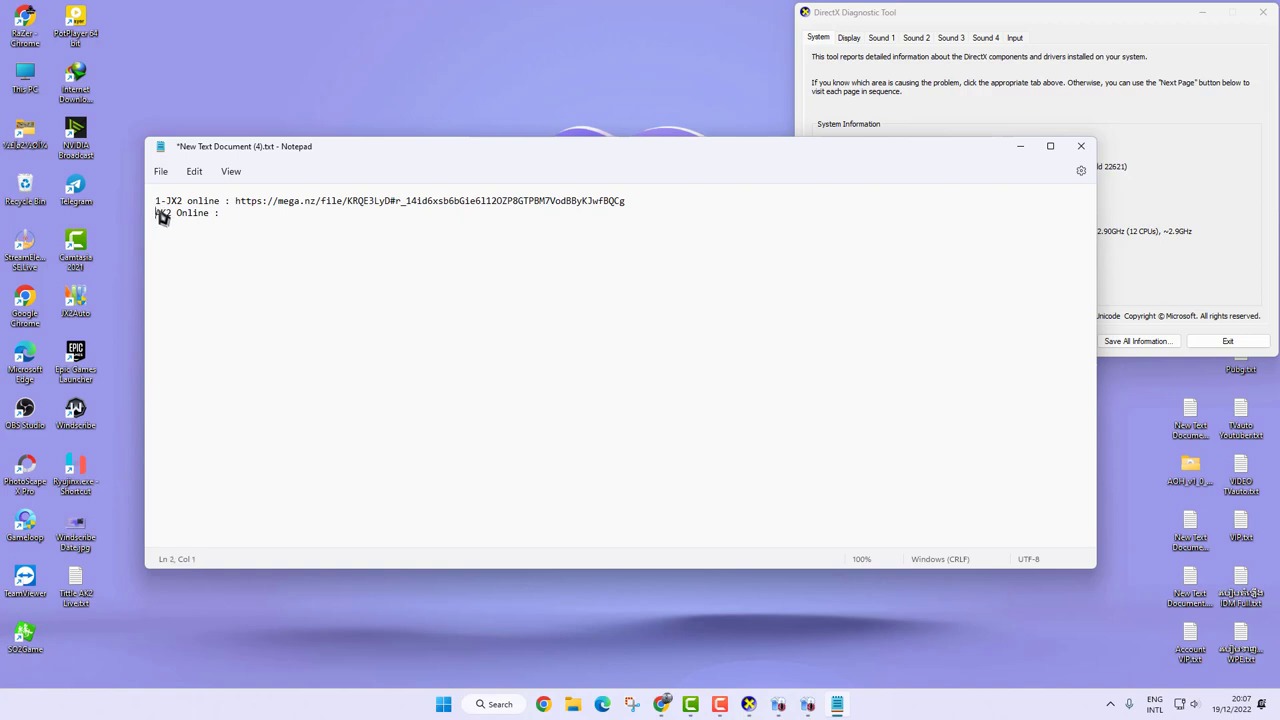
{"action": "type", "text": "2-"}
Step: Close the Notepad note and save its changes
{"action": "left_click", "coordinate": [160, 171]}
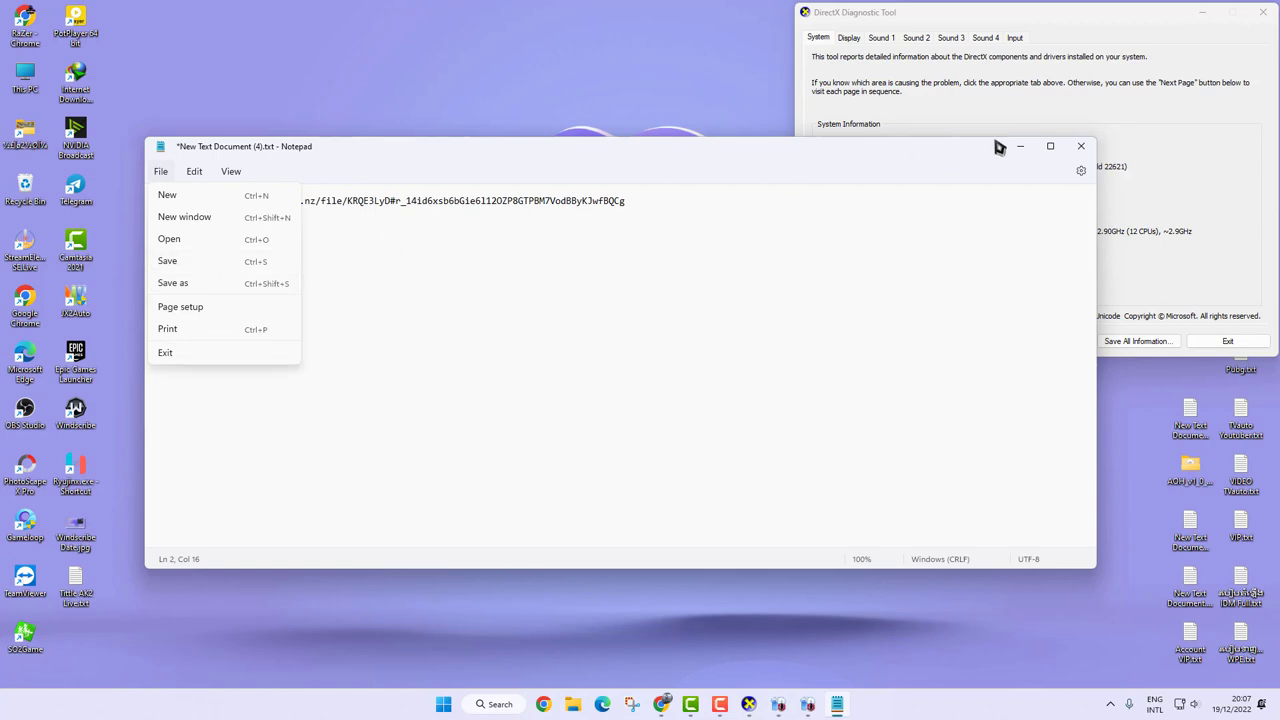
{"action": "left_click", "coordinate": [1080, 143]}
{"action": "left_click", "coordinate": [709, 220]}
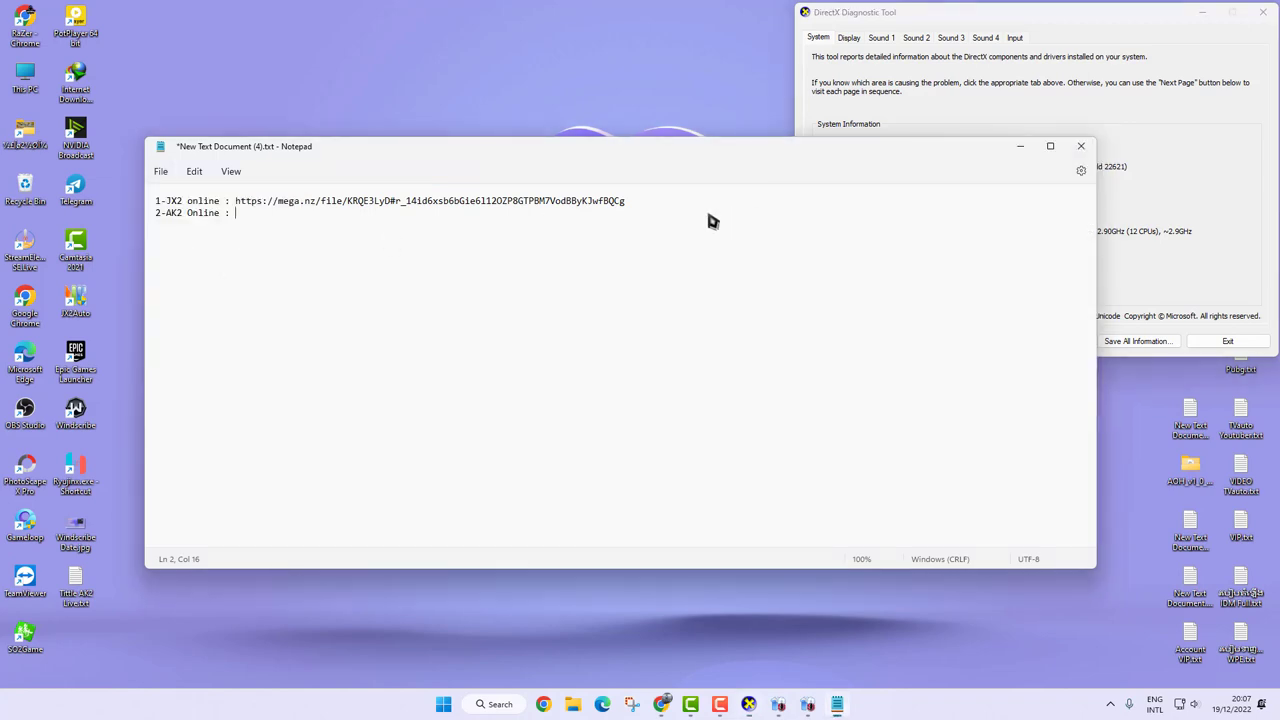
{"action": "left_click", "coordinate": [1080, 146]}
{"action": "left_click", "coordinate": [531, 406]}
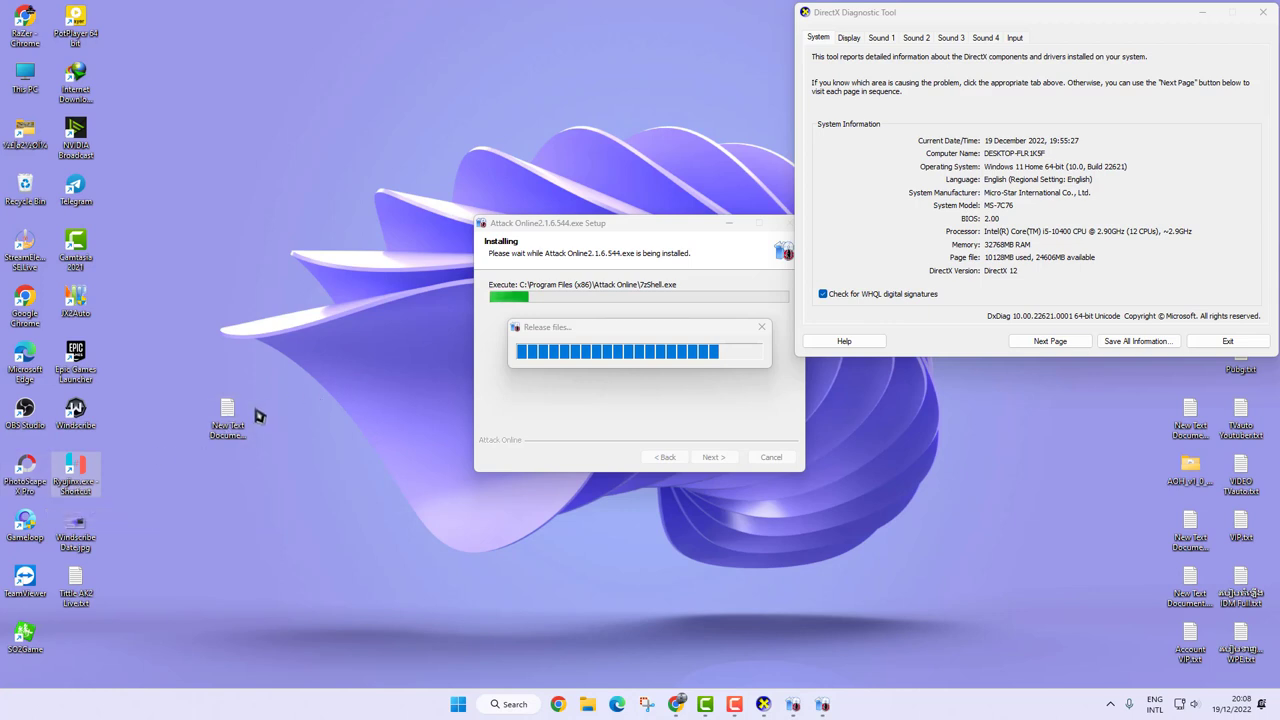
Step: Abort the file extraction of the running Attack Online 2.1.6.544 setup
{"action": "left_click", "coordinate": [761, 327]}
{"action": "key", "text": "Return"}
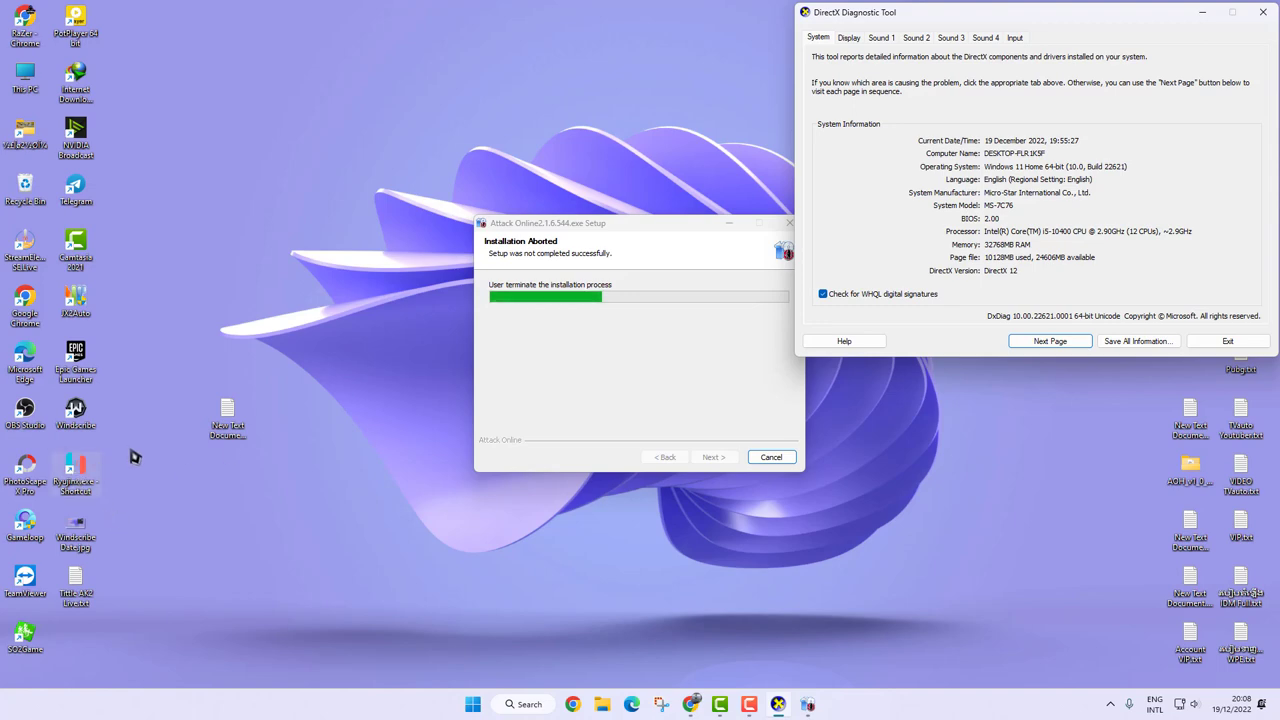
Step: Launch Ryujinx from its desktop shortcut, decline the update, look over the game list and close the emulator
{"action": "left_click", "coordinate": [84, 481]}
{"action": "double_click", "coordinate": [84, 481]}
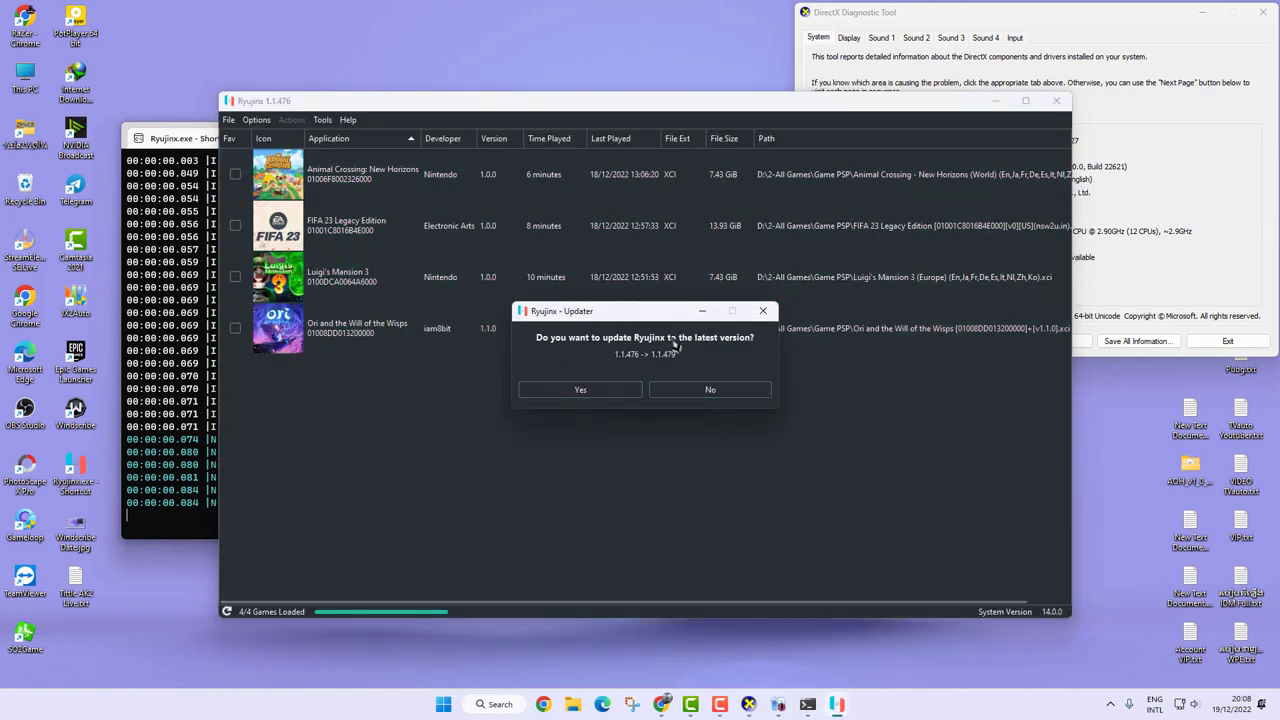
{"action": "left_click", "coordinate": [710, 390]}
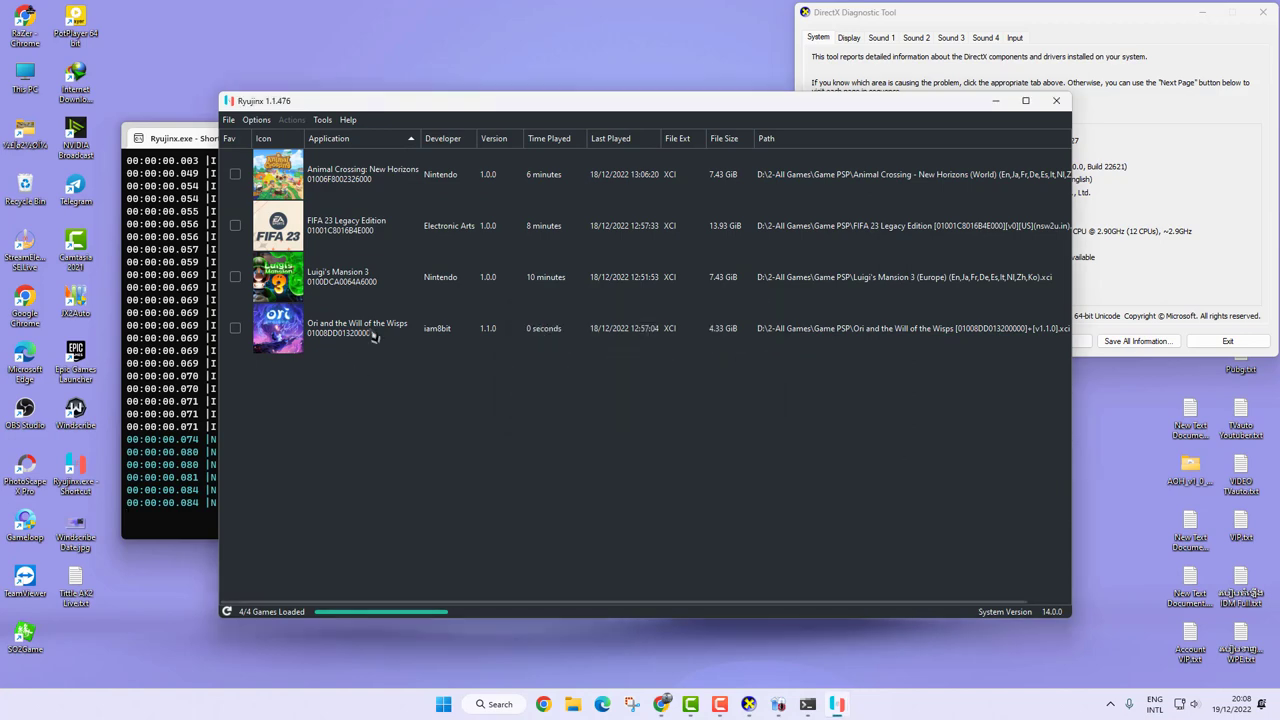
{"action": "left_click", "coordinate": [326, 155]}
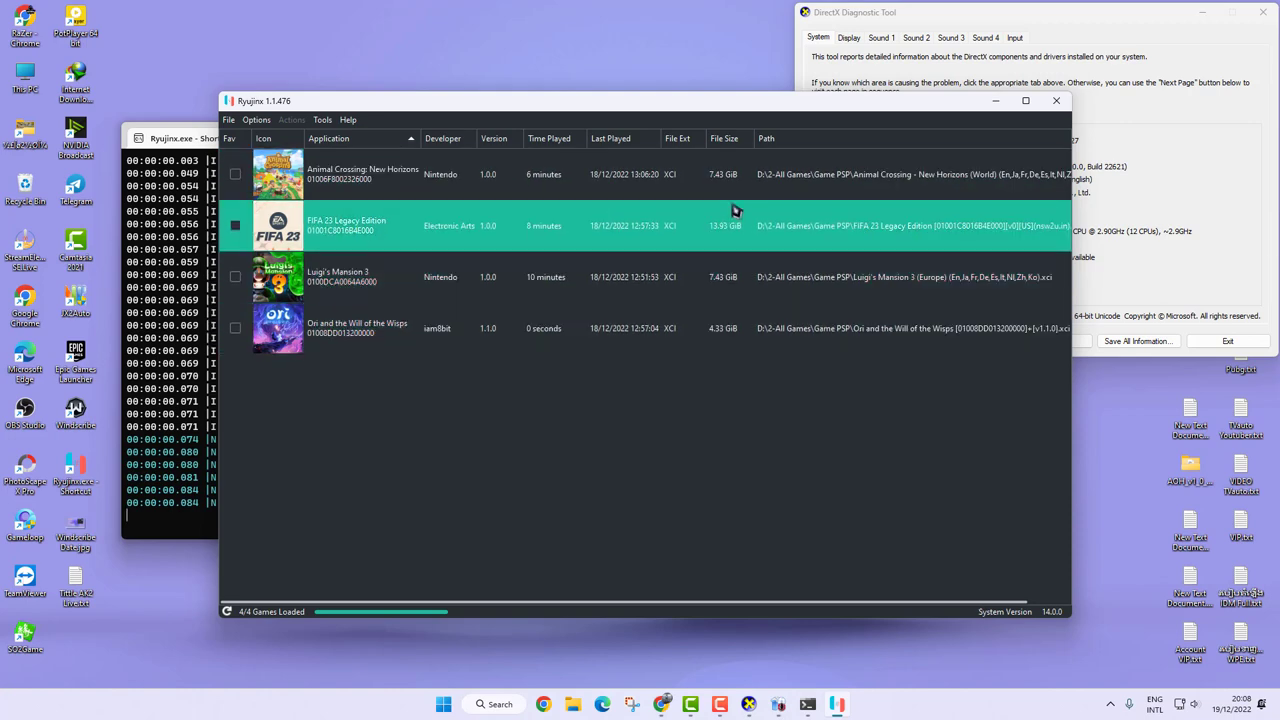
{"action": "left_click", "coordinate": [1052, 101]}
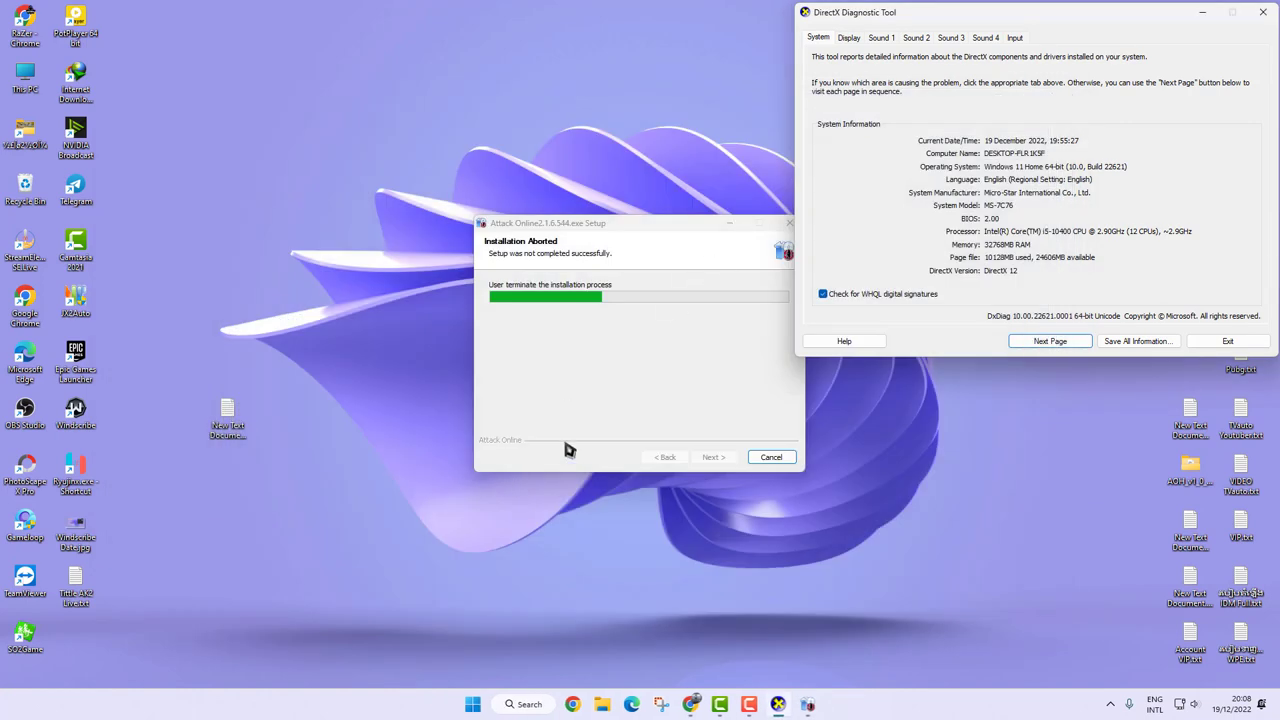